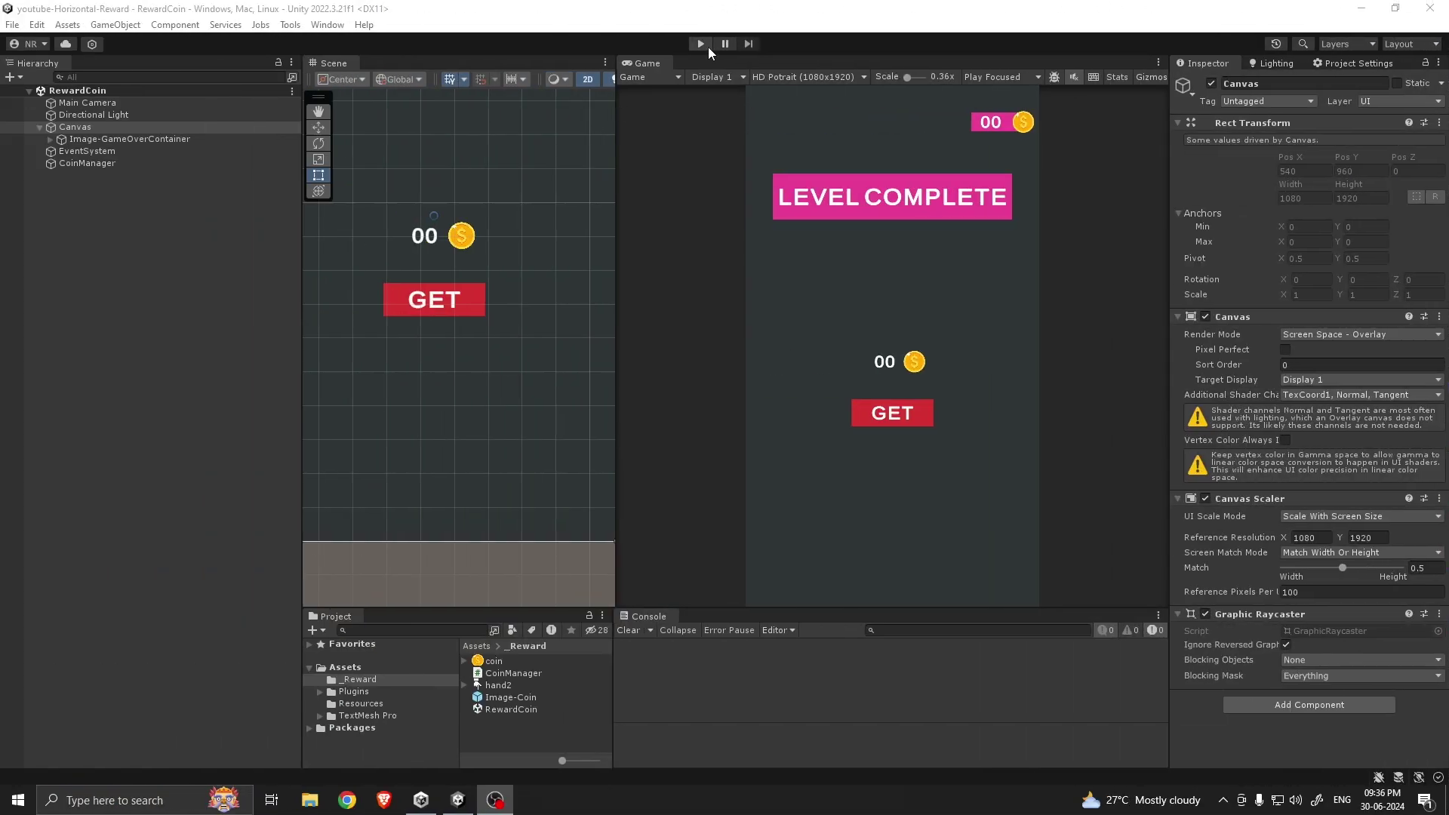
# Test-run the scene, pressing GET twice to replay the coin reward burst, then stop
pyautogui.click(705, 43)
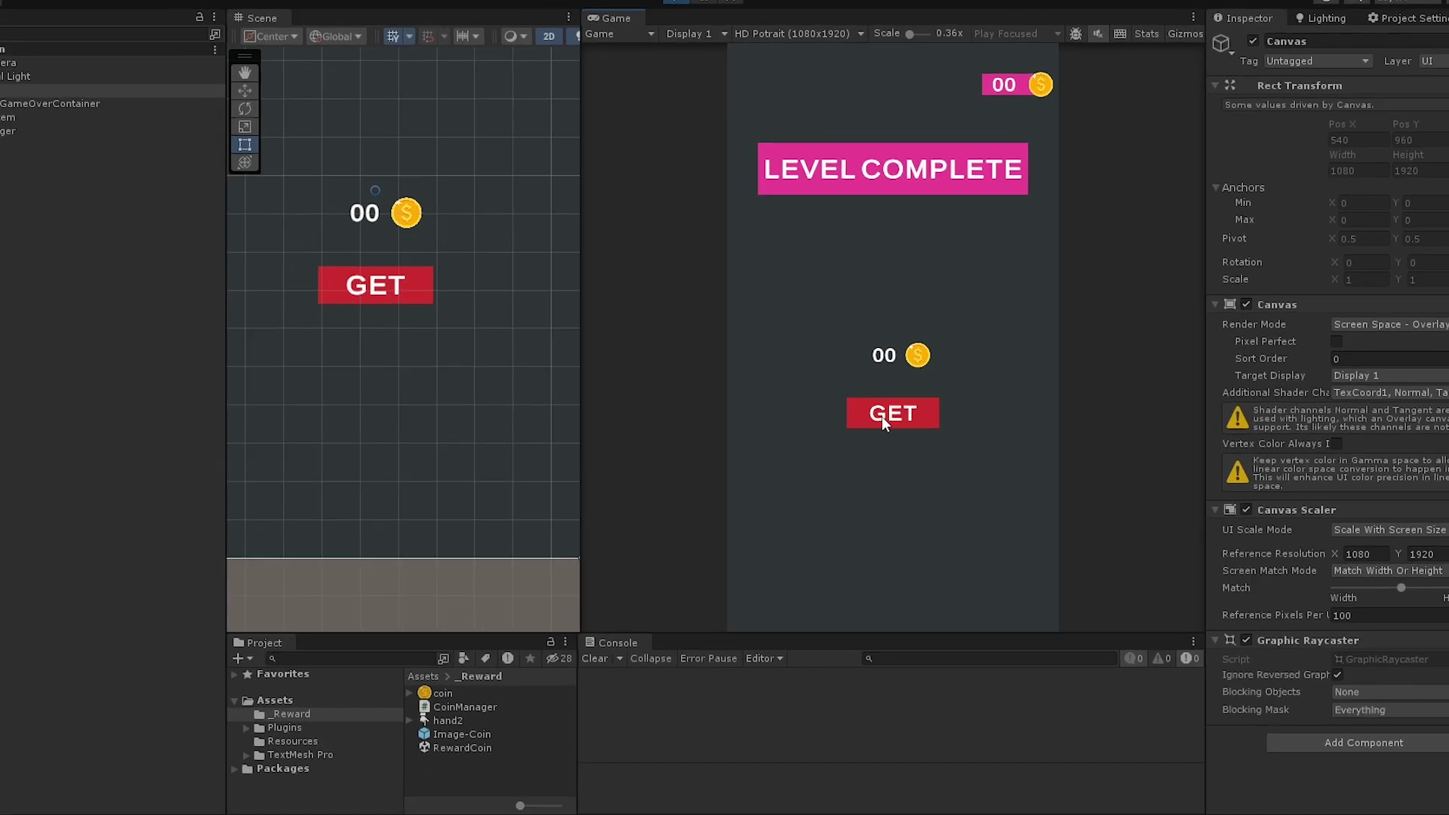
pyautogui.click(883, 418)
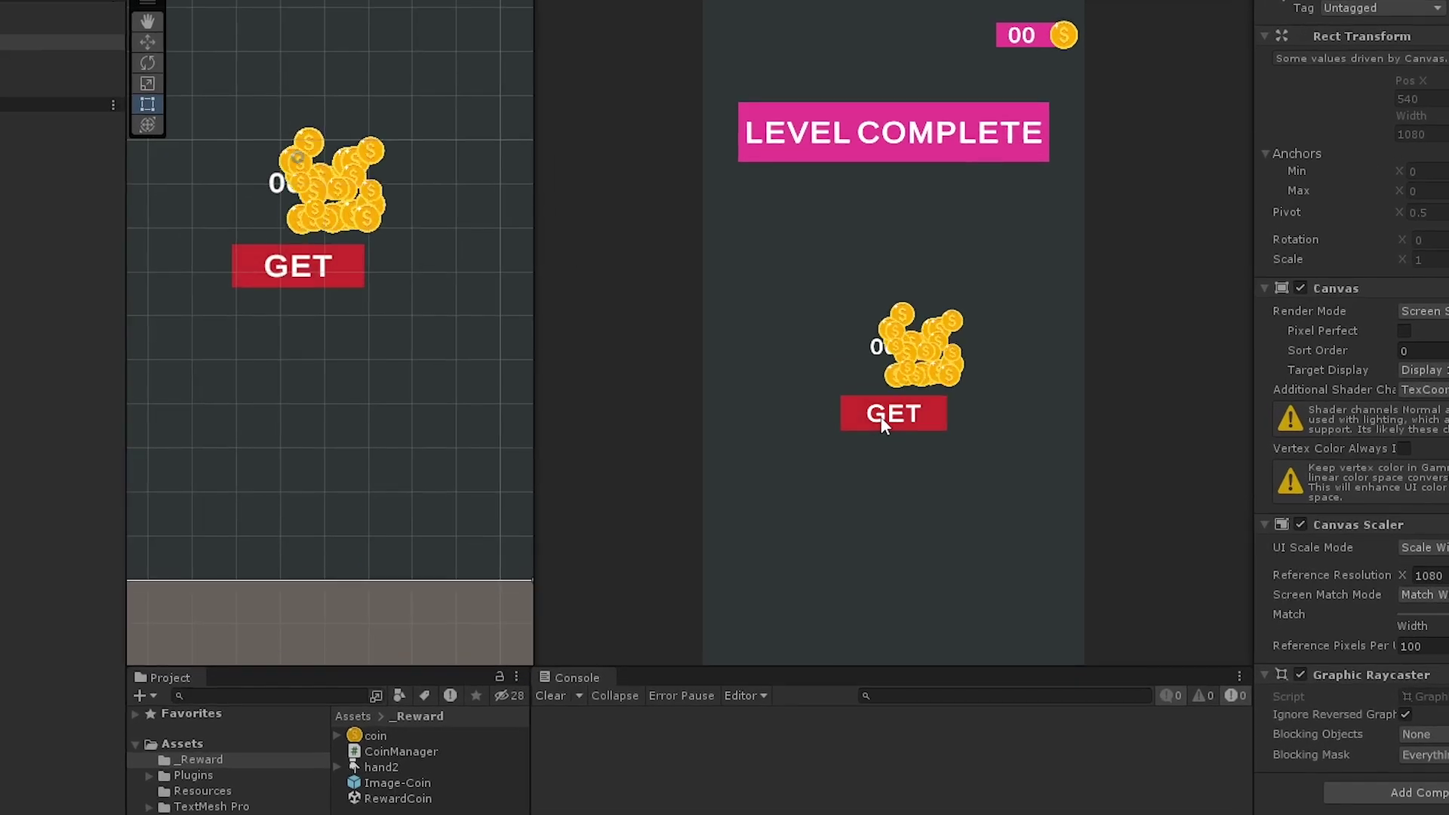
pyautogui.click(906, 404)
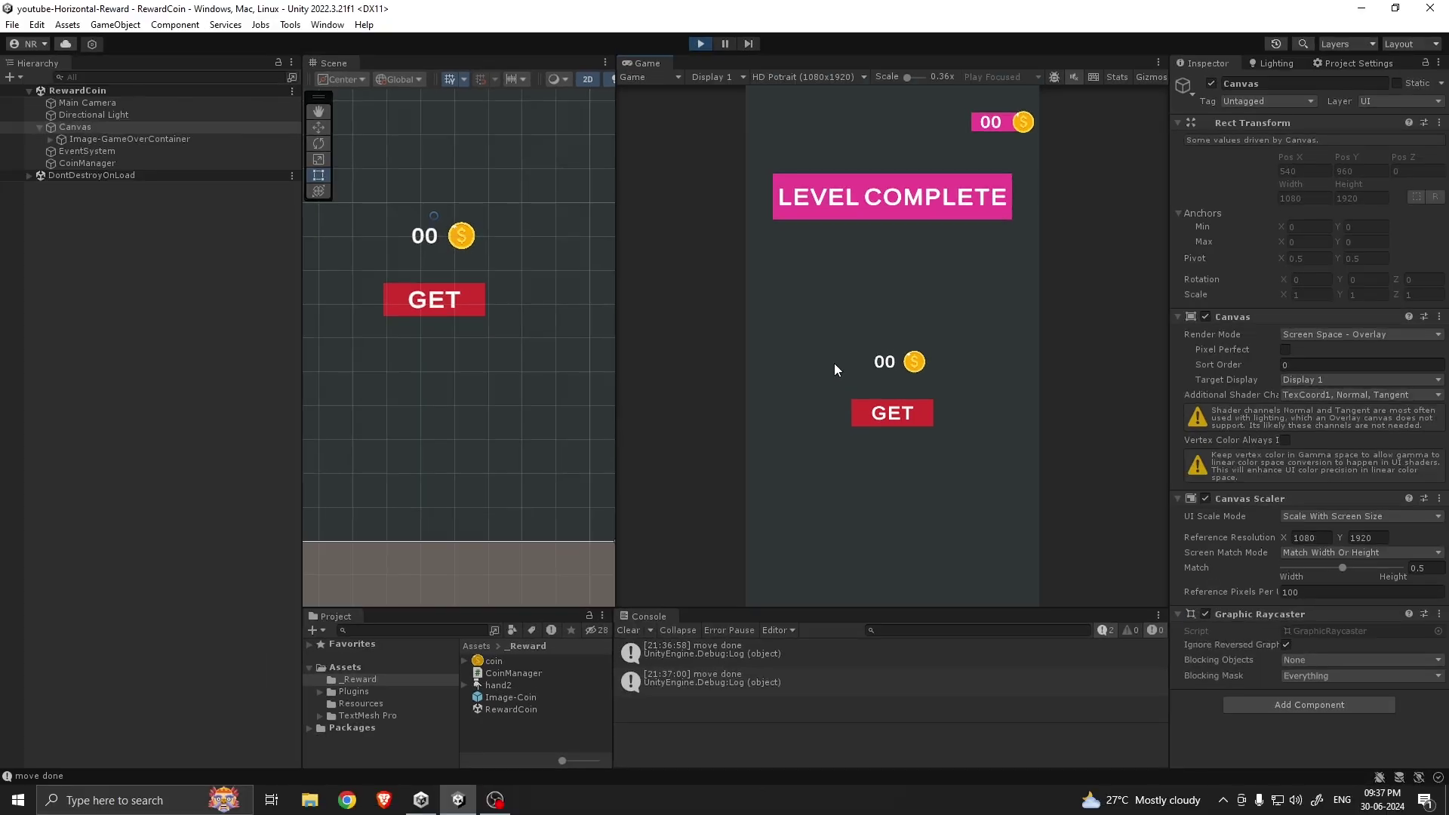
pyautogui.hotkey('ctrl', 'p')
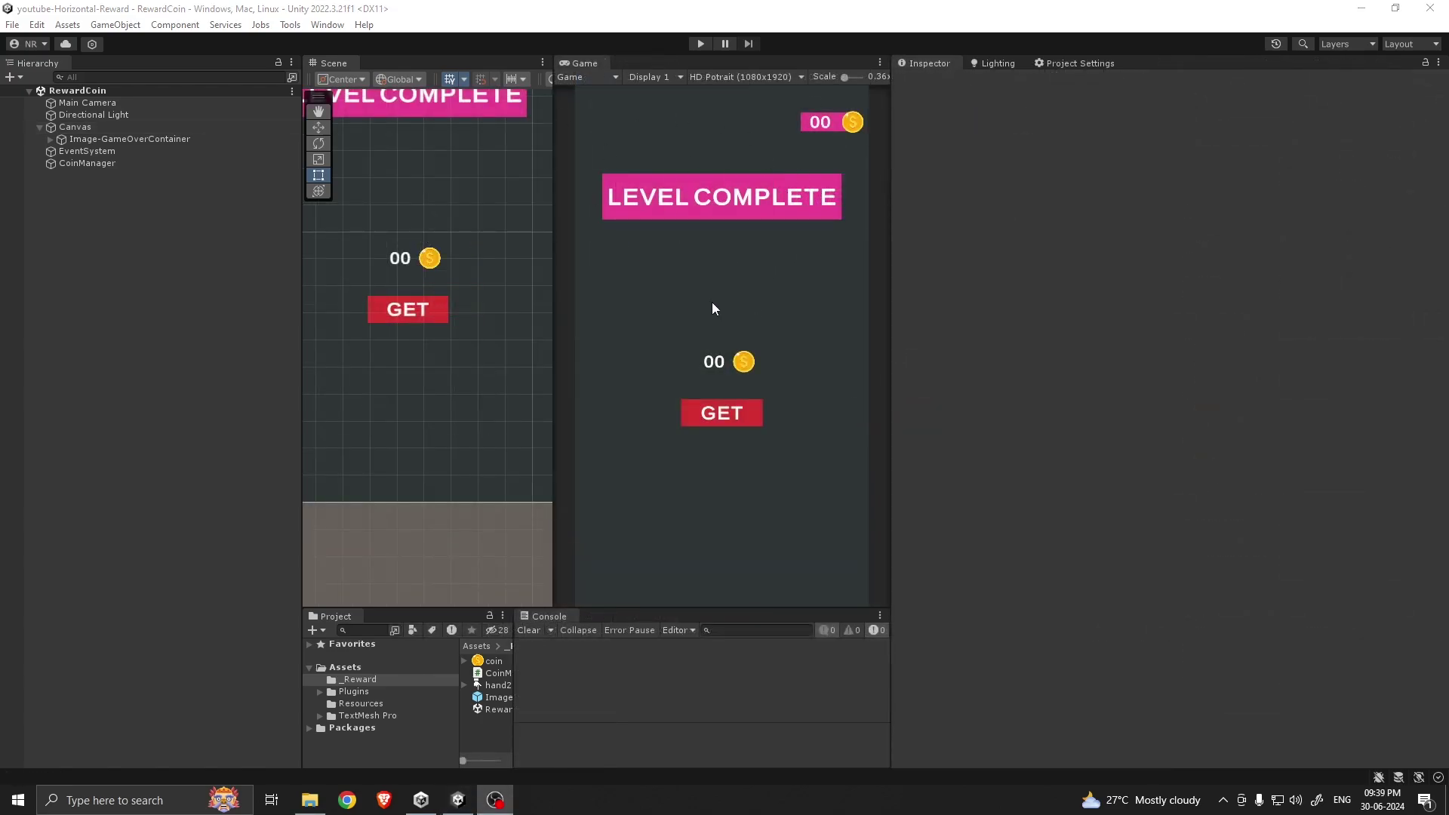
# Add a new UI Panel under the Canvas named Panel-RewardContainer
pyautogui.click(77, 128)
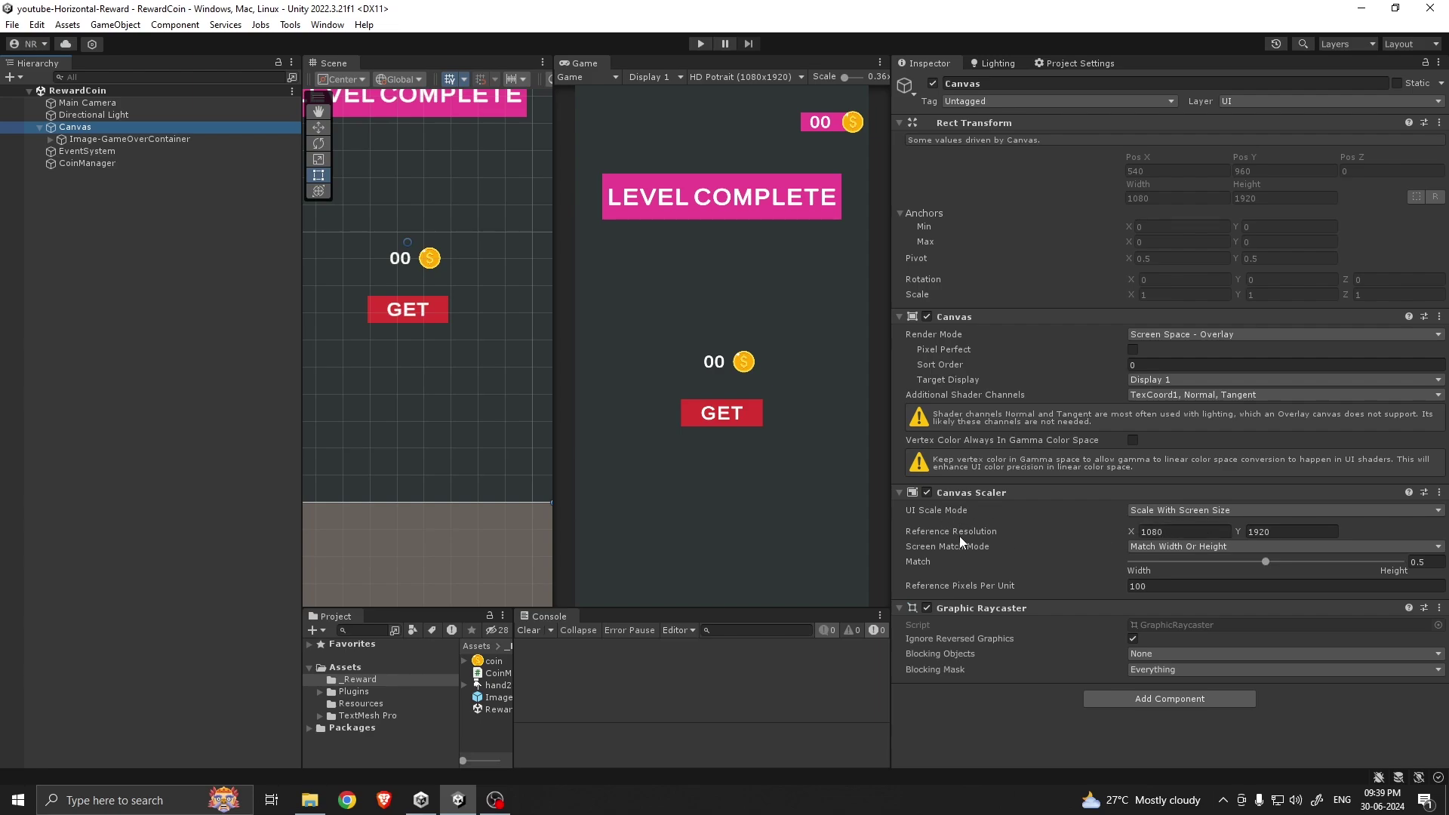
pyautogui.moveTo(959, 536)
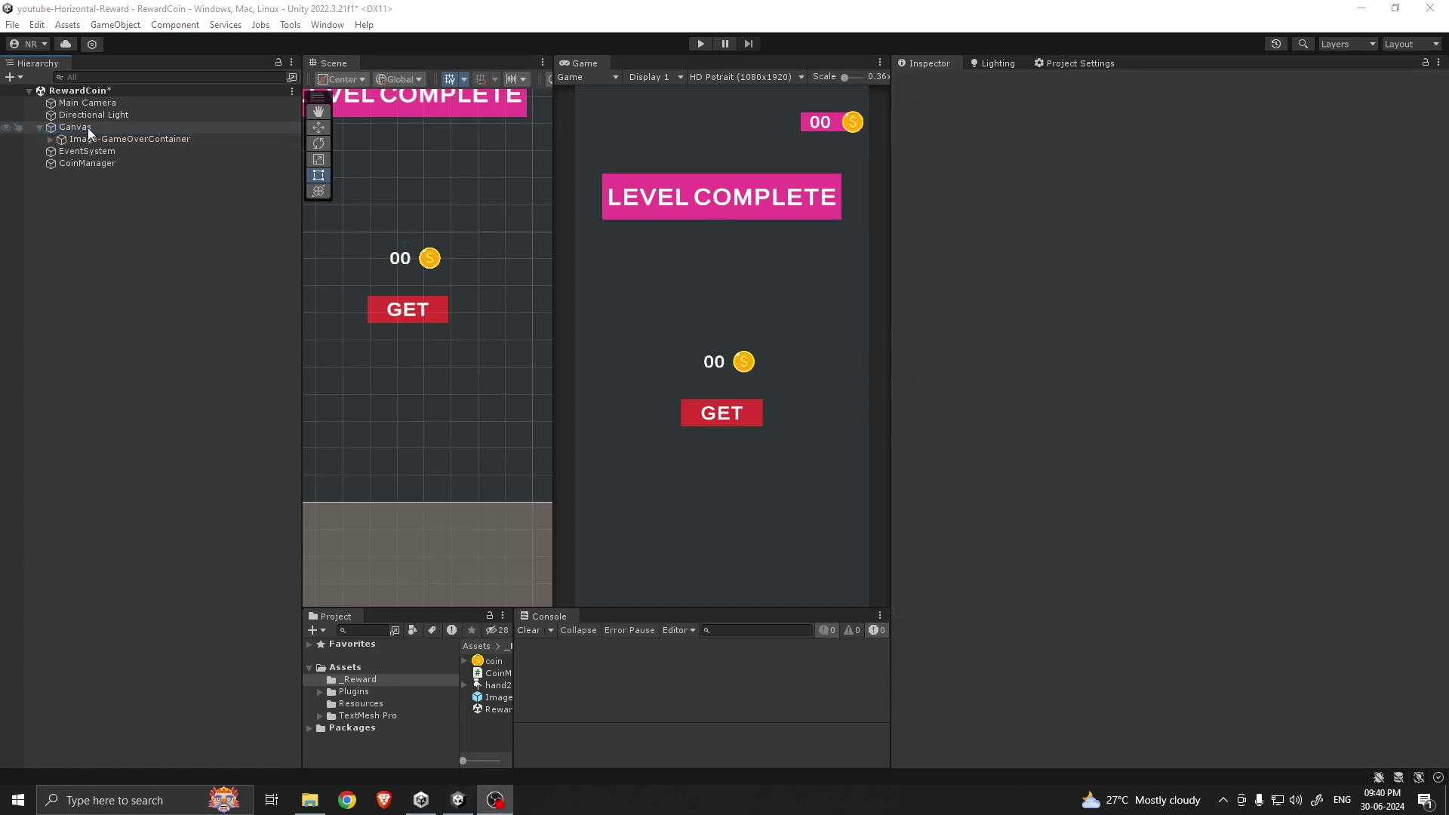
pyautogui.rightClick(87, 128)
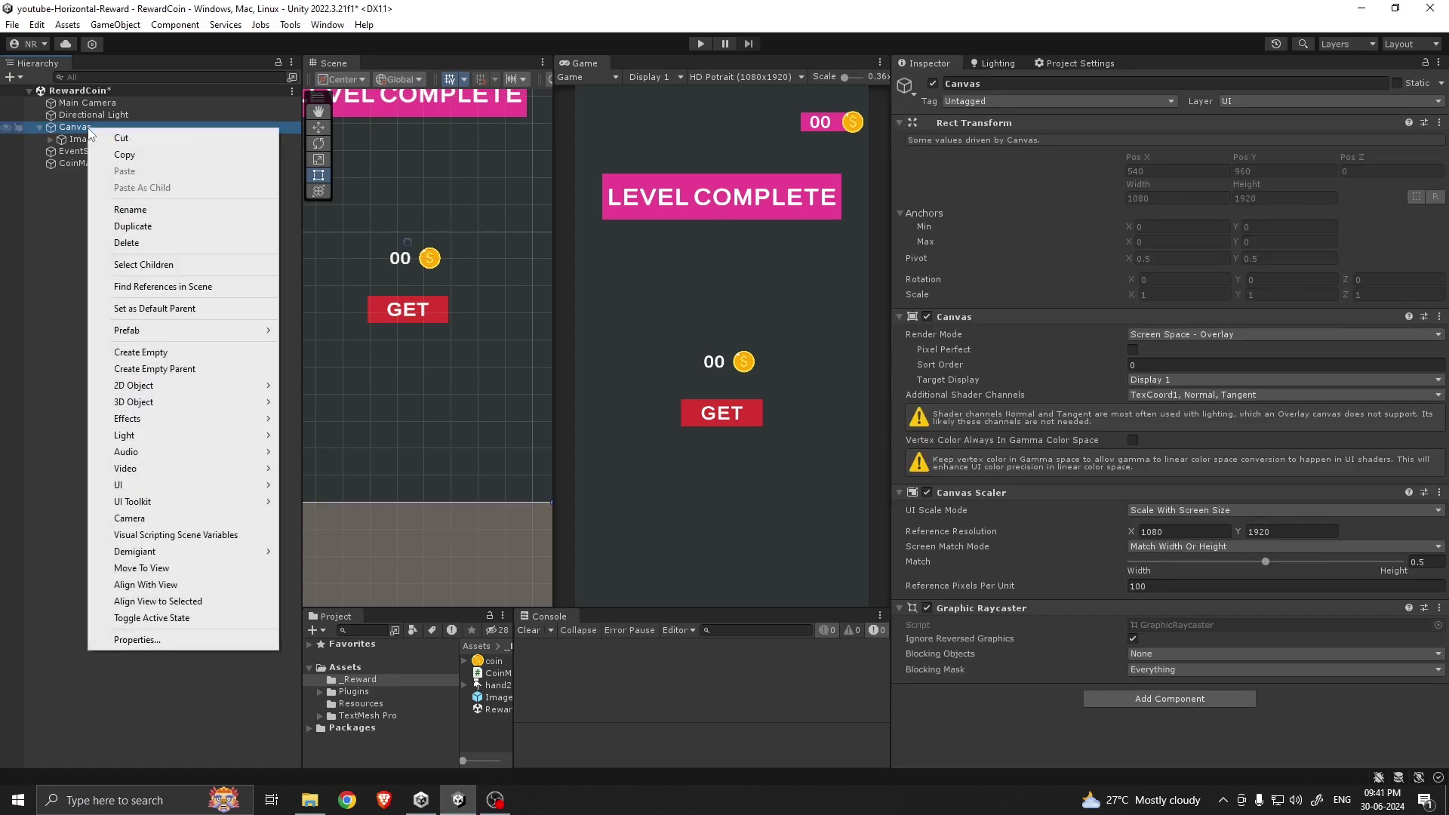
pyautogui.moveTo(121, 484)
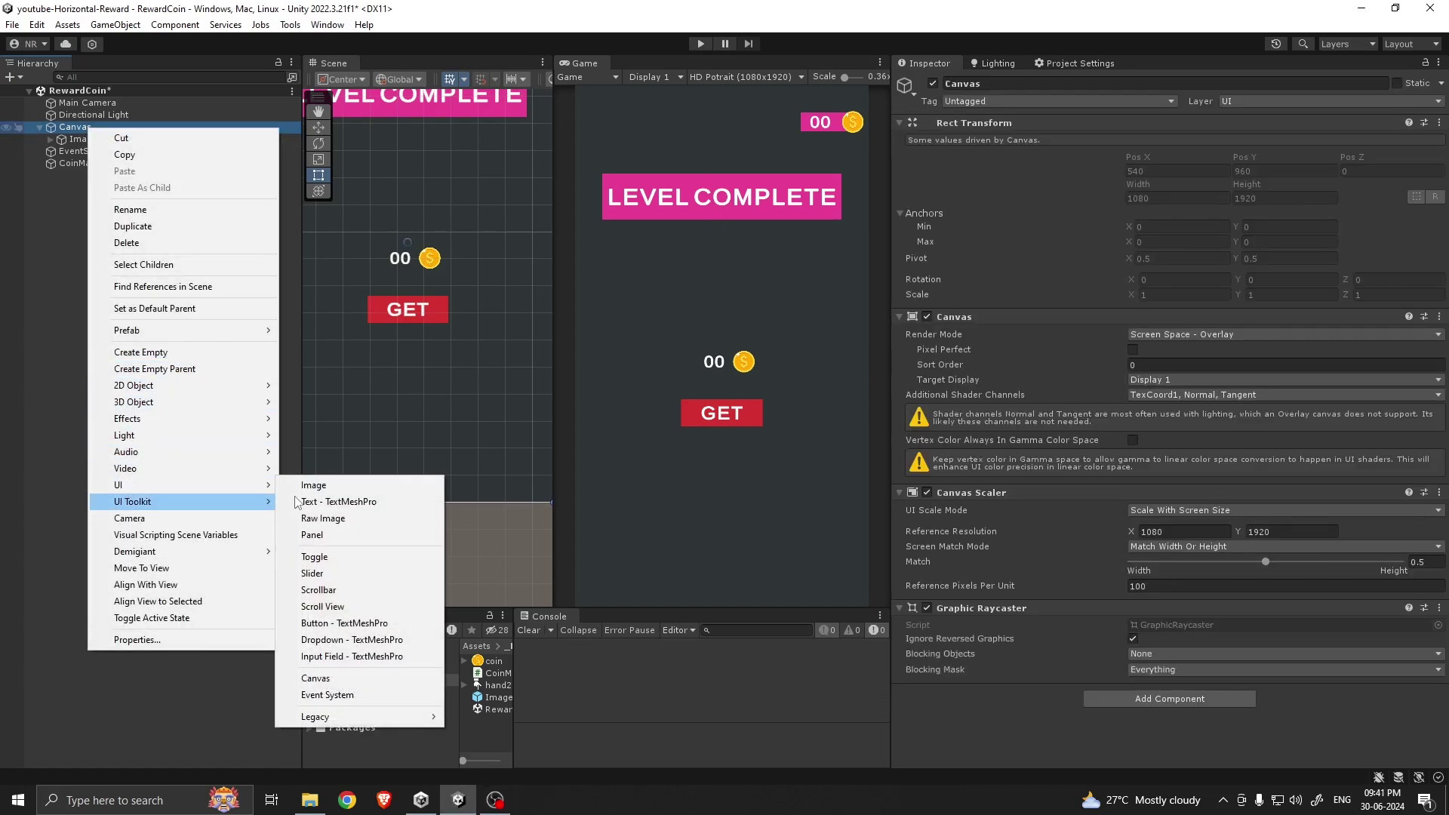
pyautogui.click(334, 536)
pyautogui.click(1008, 86)
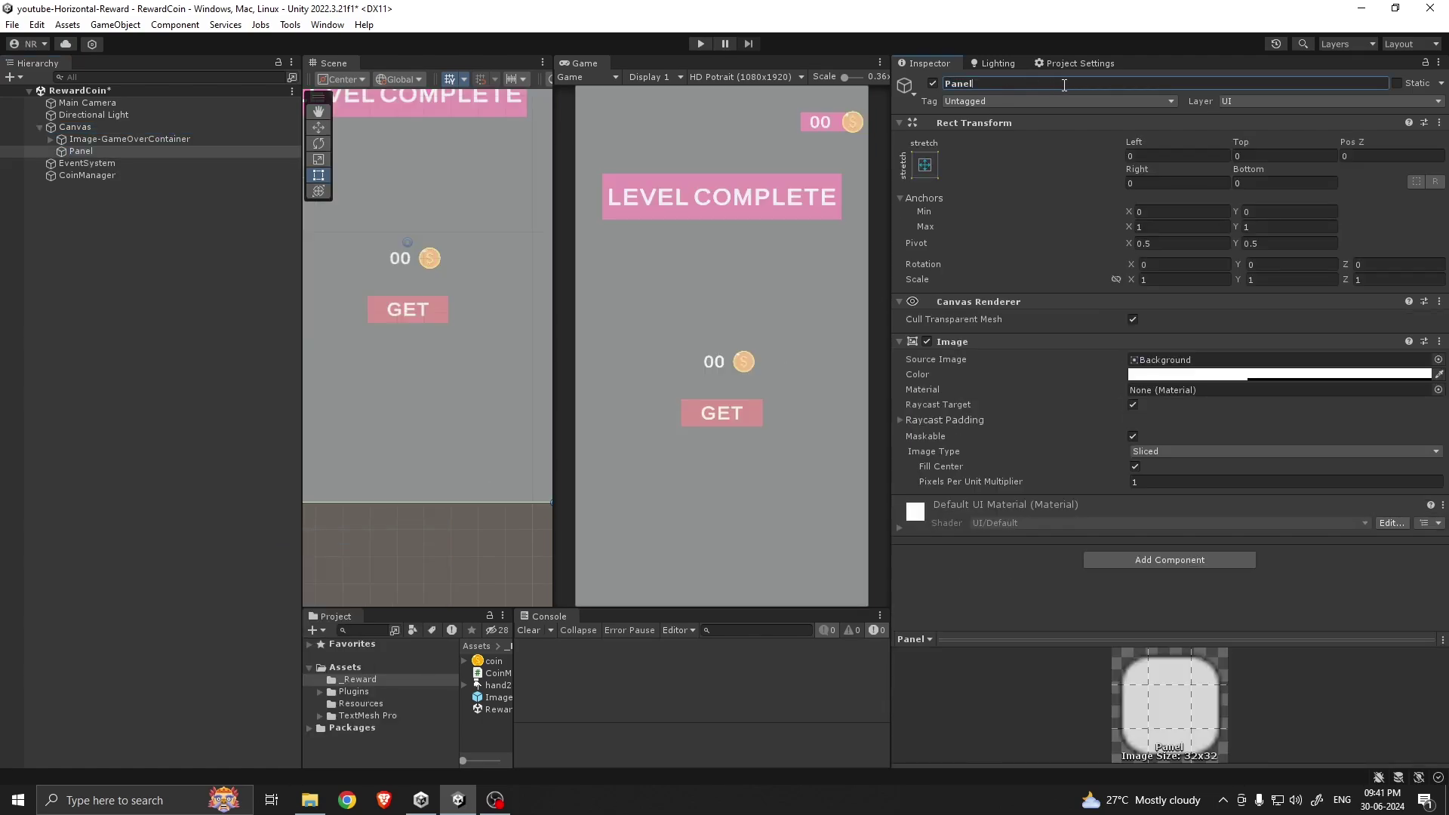
pyautogui.write('-Hor')
pyautogui.write('RewardContainer')
pyautogui.press('Return')
# Anchor the panel centre-middle and size it 700 wide by 150 high
pyautogui.click(925, 160)
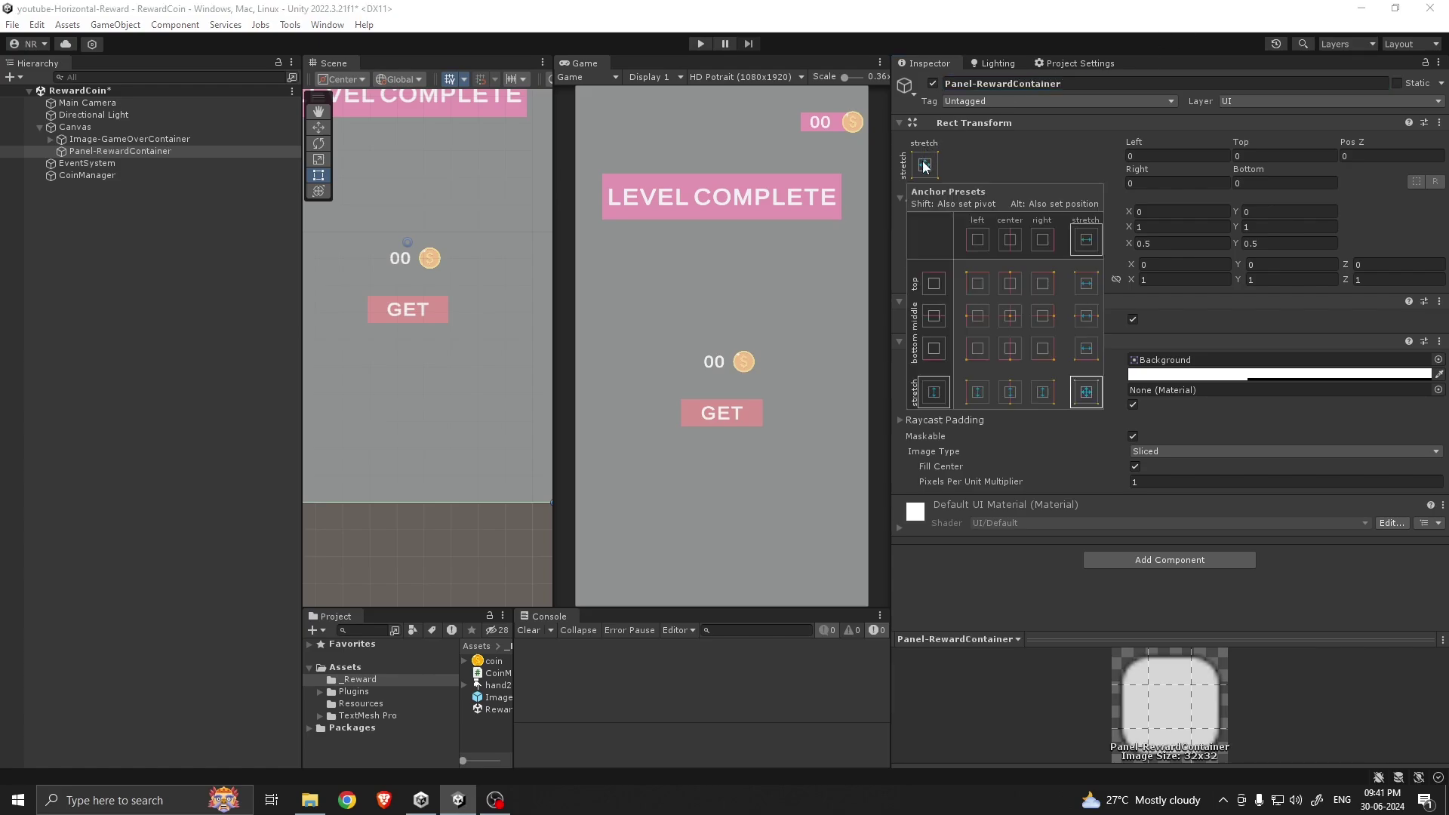
pyautogui.click(1017, 312)
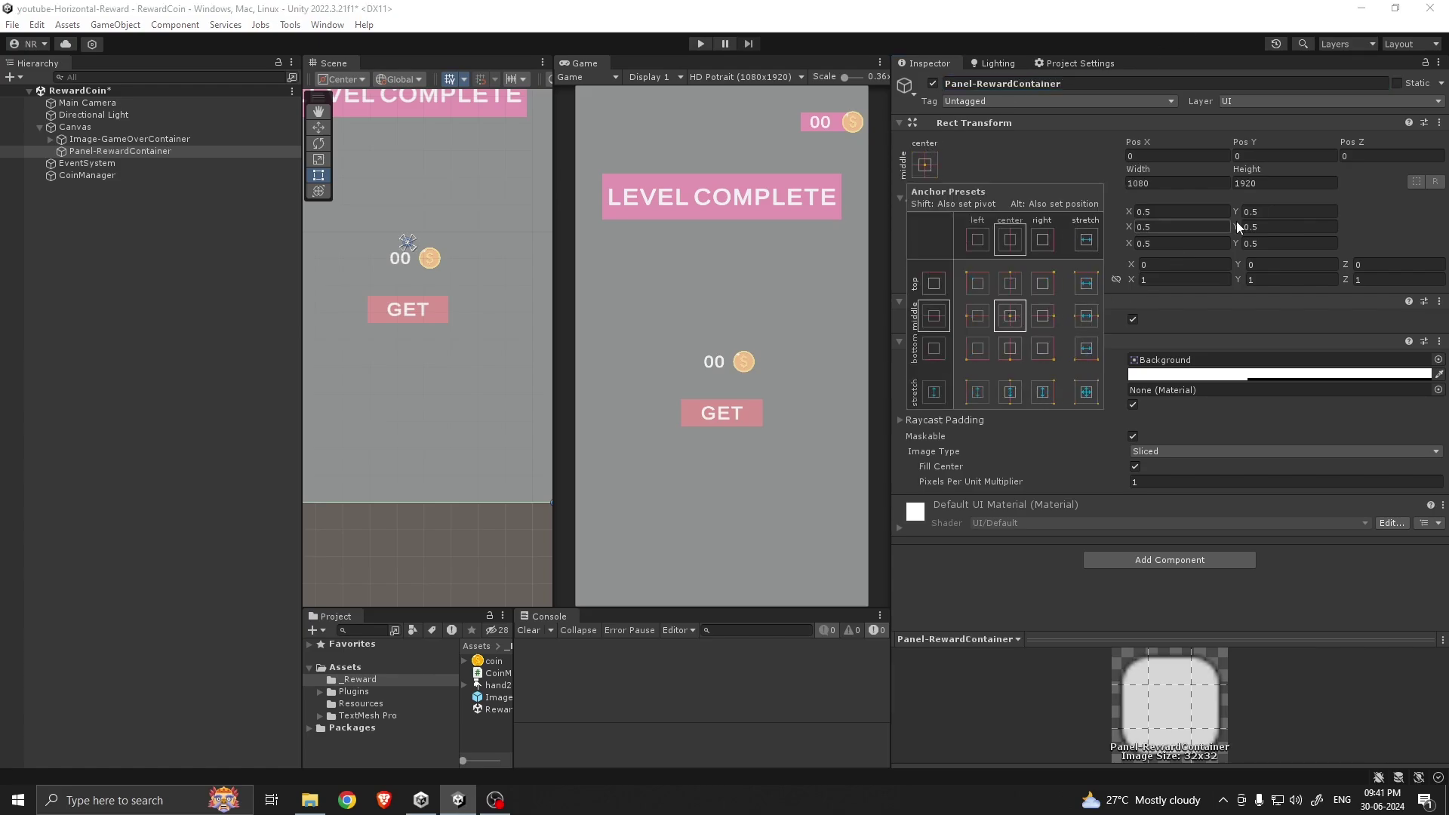
pyautogui.click(1185, 184)
pyautogui.write('700')
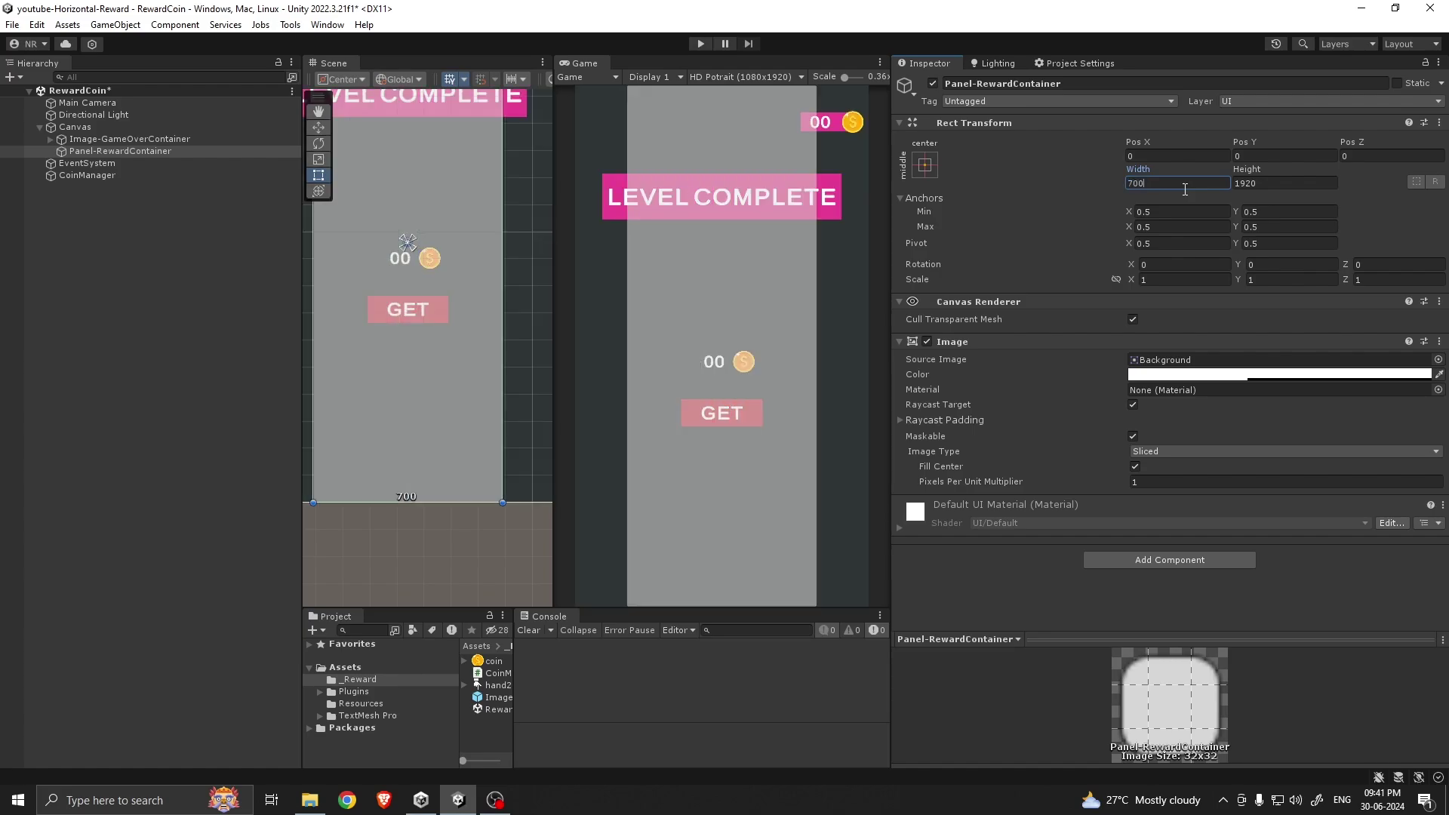
pyautogui.click(1285, 188)
pyautogui.write('1')
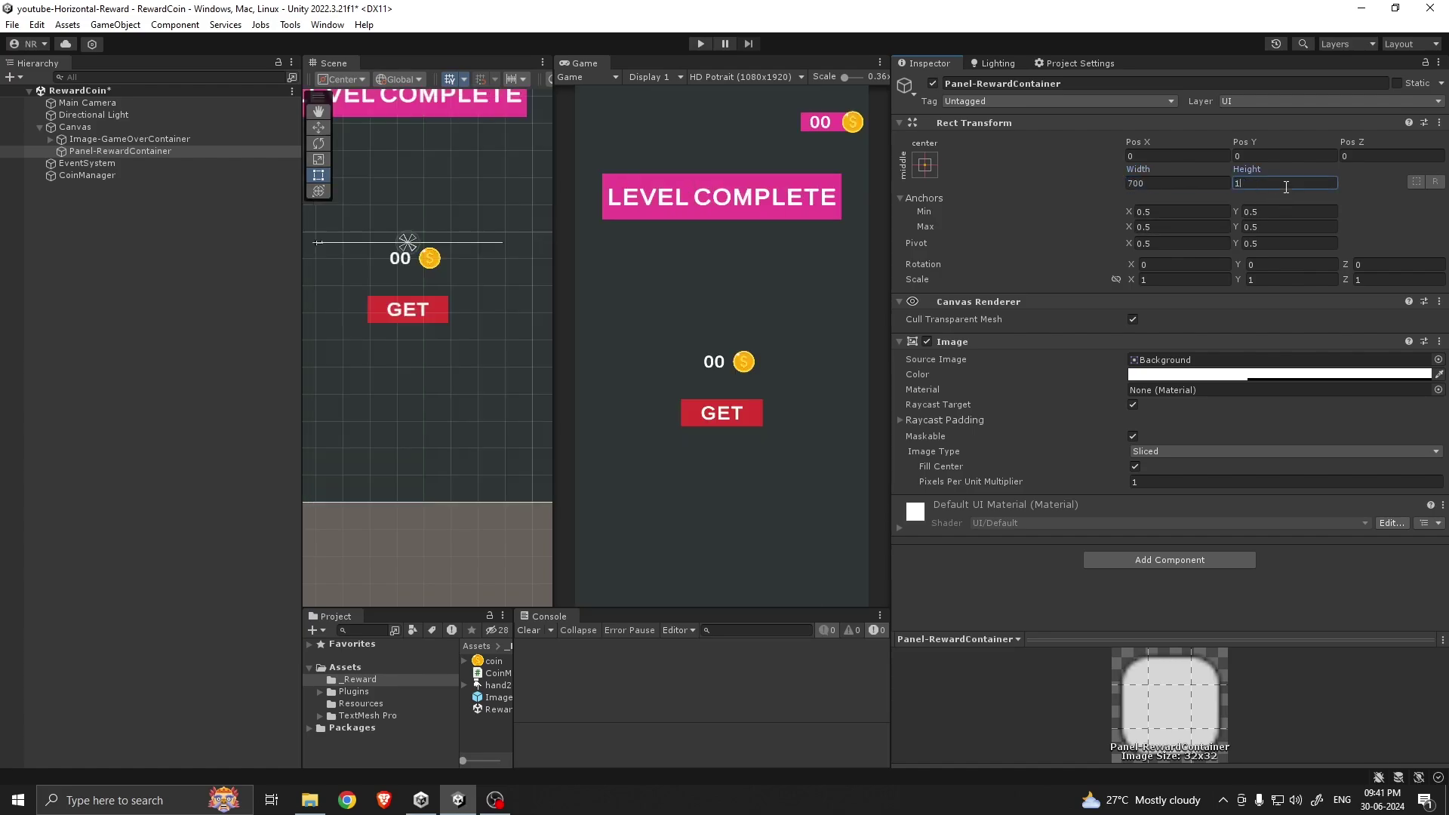
pyautogui.write('50')
# Move Panel-RewardContainer down below the GET button and save the scene
pyautogui.doubleClick(290, 152)
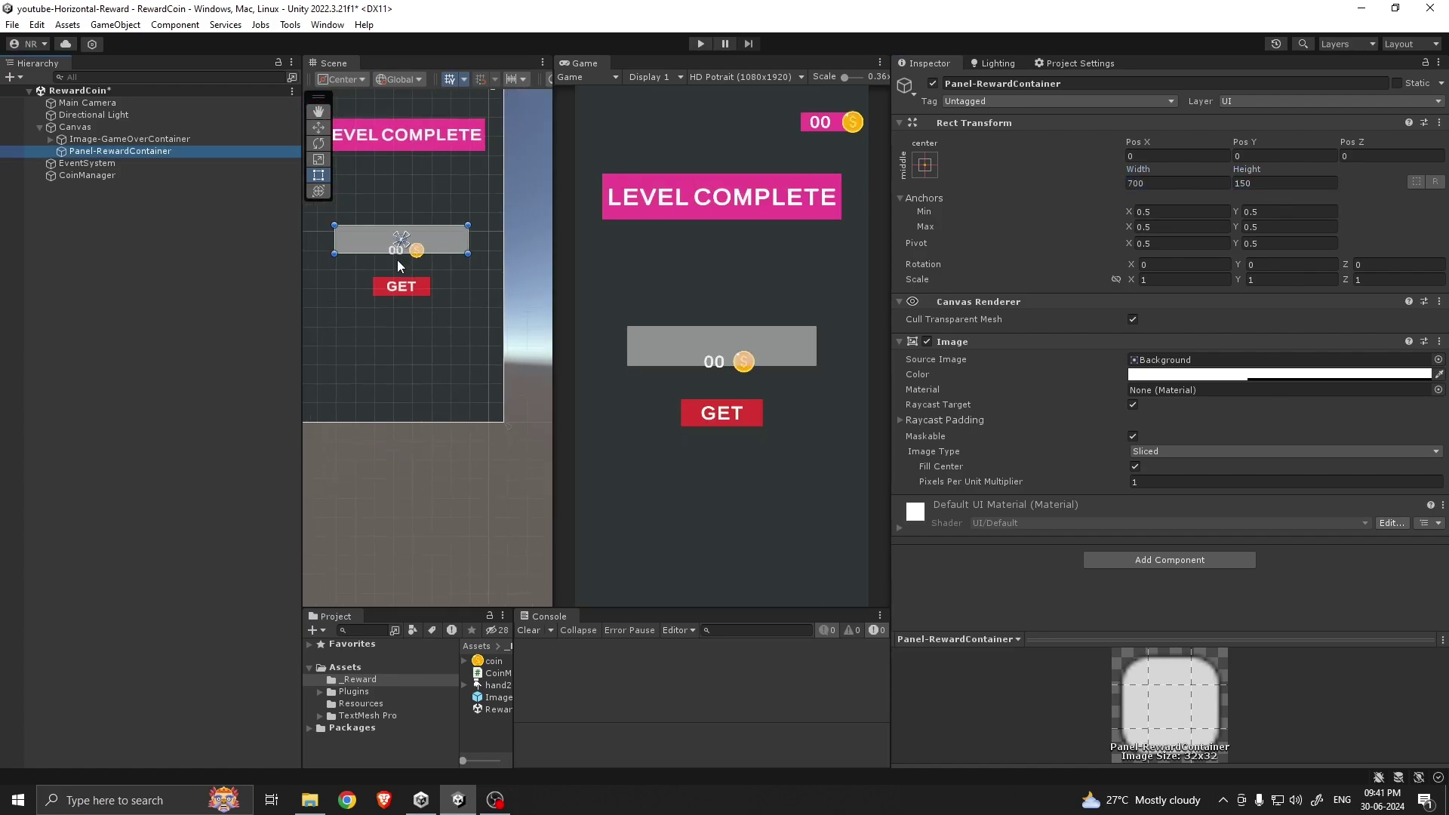
pyautogui.press('w')
pyautogui.moveTo(404, 183); pyautogui.dragTo(405, 248)
pyautogui.hotkey('ctrl', 's')
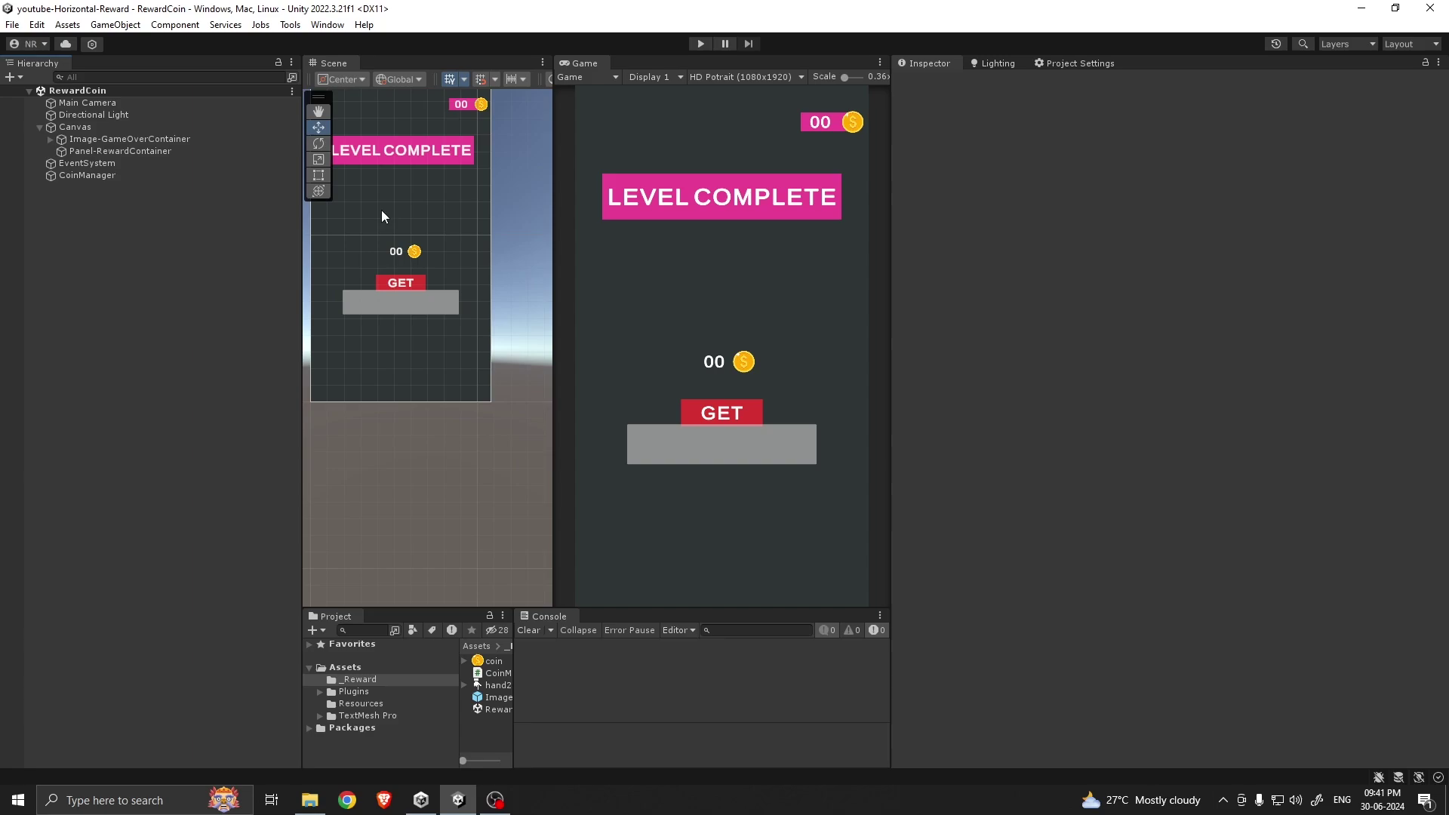
# Deactivate the GET button to hide it
pyautogui.scroll(3, 420, 289)
pyautogui.click(351, 283)
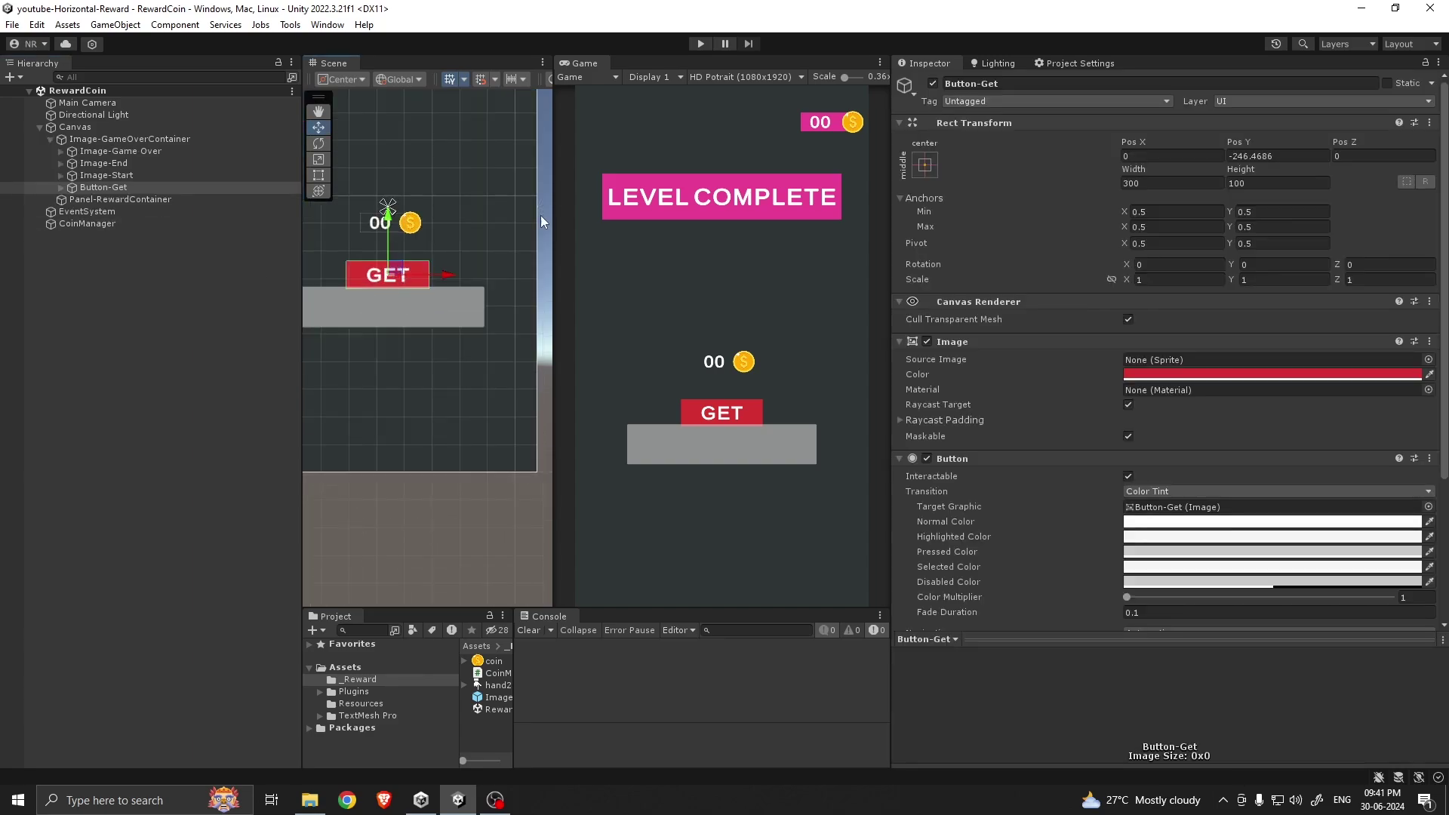
pyautogui.click(934, 83)
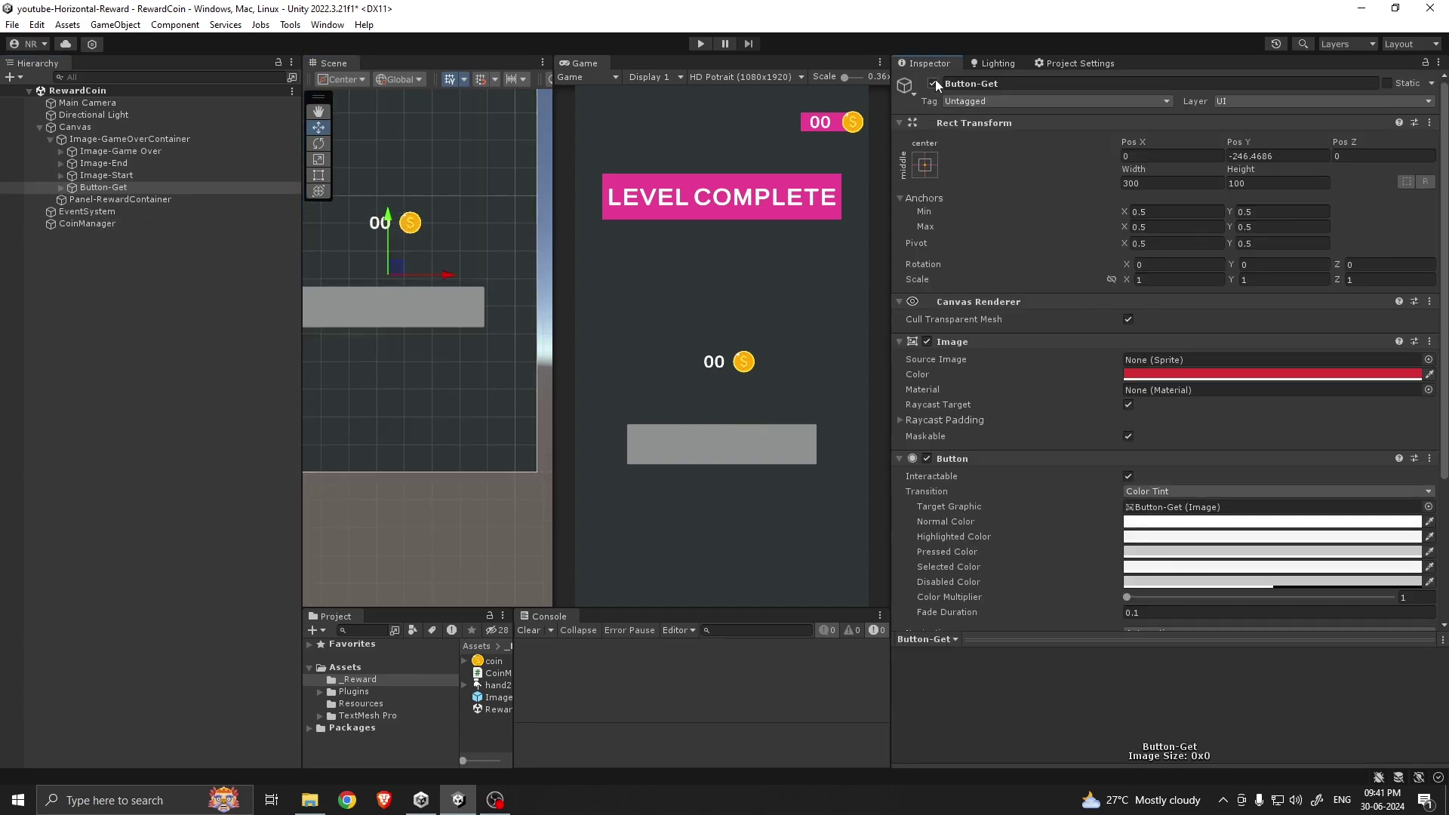
# Add a panel named Panel-NumbersContainer inside Panel-RewardContainer, stretched to fill it
pyautogui.click(52, 138)
pyautogui.click(113, 155)
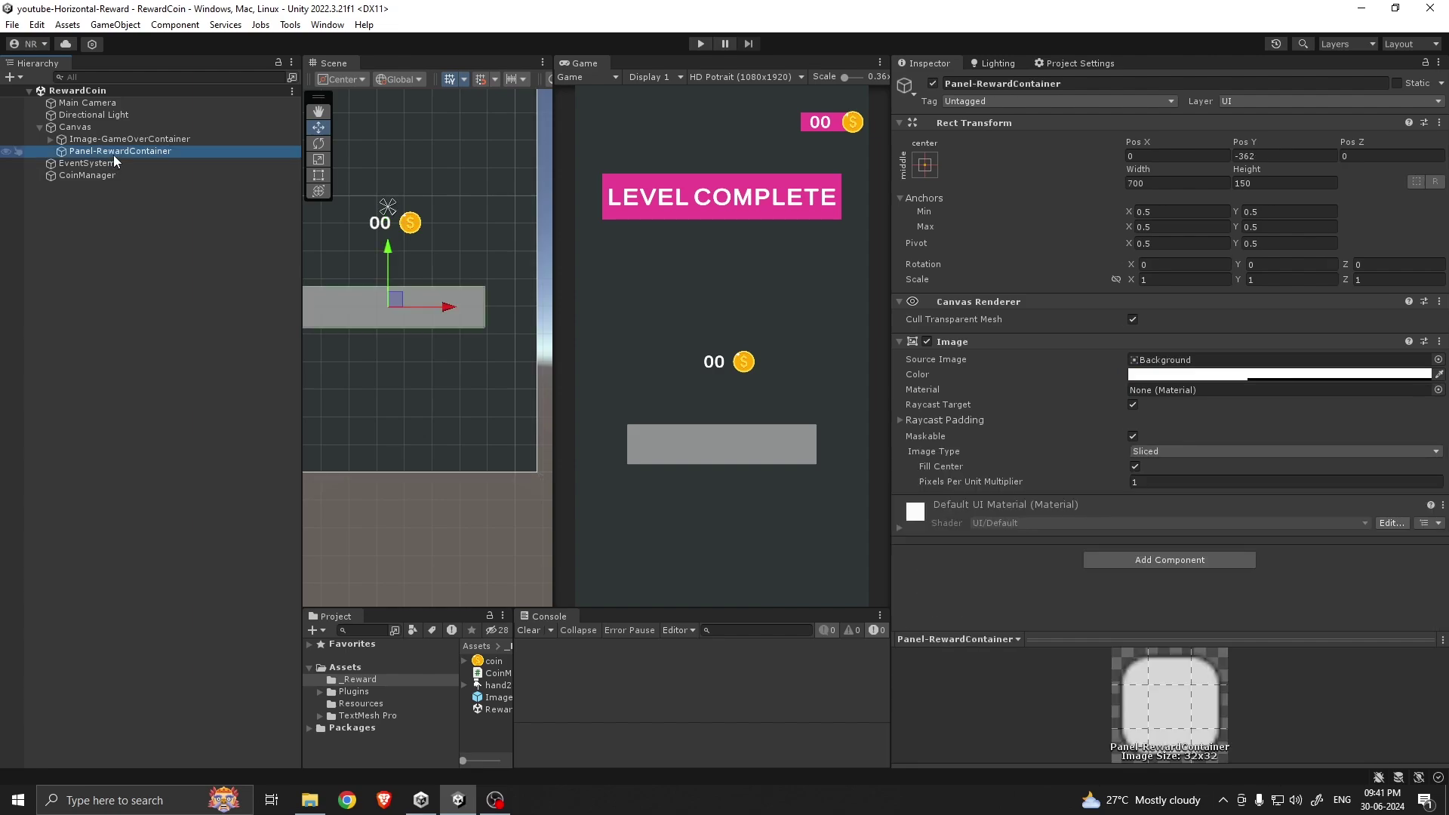
pyautogui.rightClick(114, 155)
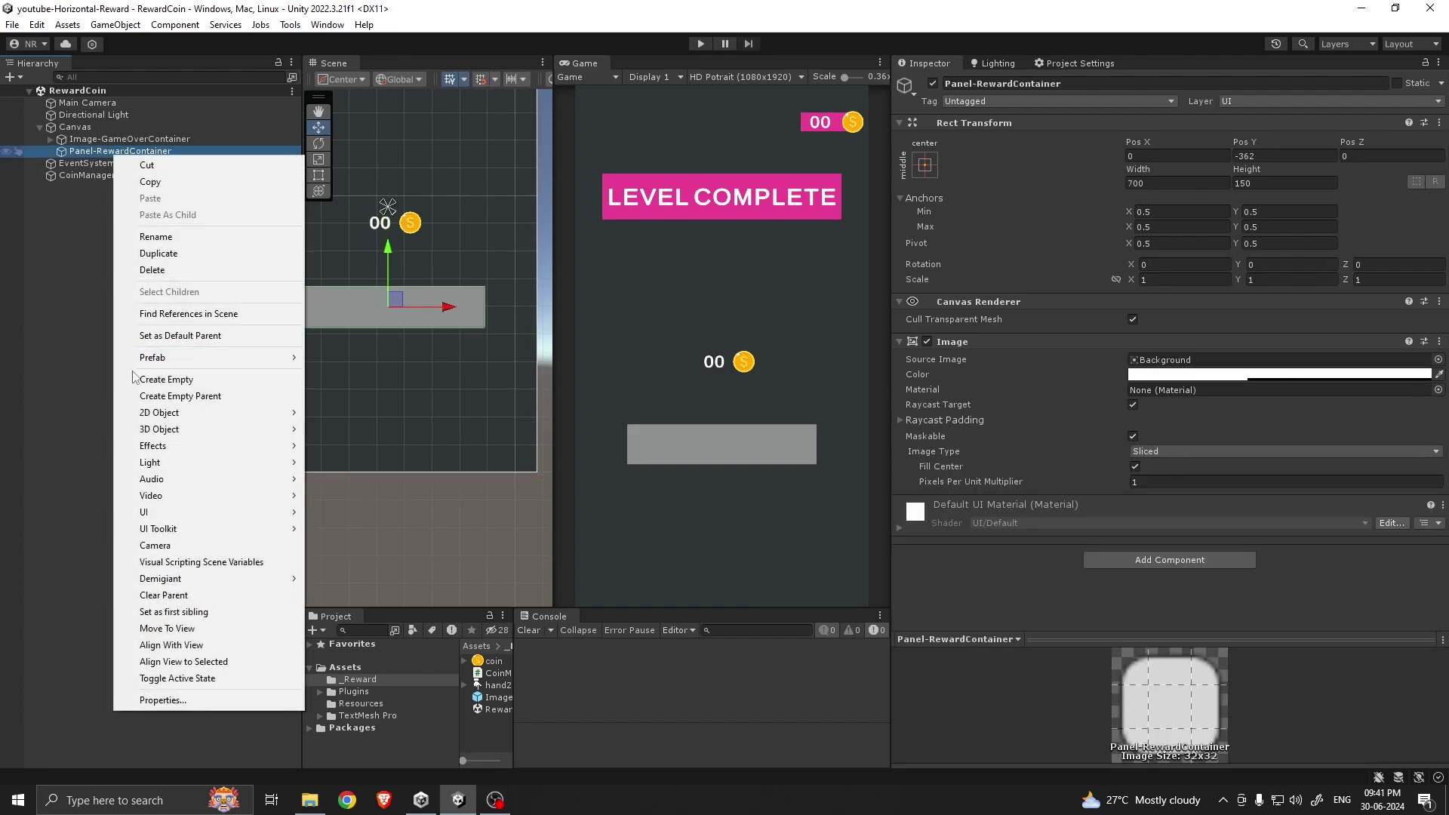
pyautogui.moveTo(175, 514)
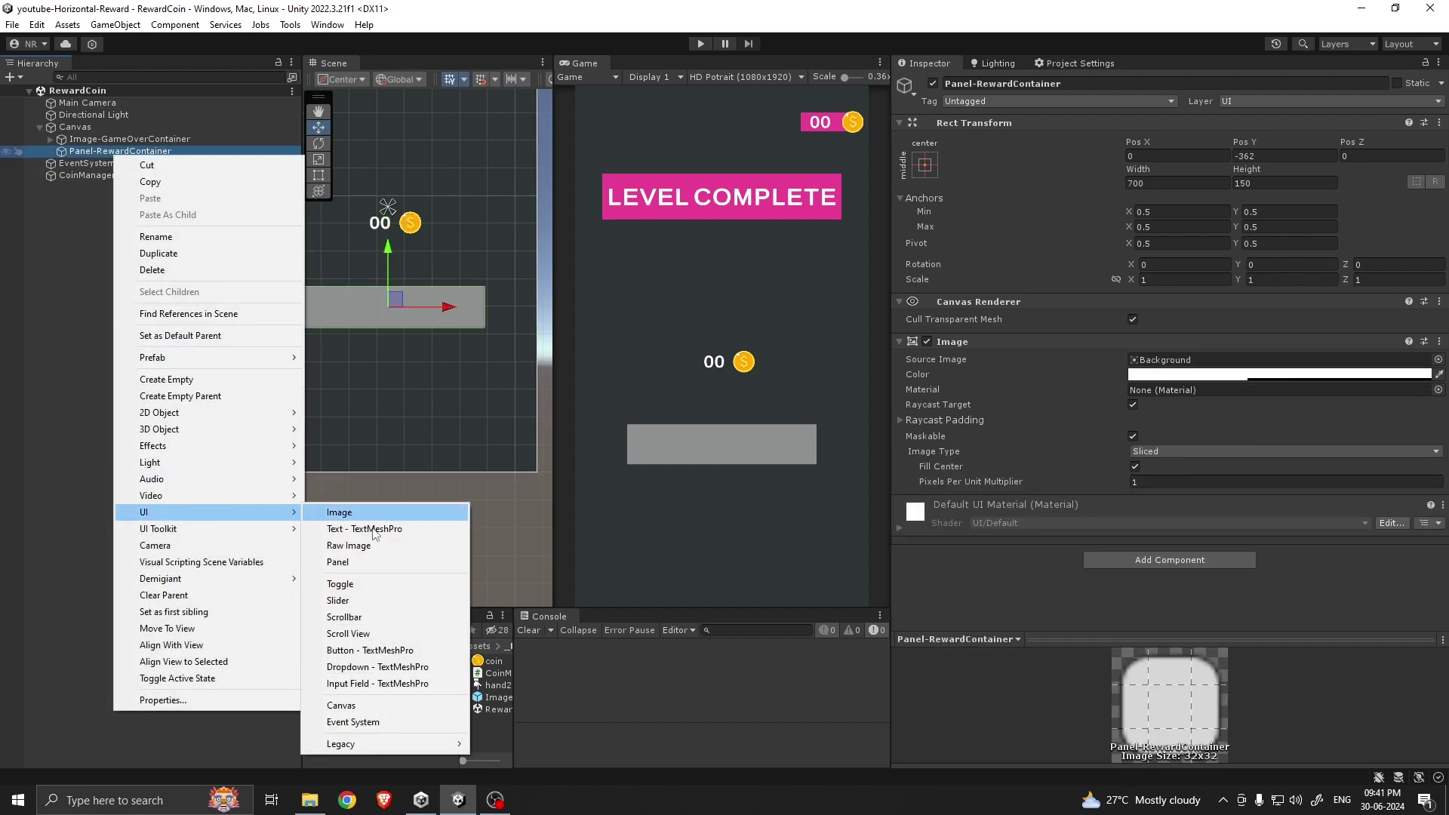
pyautogui.click(336, 562)
pyautogui.click(1039, 83)
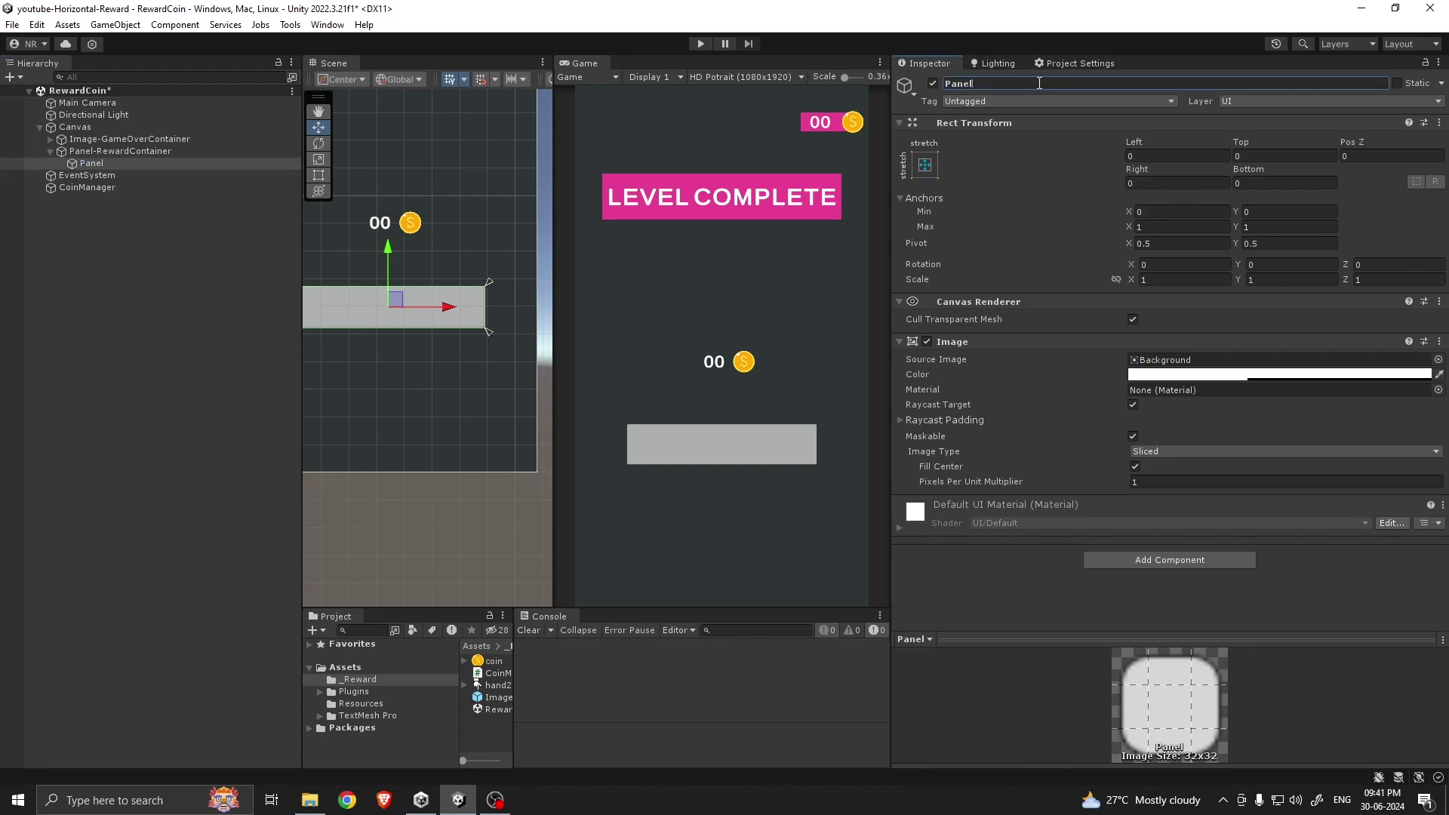
pyautogui.write('NumbersContainer')
pyautogui.press('Return')
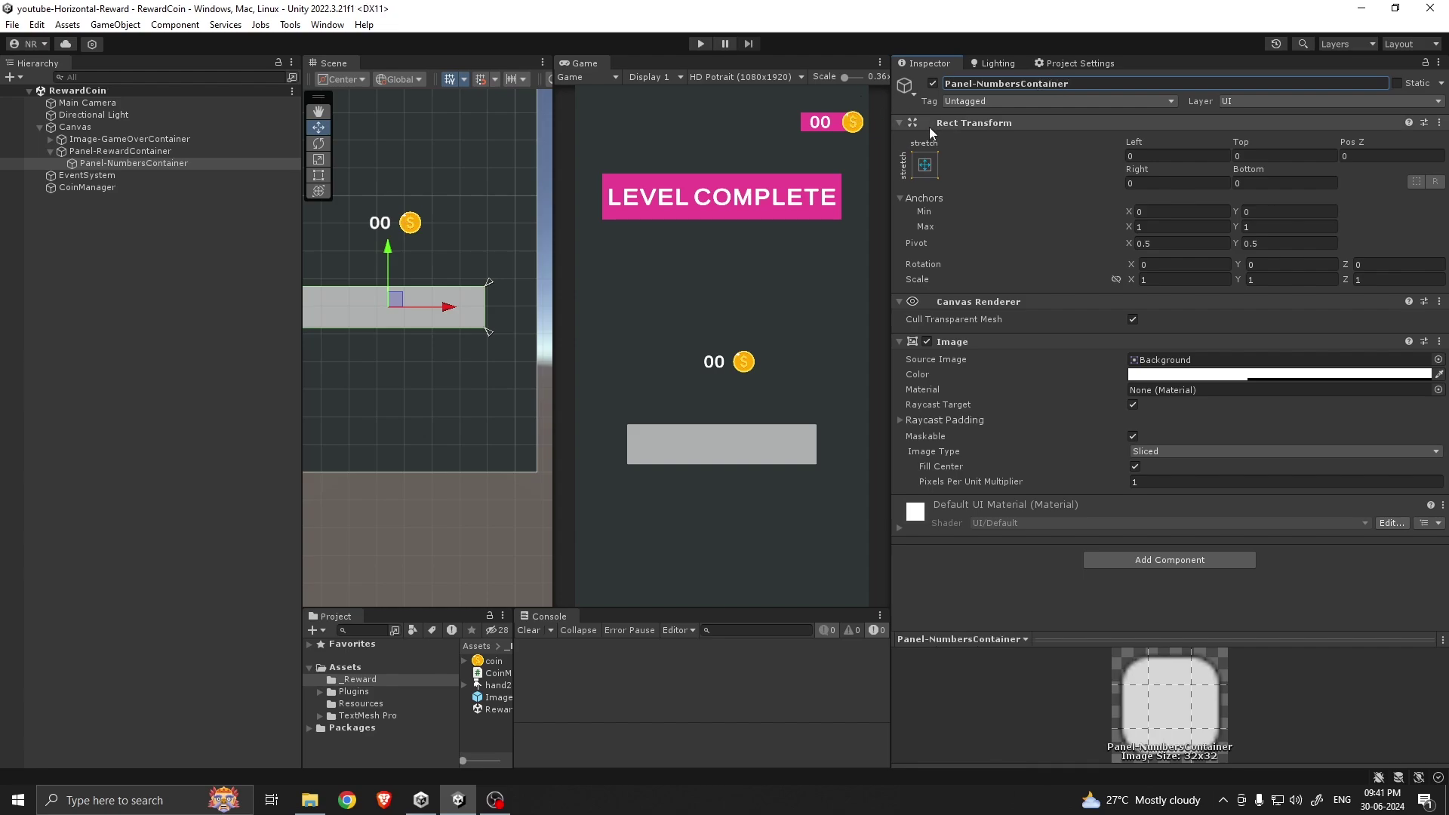
pyautogui.click(925, 165)
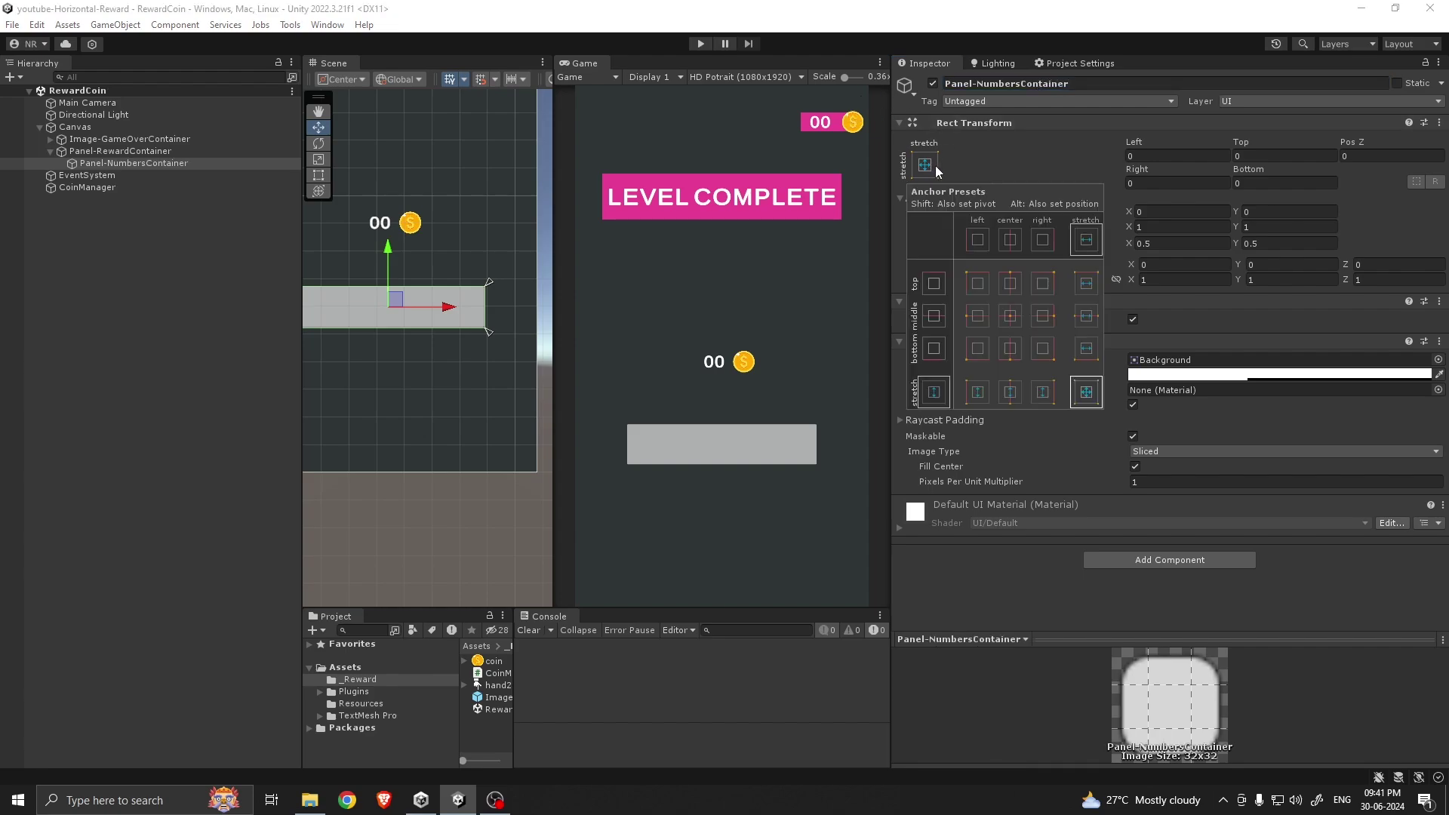
pyautogui.click(1086, 391)
# Add an image named Image-GazeImage inside Panel-NumbersContainer and save
pyautogui.hotkey('ctrl', 's')
pyautogui.rightClick(127, 162)
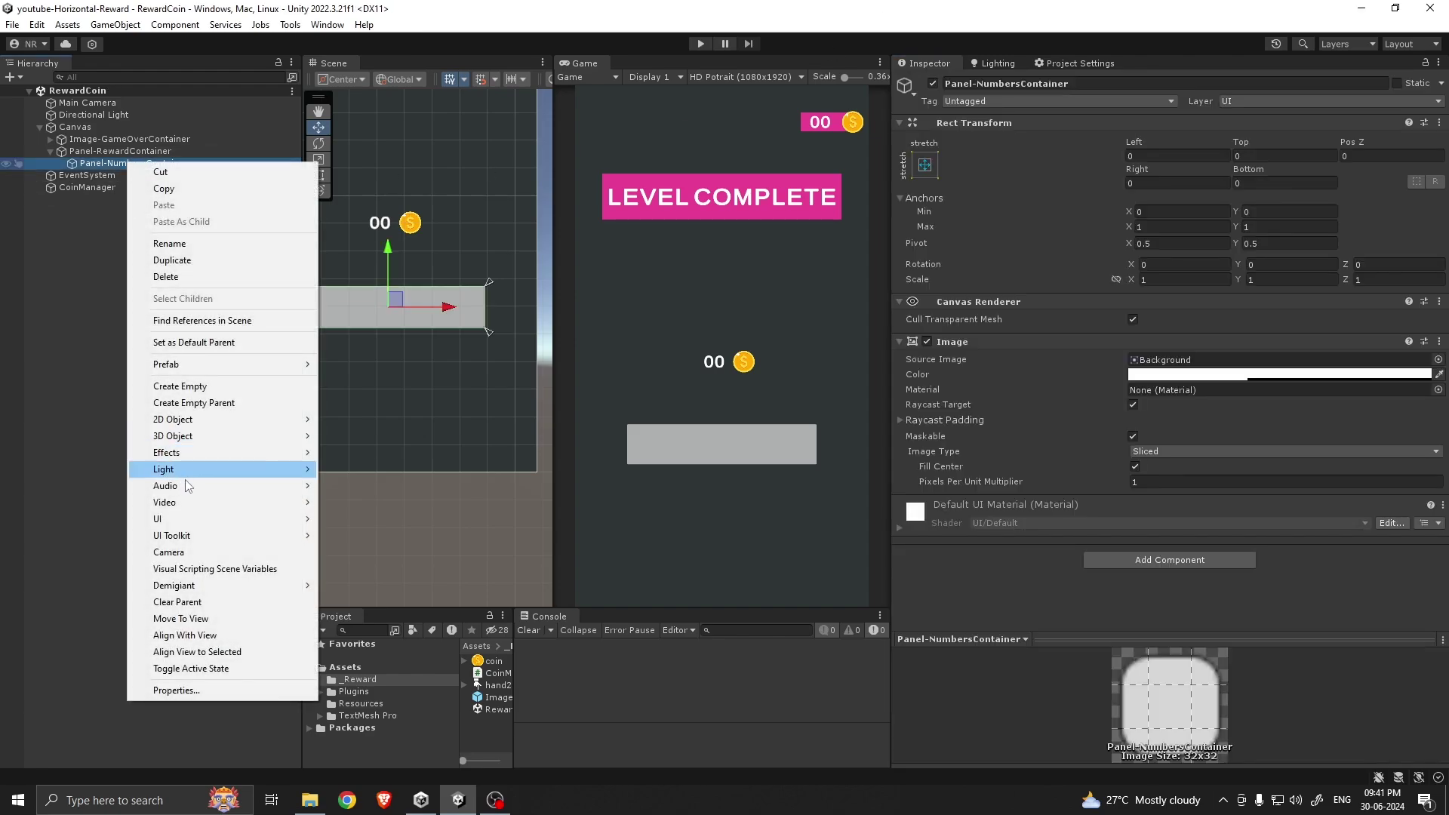
pyautogui.moveTo(174, 518)
pyautogui.click(373, 520)
pyautogui.click(121, 176)
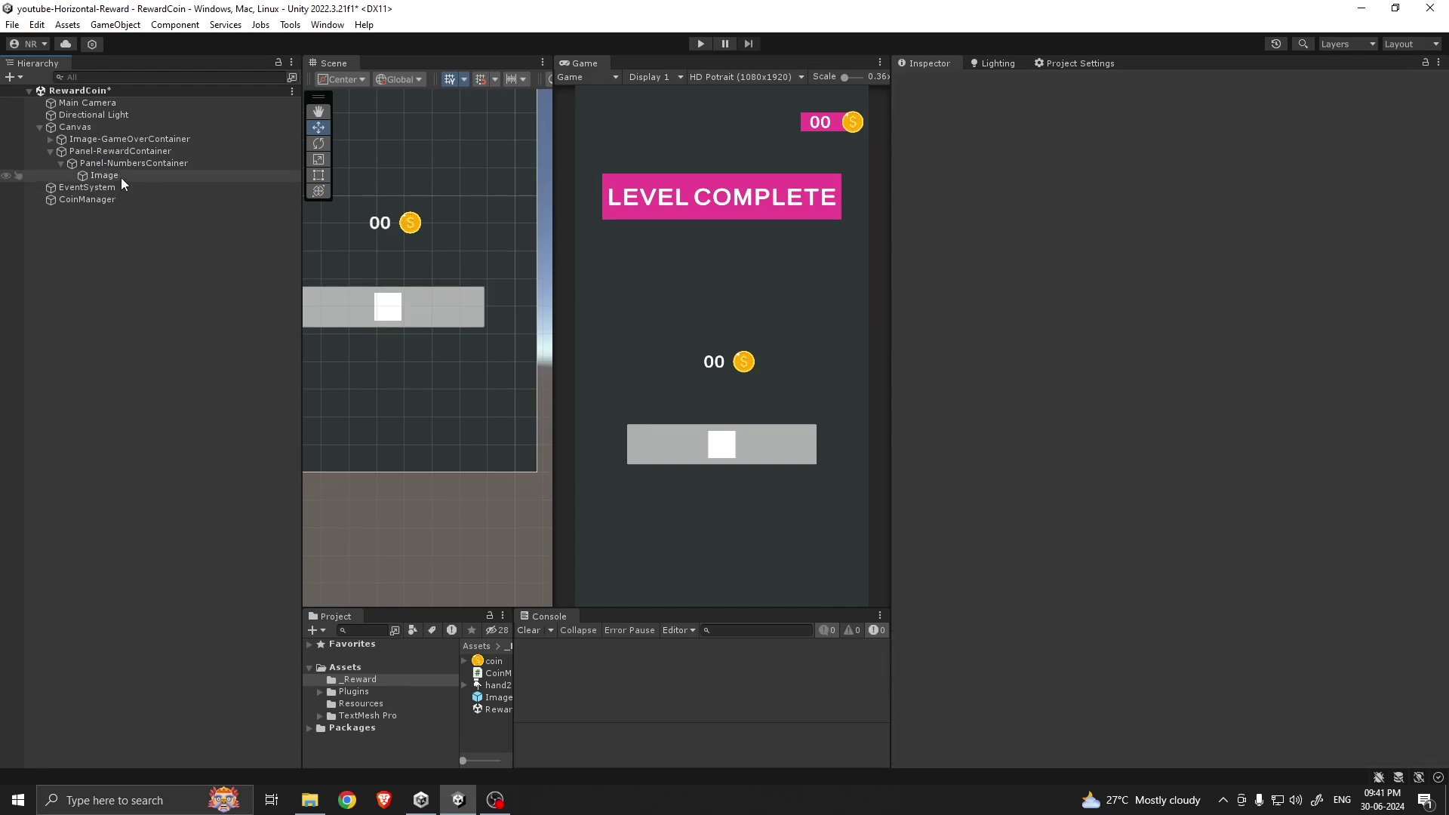
pyautogui.click(1072, 84)
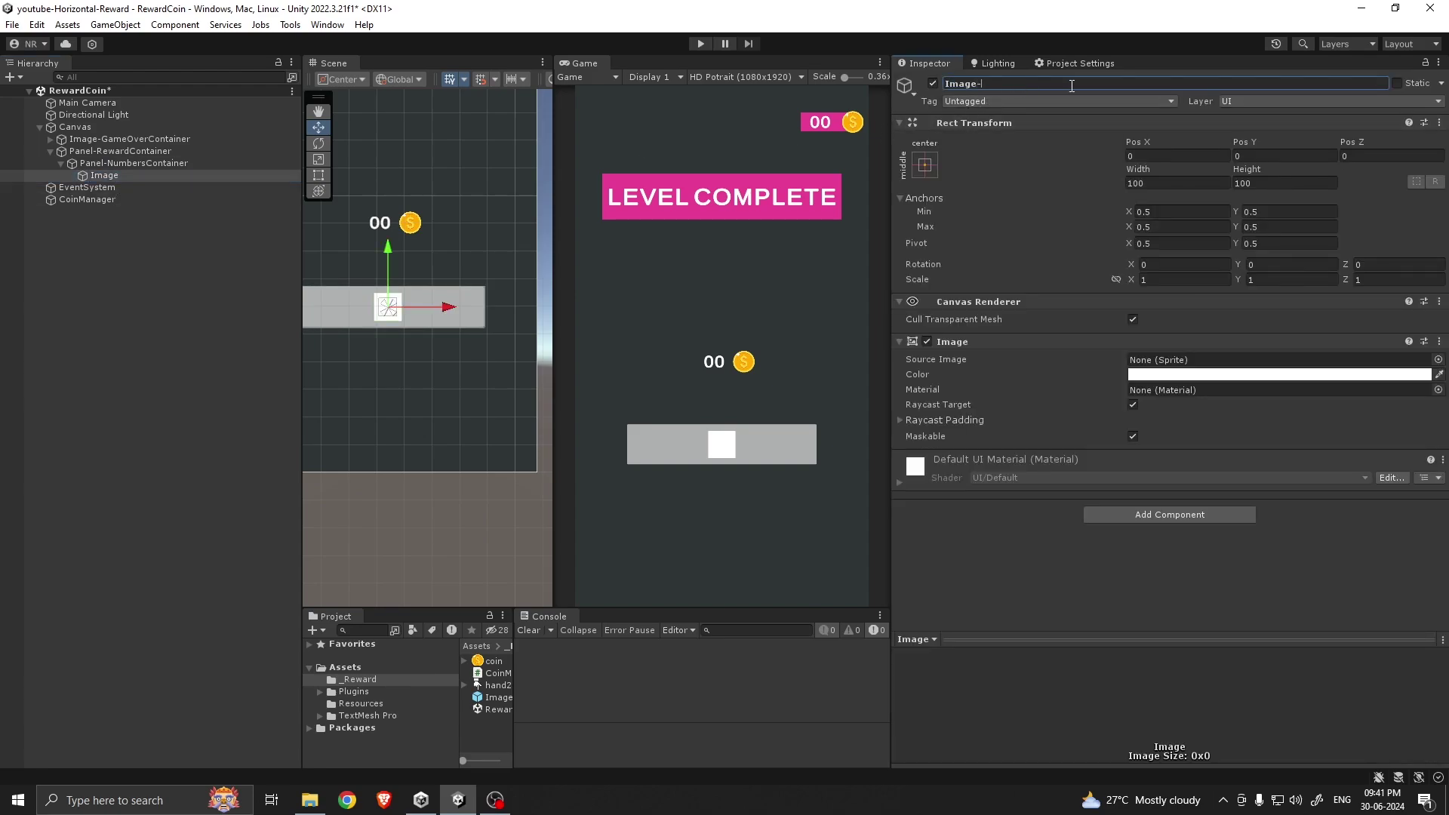
pyautogui.write('GazeImage')
pyautogui.hotkey('ctrl', 's')
# Add a TextMeshPro text inside Image-GazeImage, stretched to fill the image
pyautogui.click(153, 191)
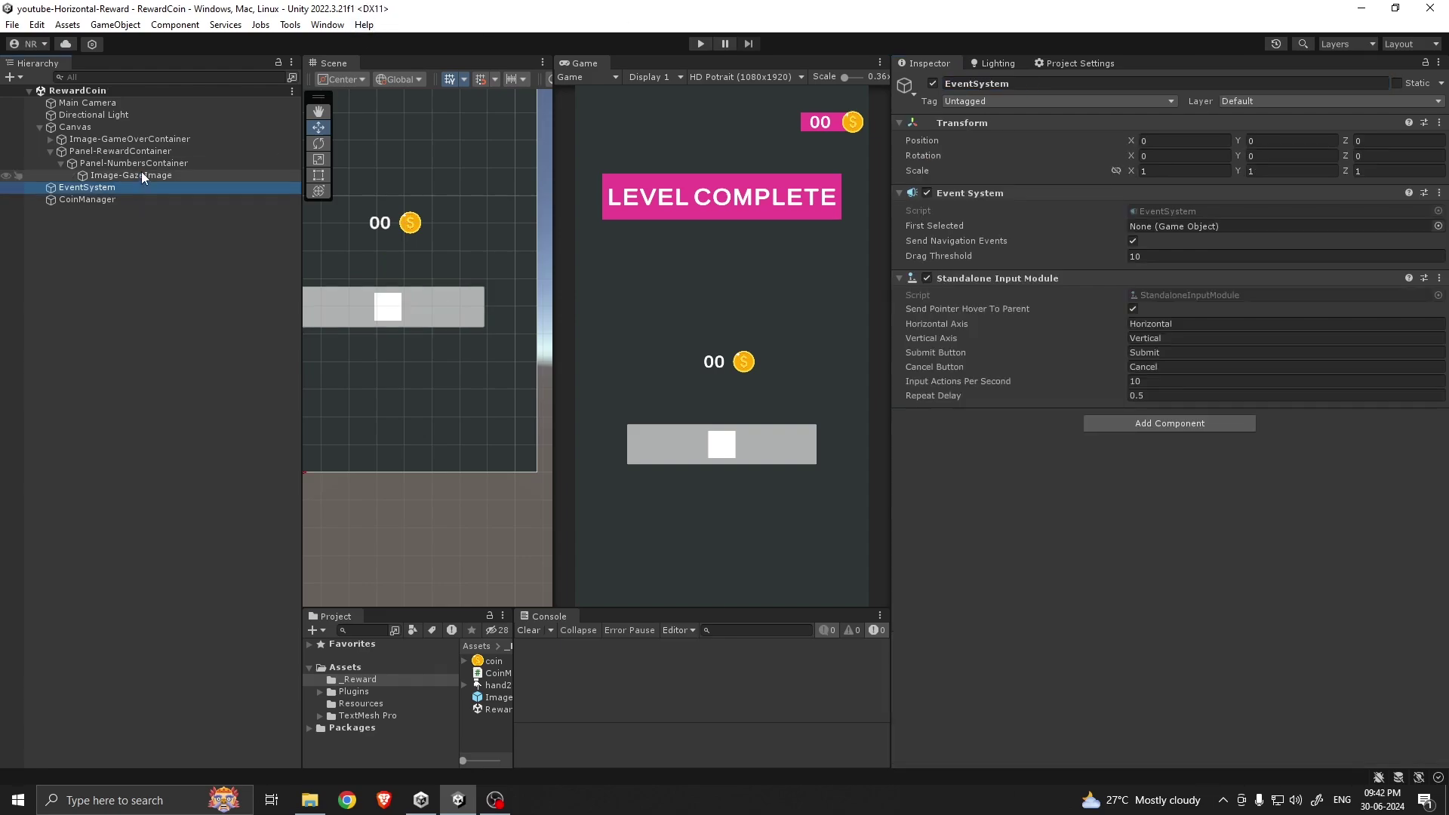
pyautogui.rightClick(142, 174)
pyautogui.moveTo(184, 531)
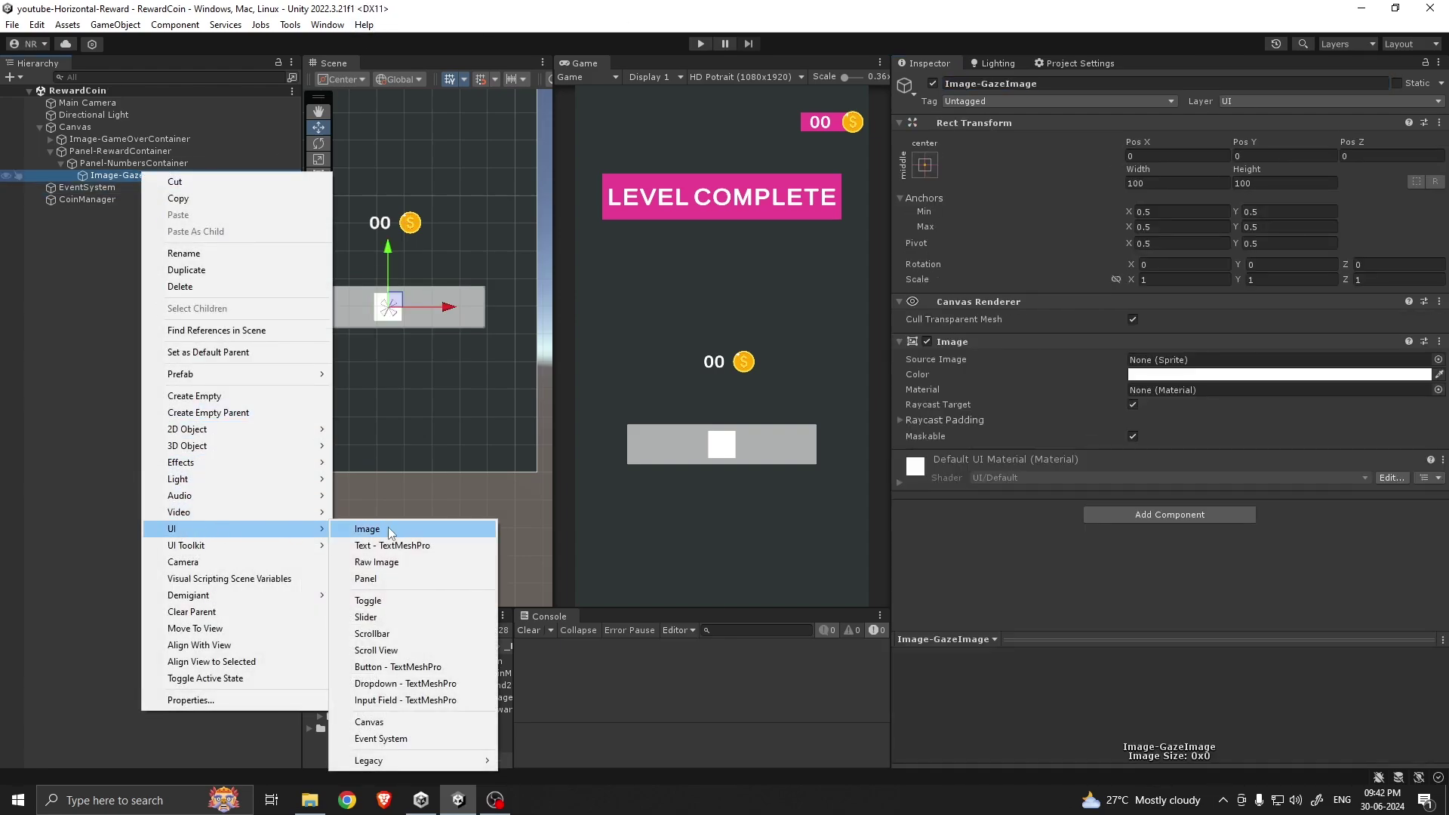
pyautogui.click(362, 545)
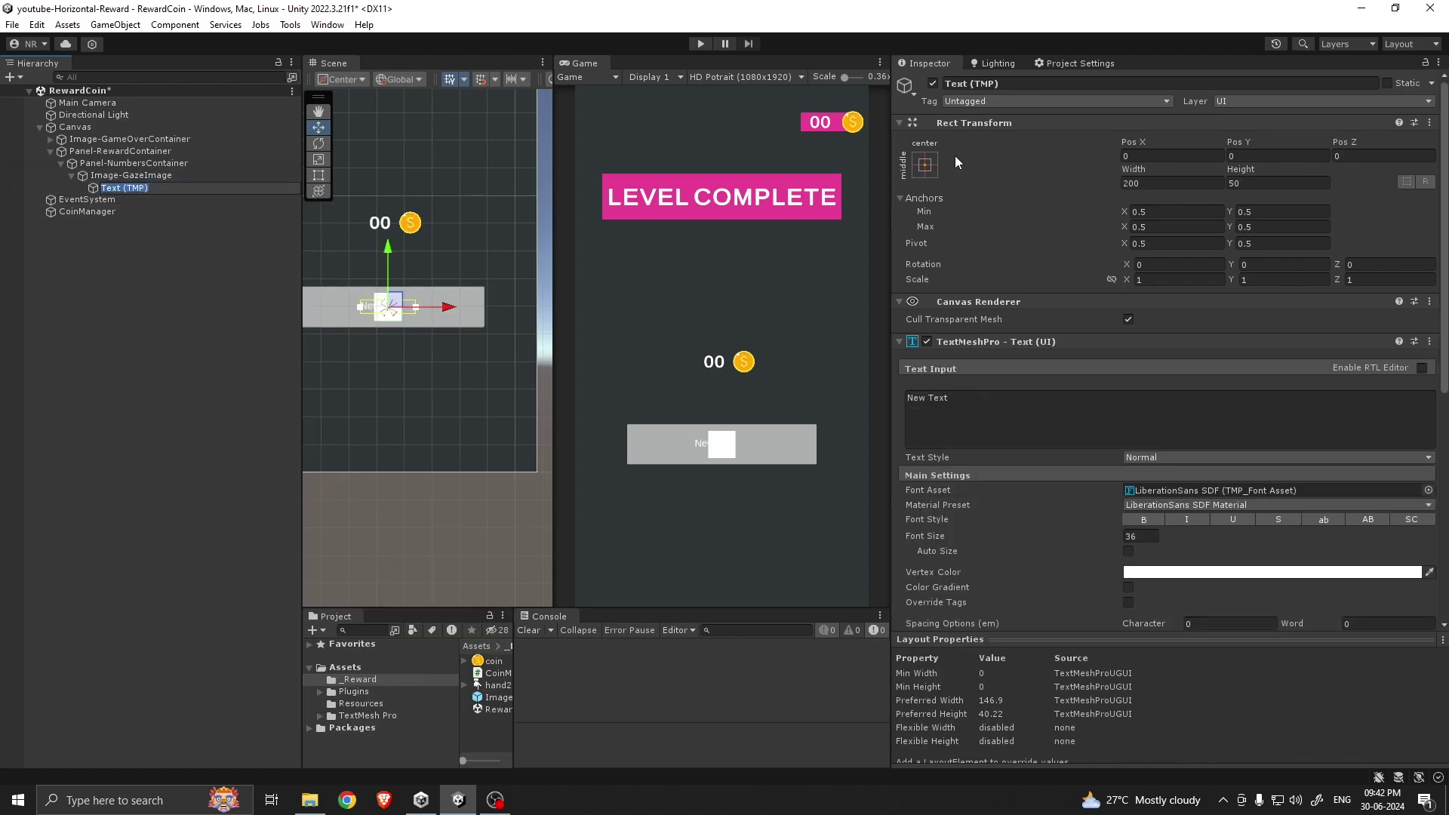
pyautogui.click(925, 165)
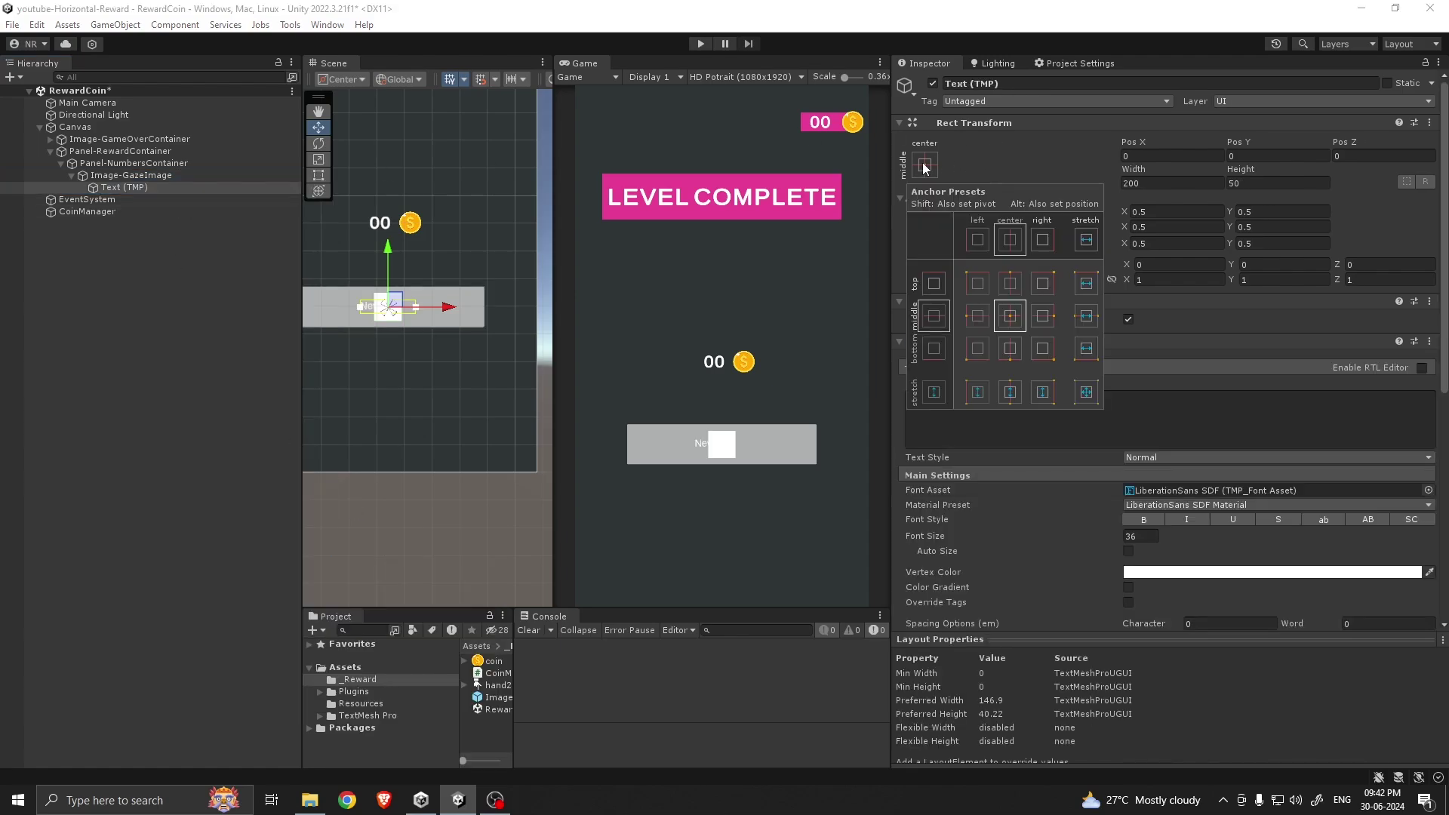
pyautogui.keyDown('alt'); pyautogui.click(1087, 396); pyautogui.keyUp('alt')
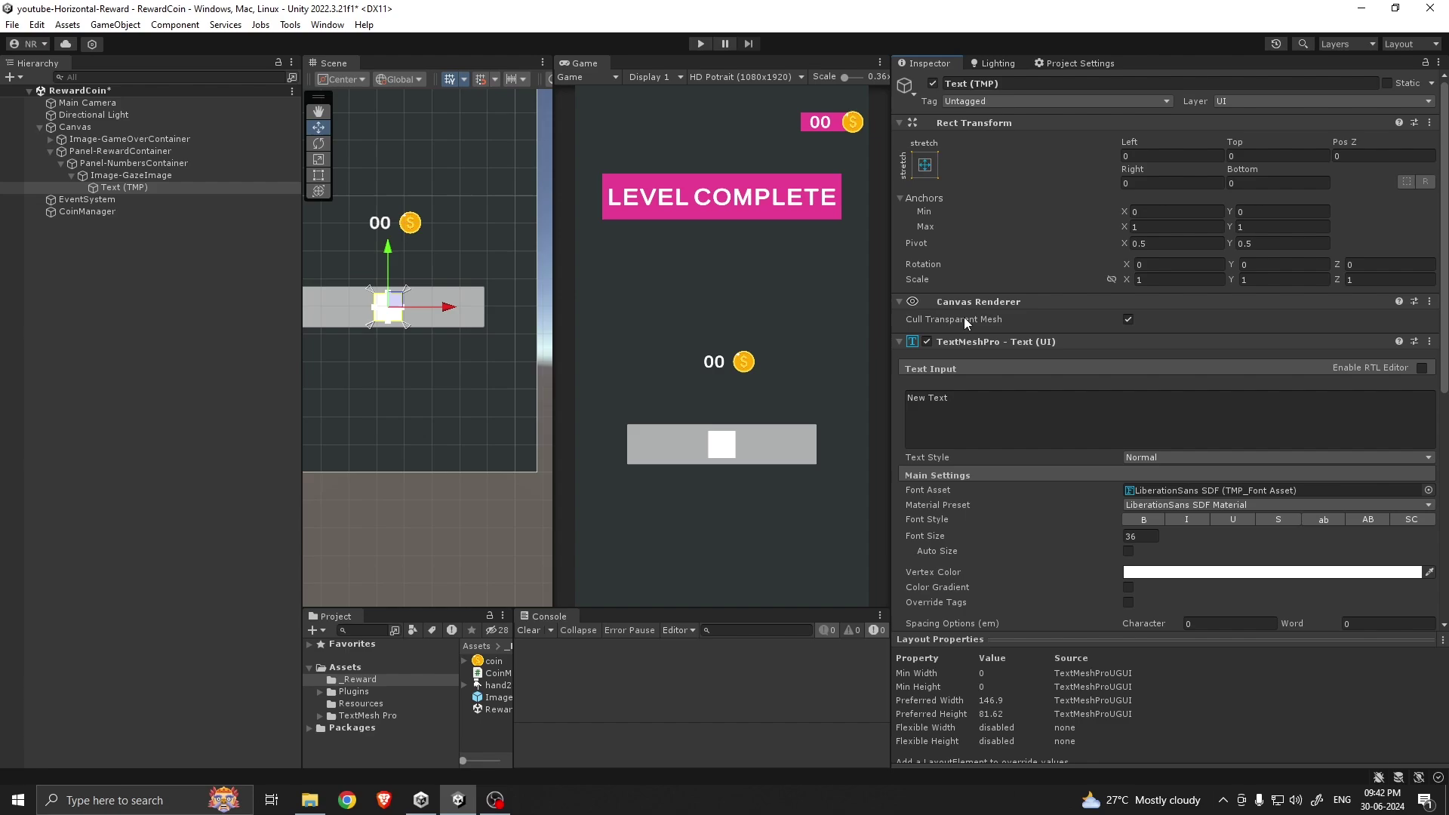
# Enable Auto Size, centre the text both ways, and set it to 1X
pyautogui.scroll(-4, 1041, 339)
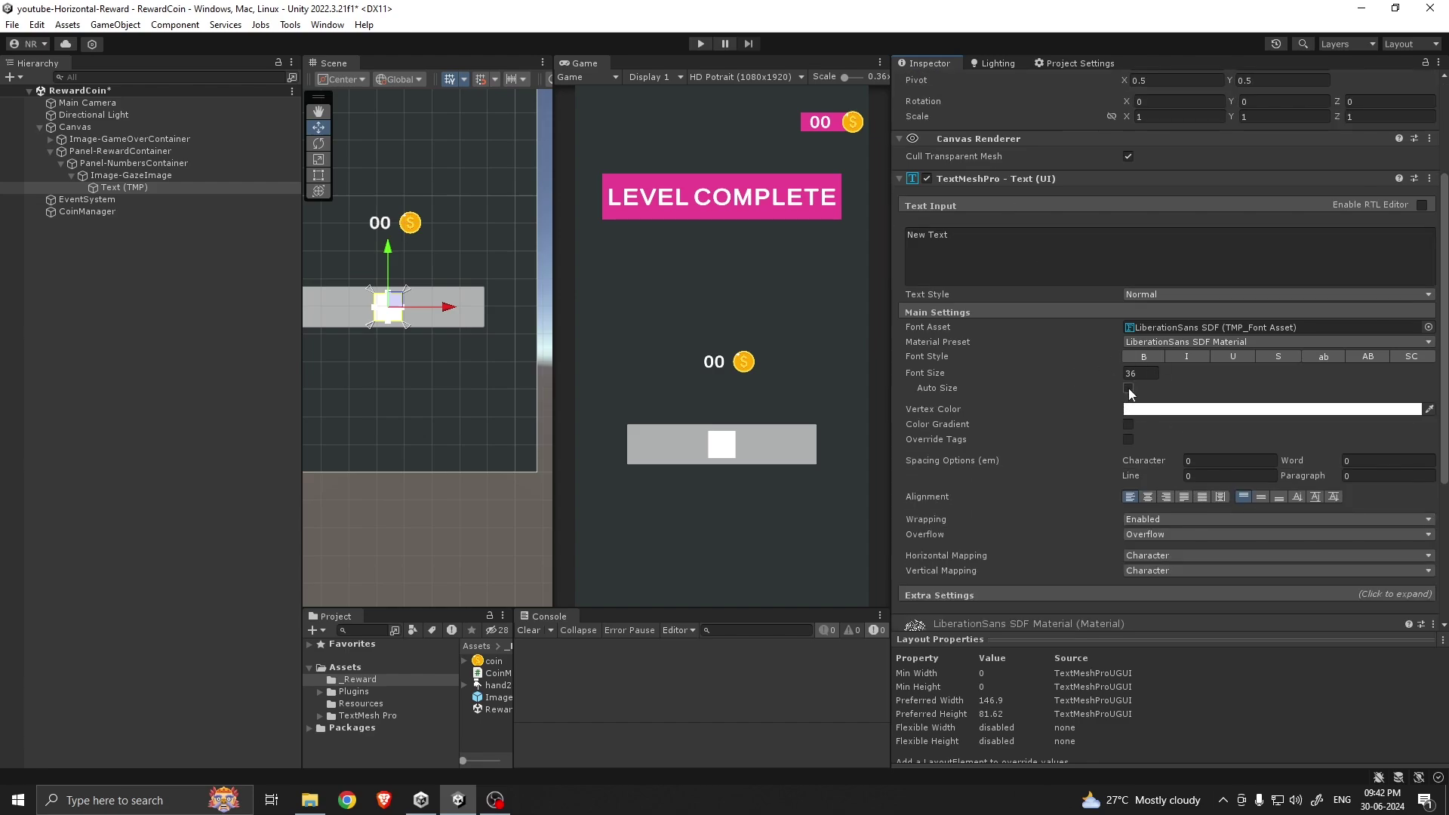
pyautogui.click(1129, 388)
pyautogui.scroll(-2, 1071, 417)
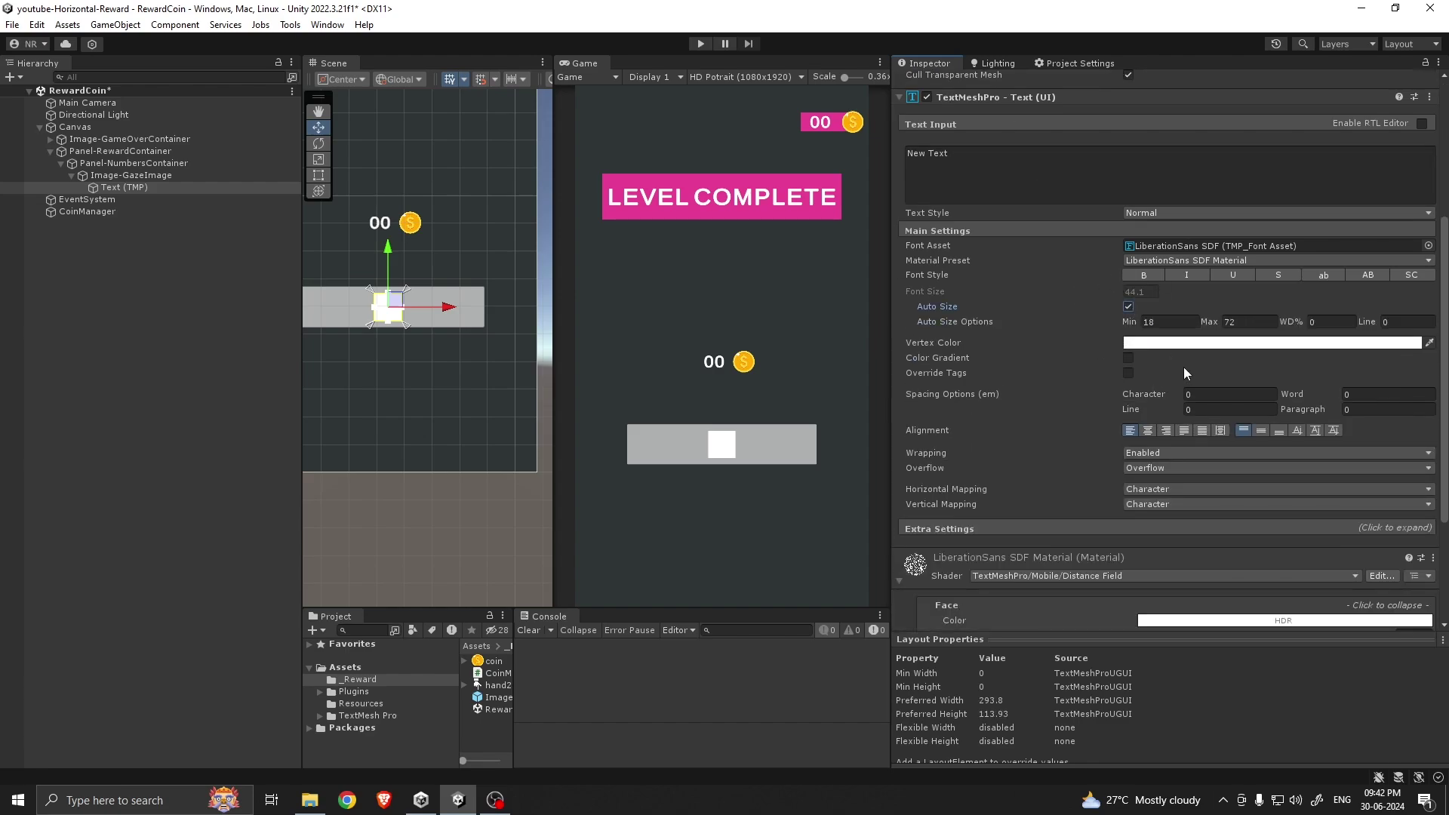
pyautogui.click(1148, 430)
pyautogui.click(1264, 431)
pyautogui.click(971, 159)
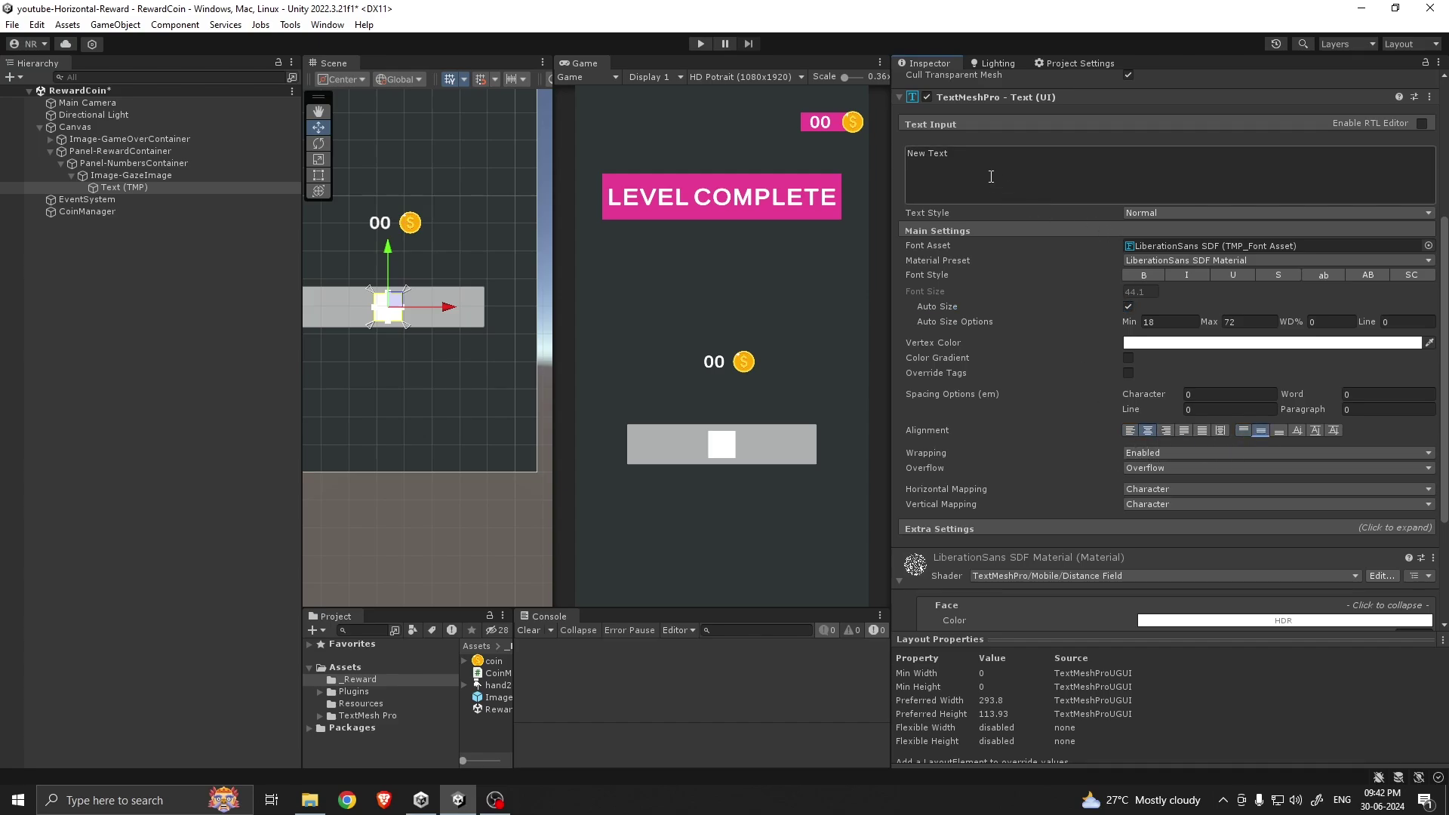
pyautogui.write('1X')
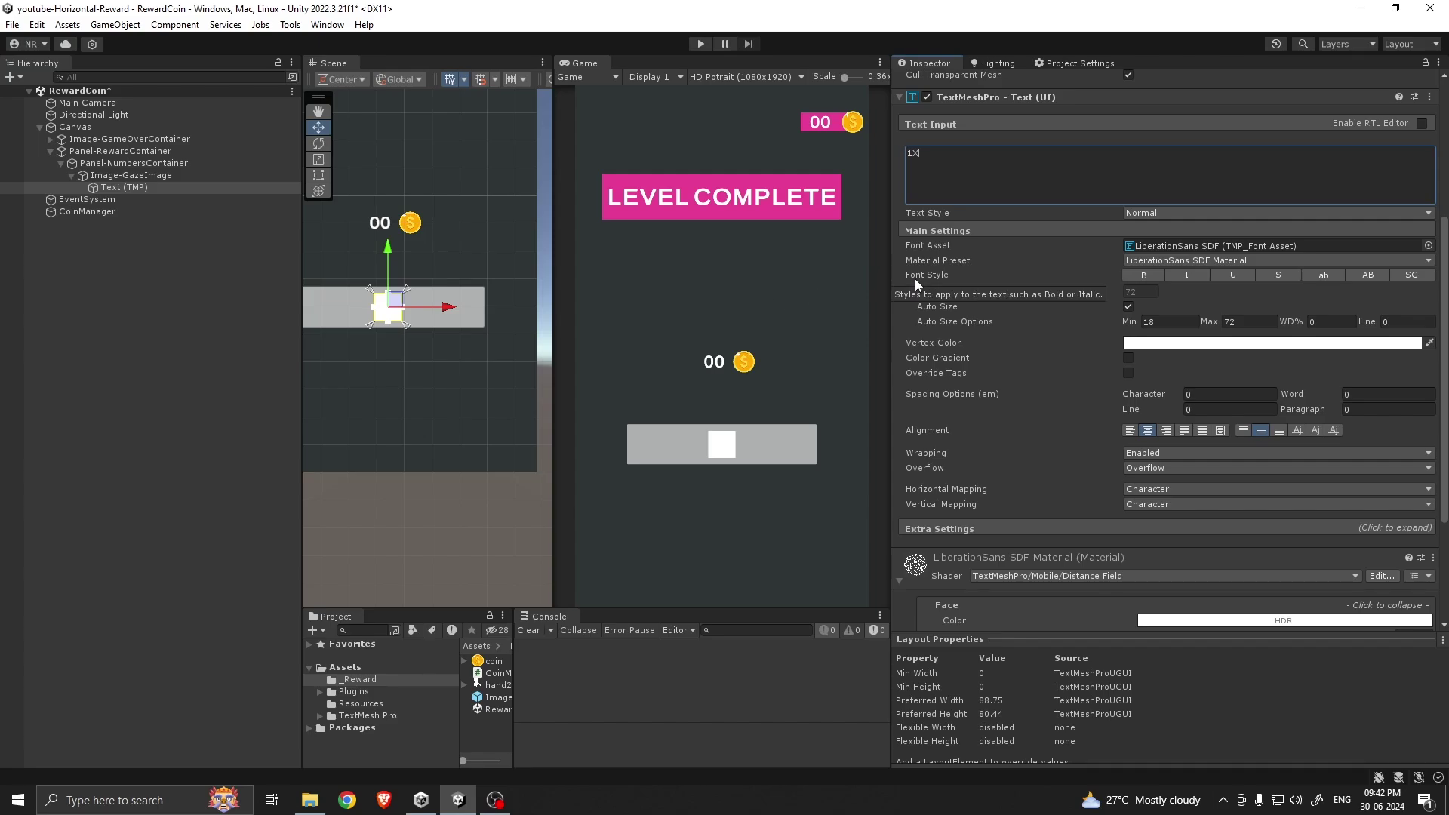
# Colour Image-GazeImage purple (6C5CE7) from the swatches
pyautogui.click(127, 176)
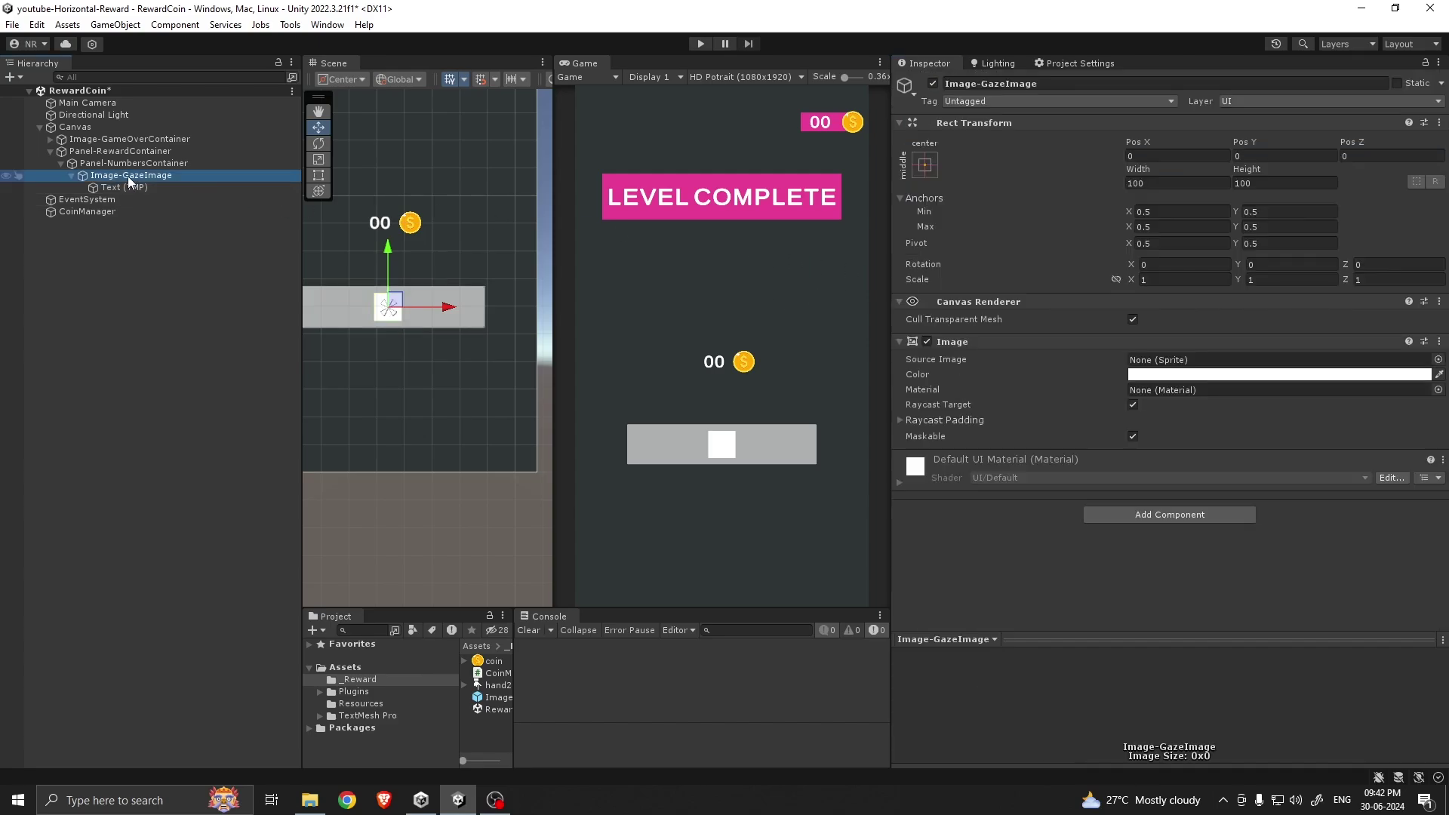
pyautogui.click(1144, 375)
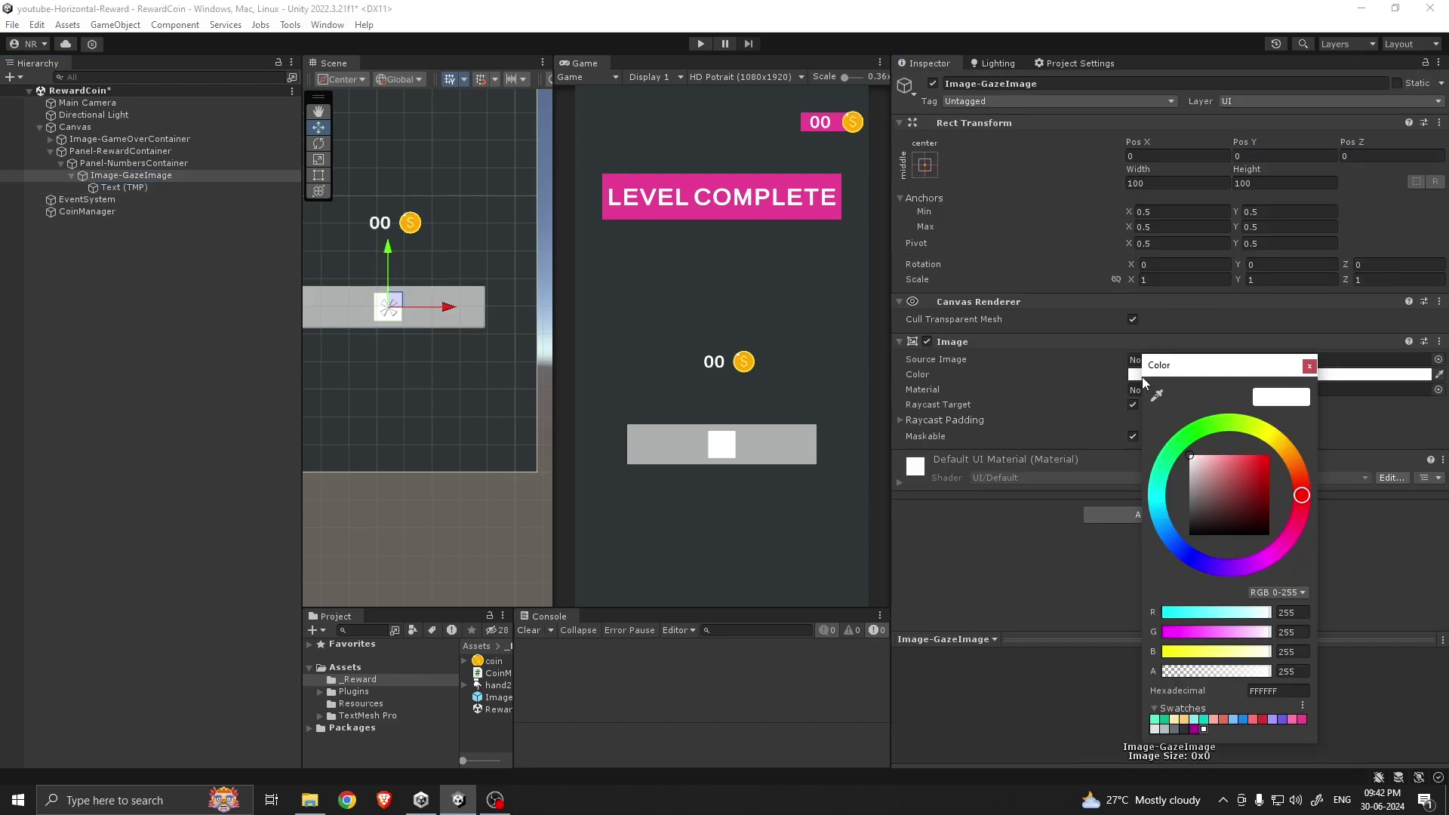
pyautogui.click(1282, 719)
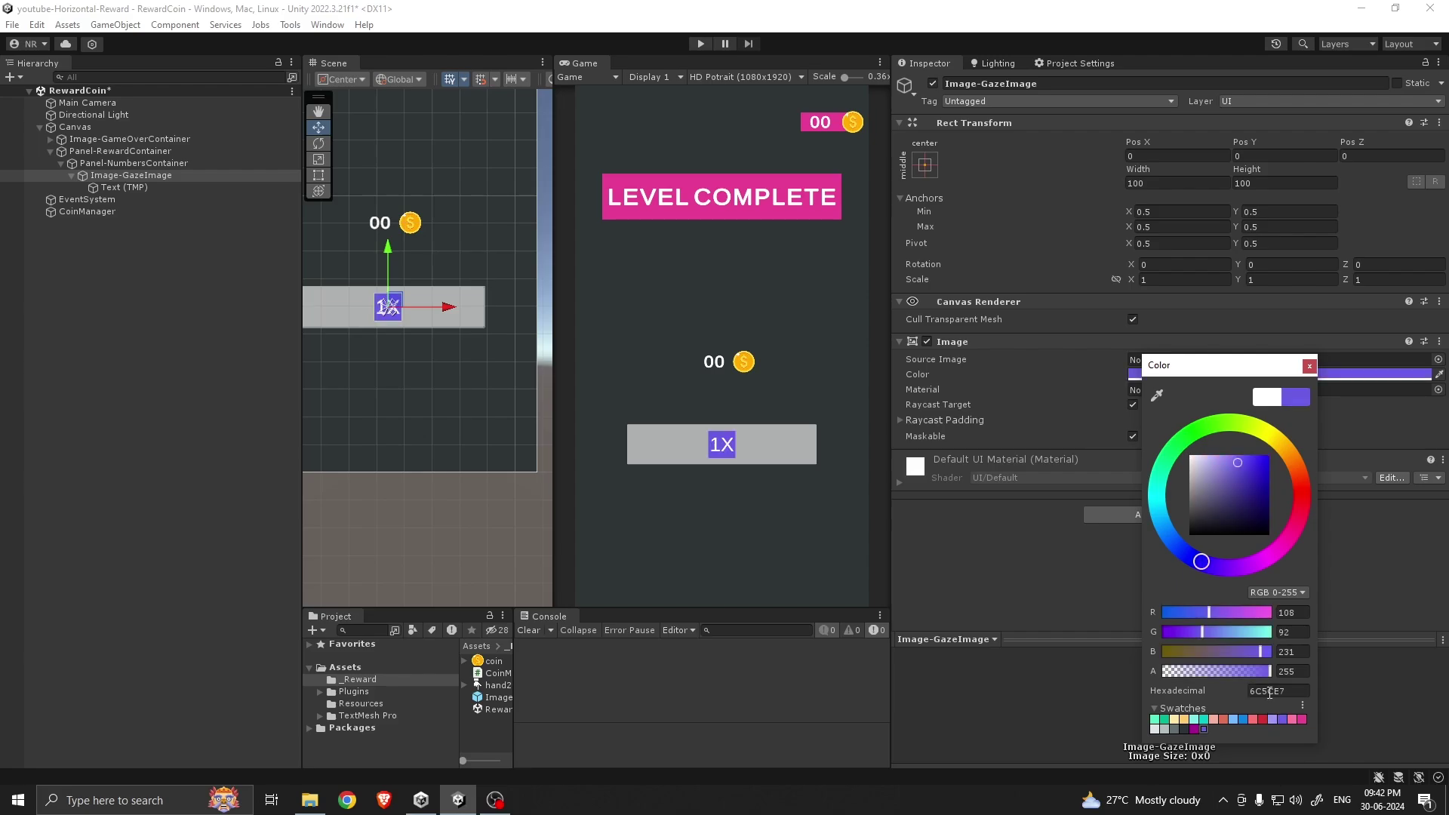
pyautogui.click(1309, 366)
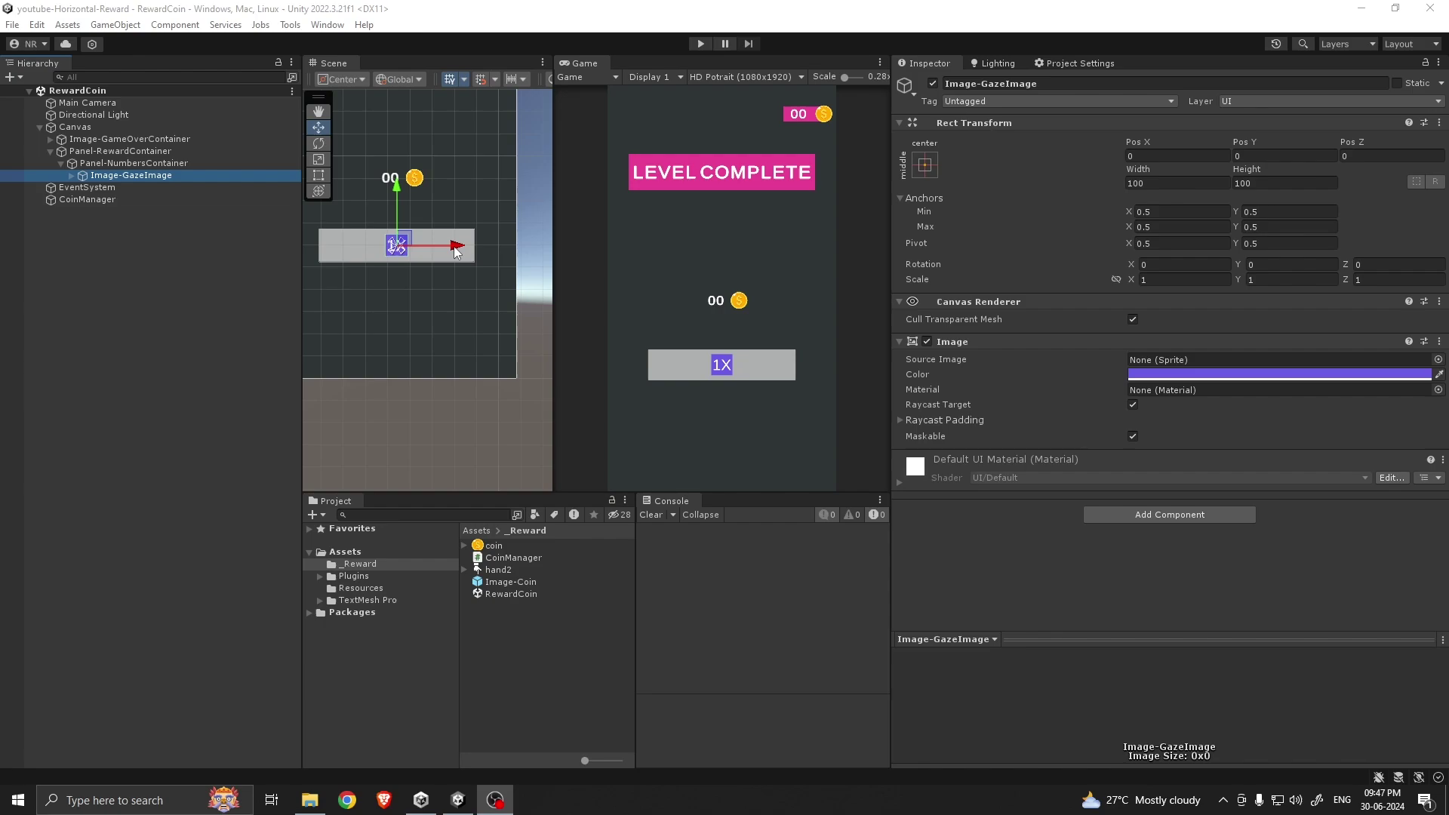
# Duplicate the 1X box twice, moving the first copy along the bar
pyautogui.hotkey('ctrl', 'd')
pyautogui.moveTo(443, 247); pyautogui.dragTo(489, 253)
pyautogui.hotkey('ctrl', 'd')
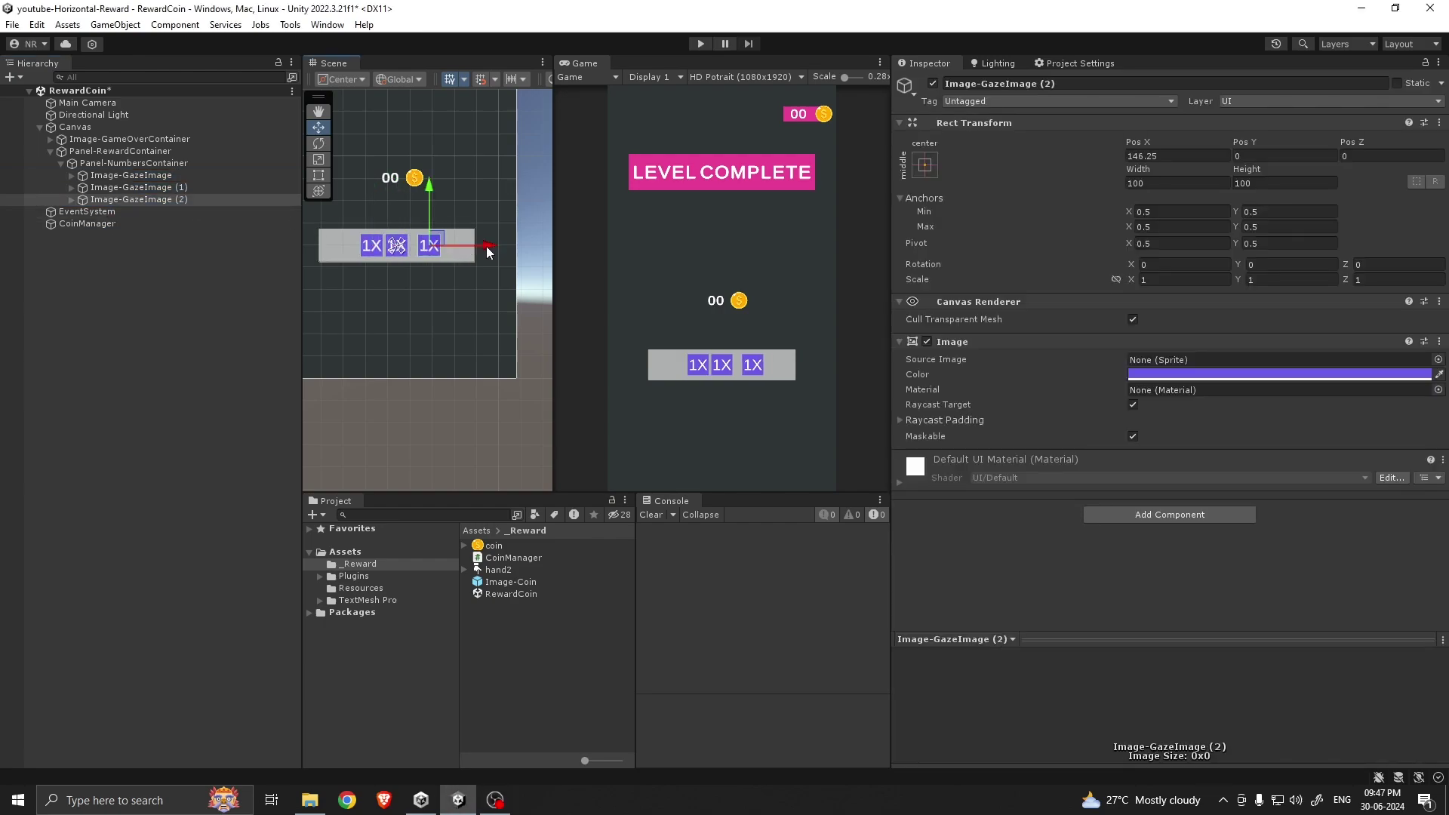
# Add a Horizontal Layout Group to Panel-NumbersContainer controlling child width and height
pyautogui.click(137, 163)
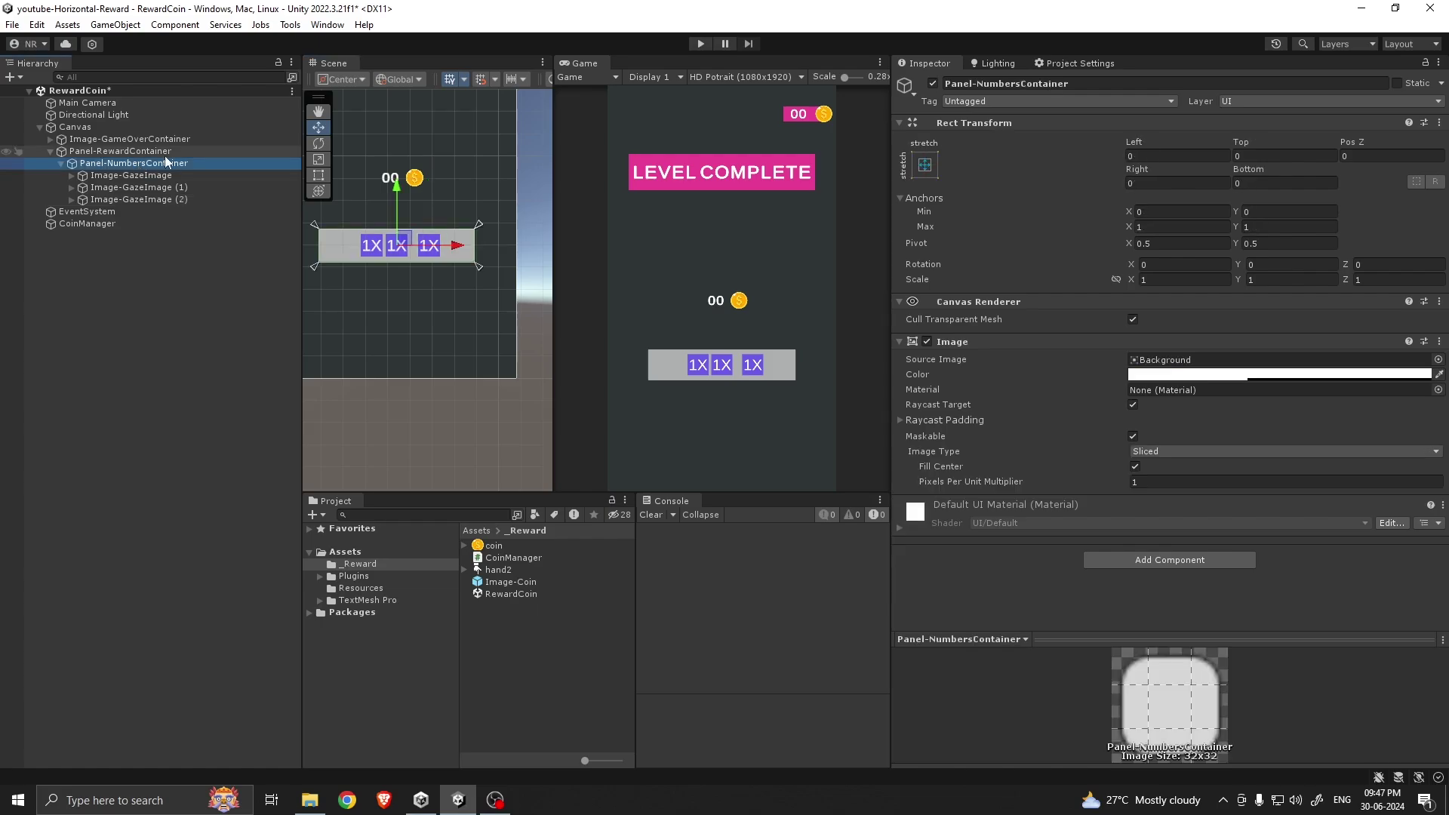
pyautogui.click(1142, 557)
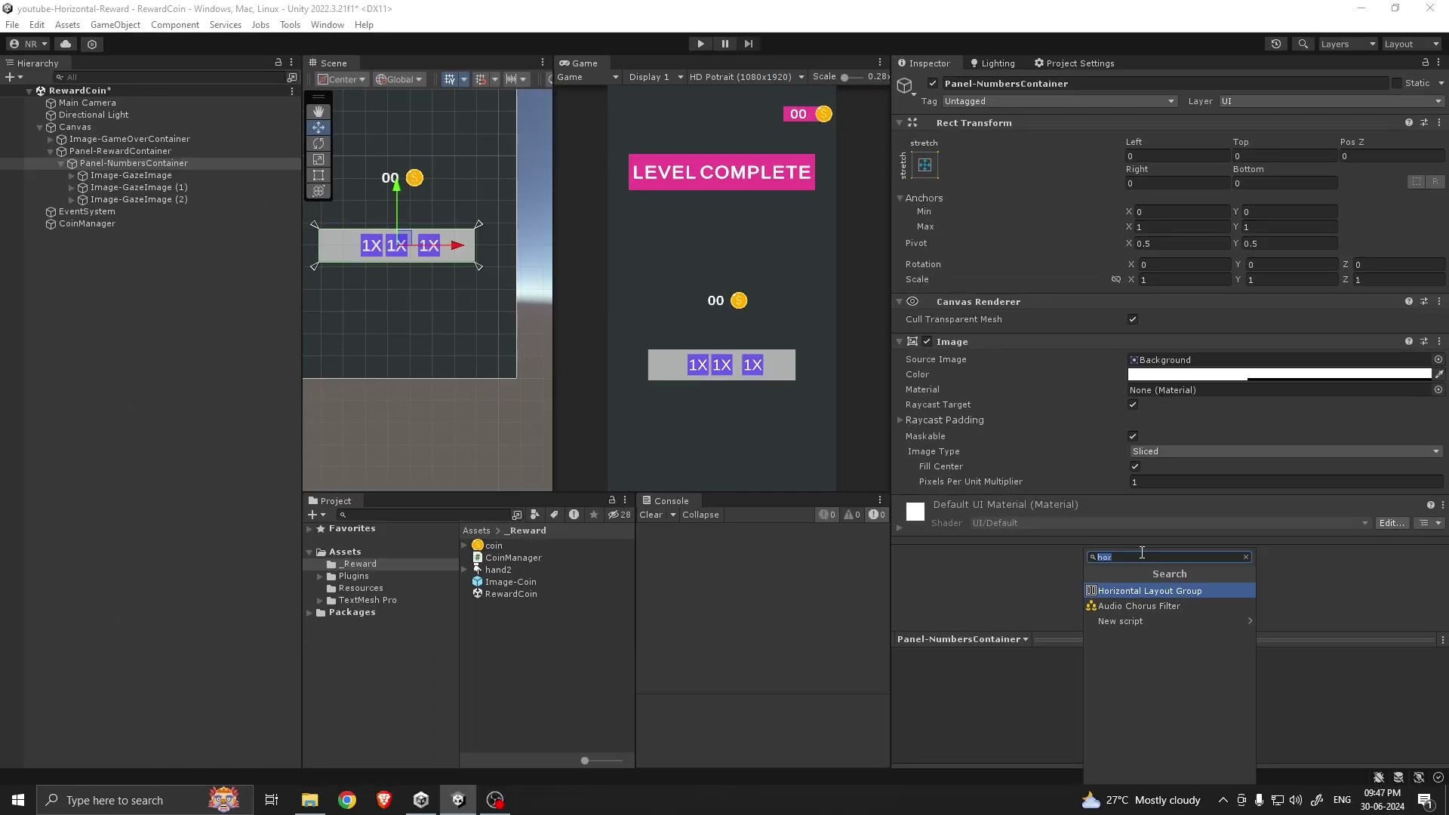
pyautogui.press('Return')
pyautogui.scroll(-3, 945, 509)
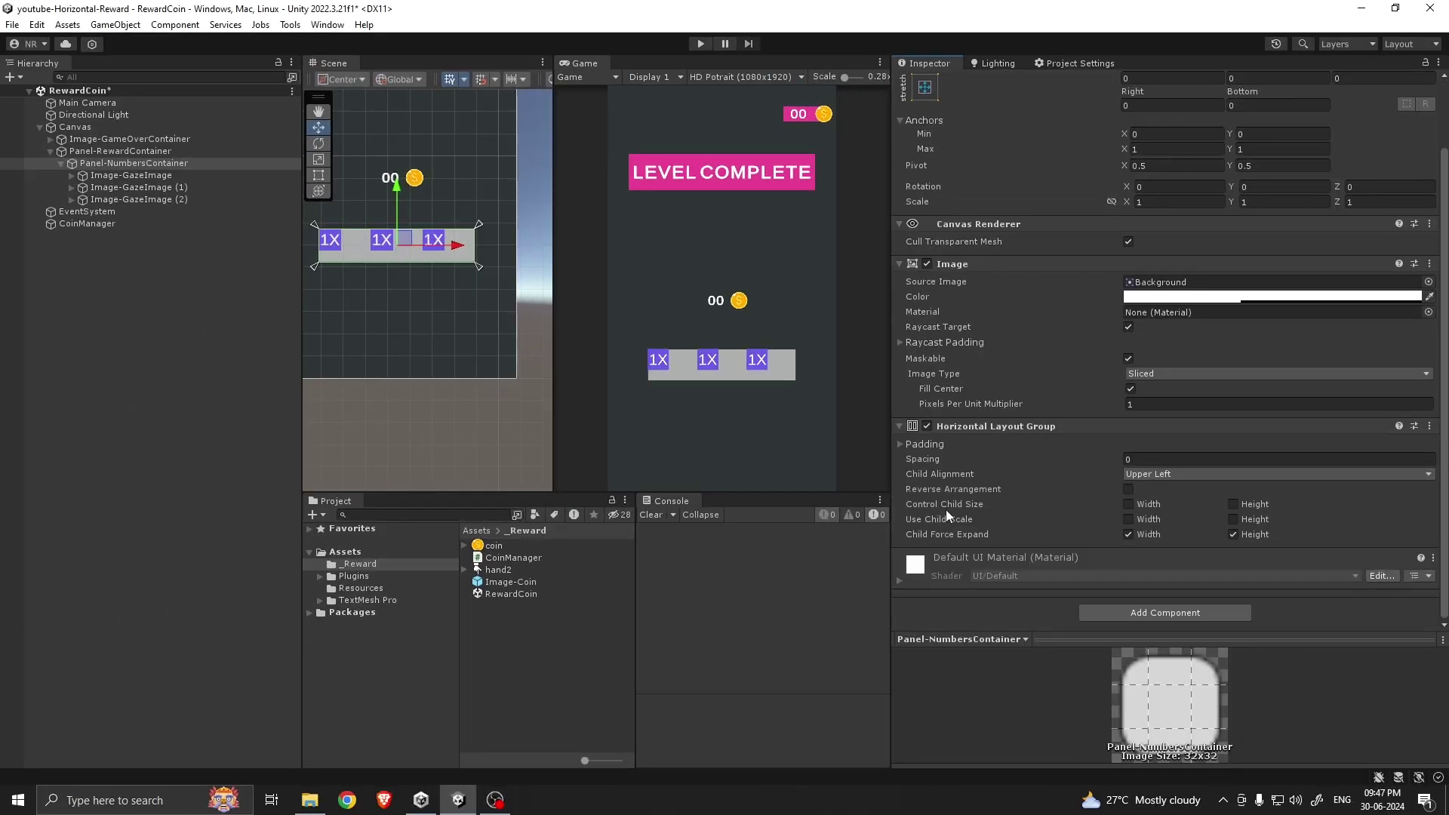
pyautogui.click(1129, 505)
pyautogui.click(1234, 504)
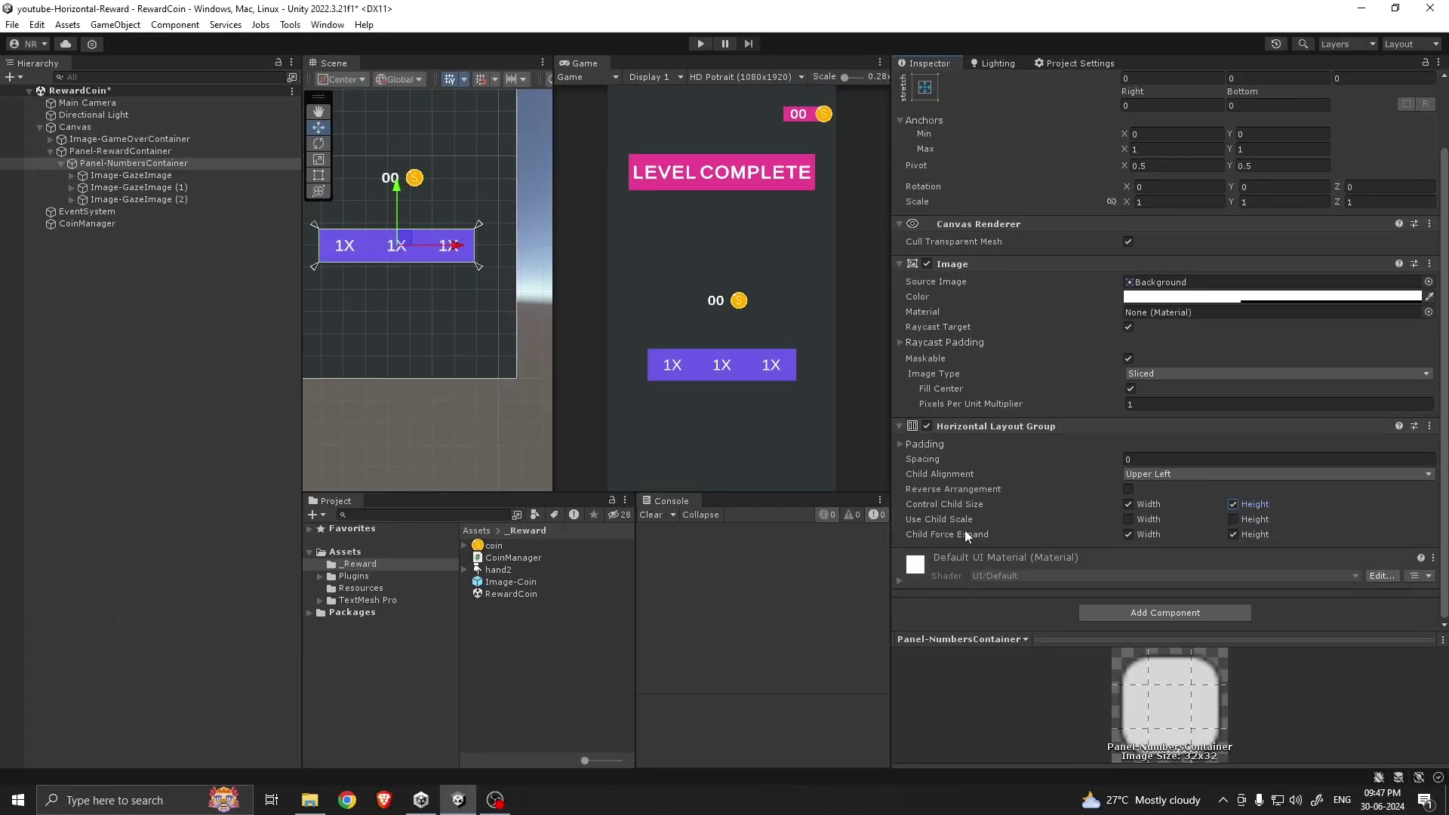
# Enlarge the scene view and select the two extra 1X copies for removal
pyautogui.moveTo(707, 496); pyautogui.dragTo(707, 559)
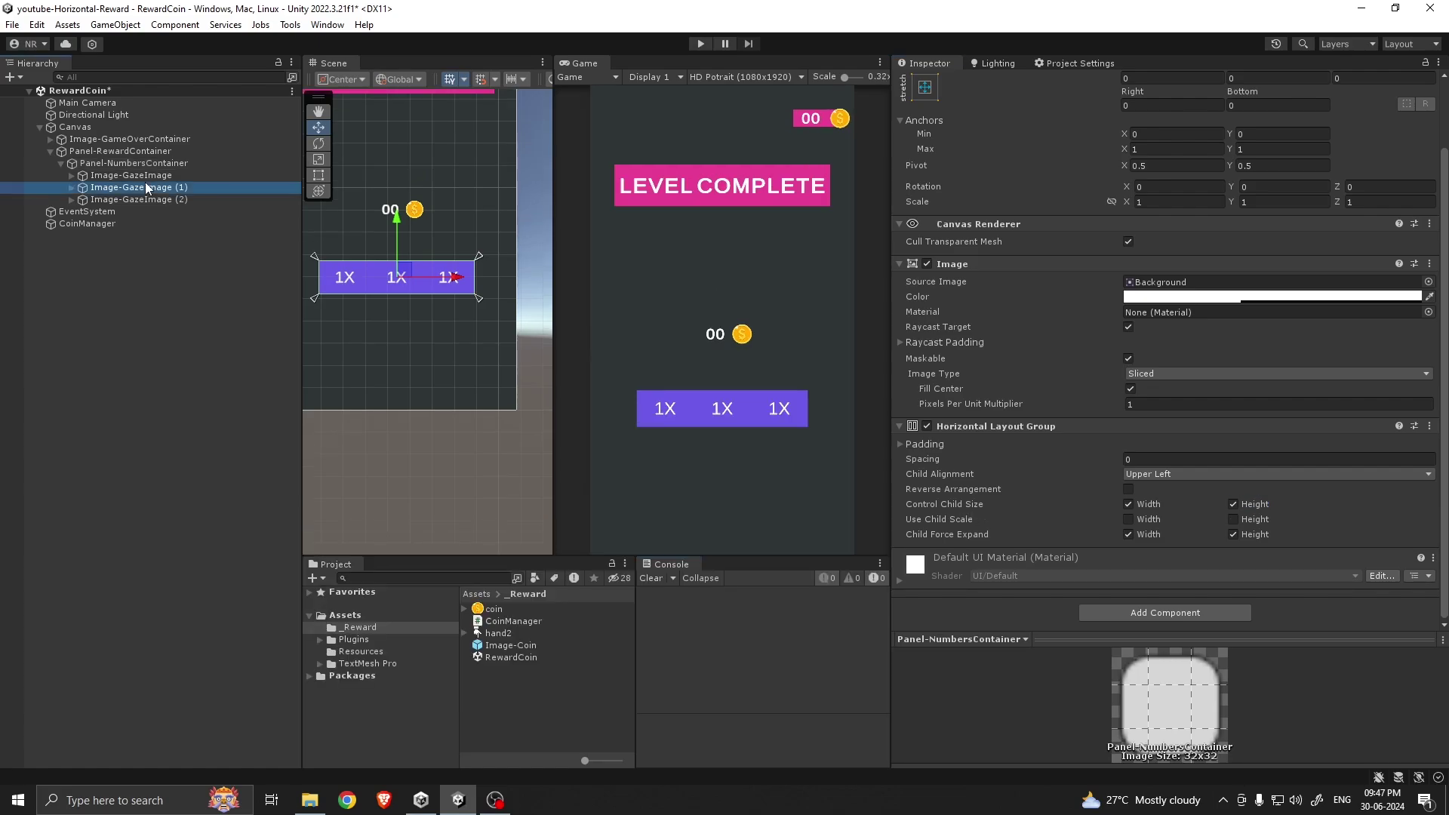
pyautogui.click(147, 184)
pyautogui.click(159, 199)
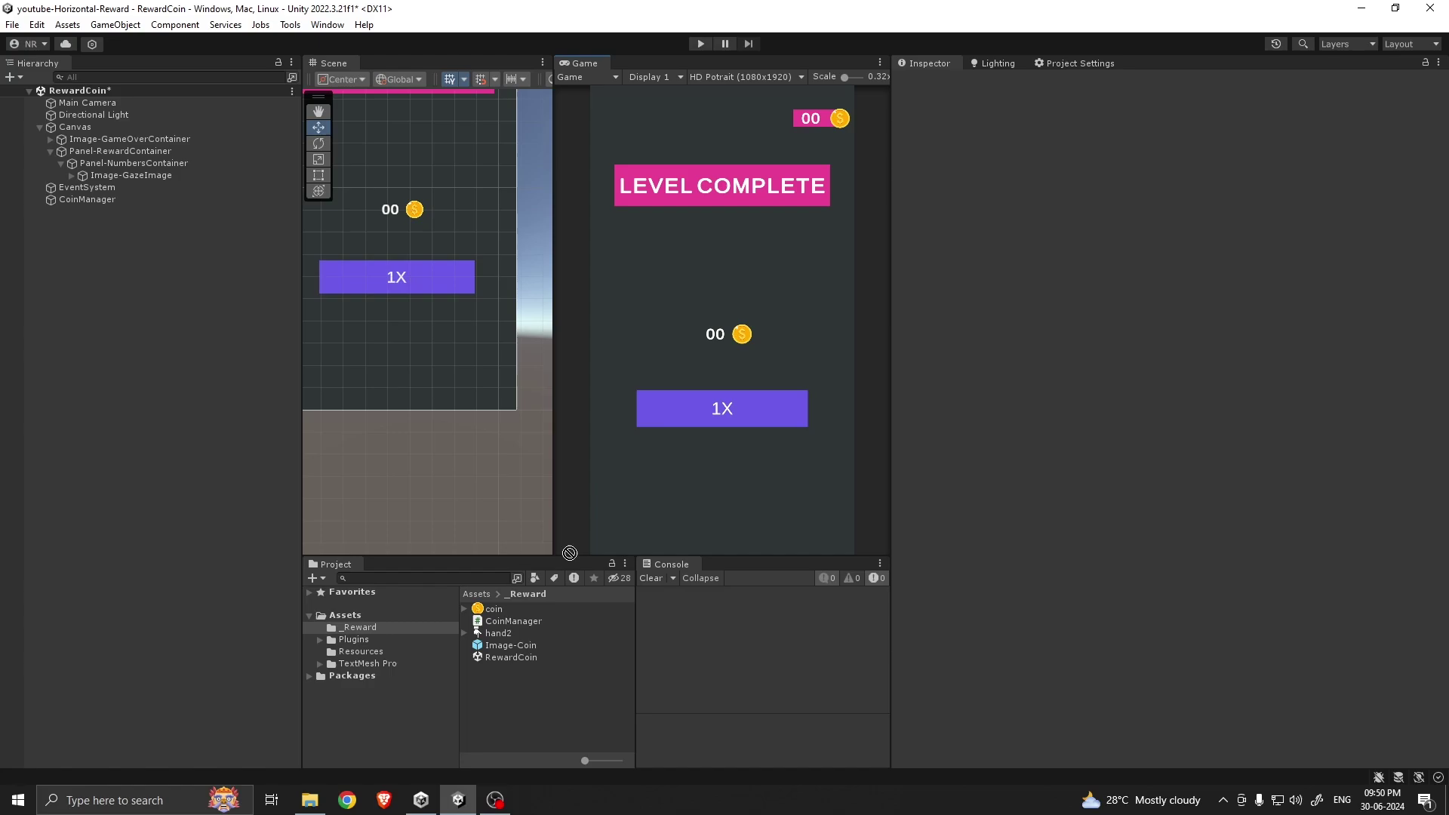
# Make Image-GazeImage a prefab in _Reward and duplicate it into six 1X boxes
pyautogui.moveTo(570, 553); pyautogui.dragTo(514, 680)
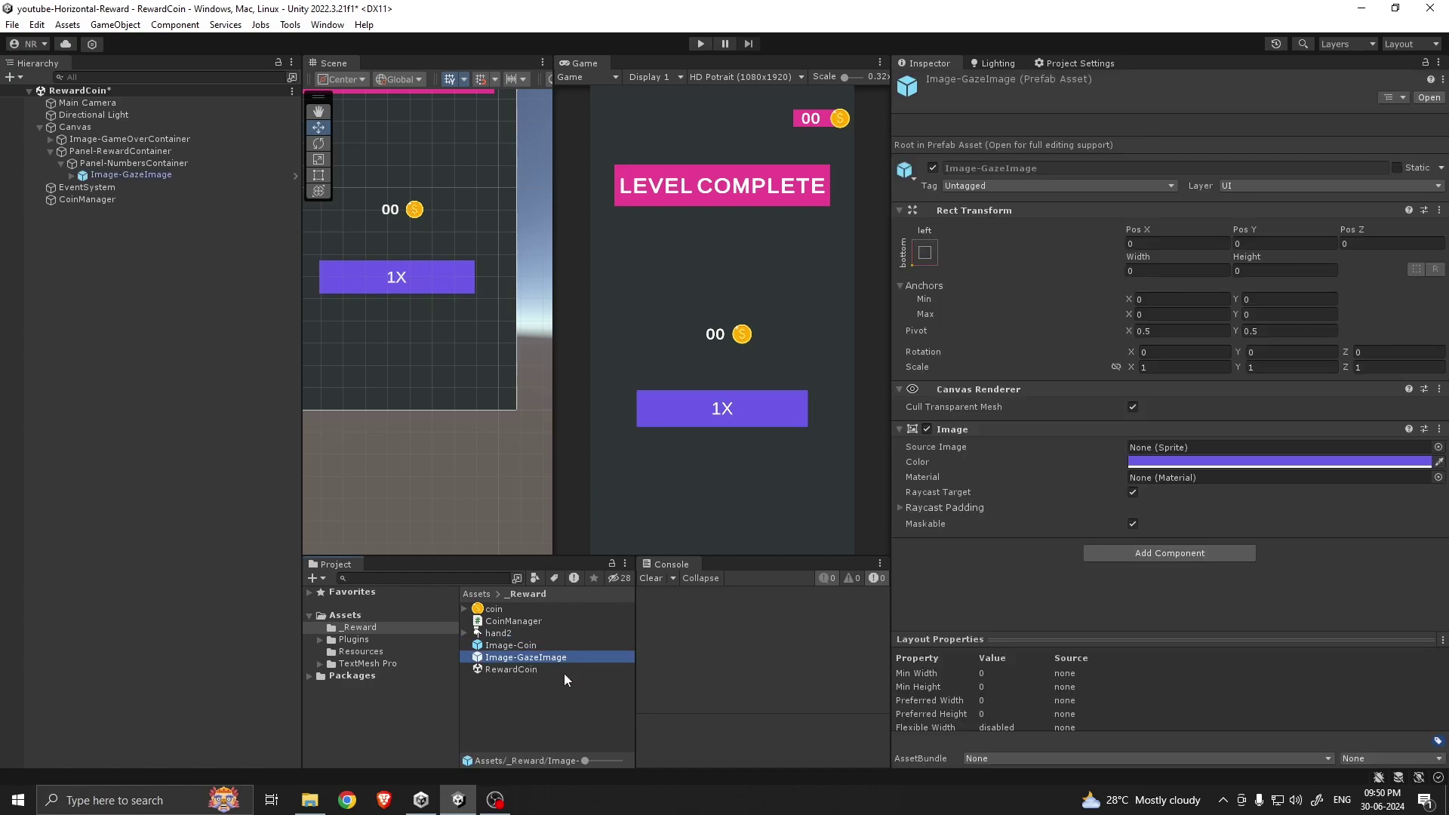
pyautogui.click(127, 176)
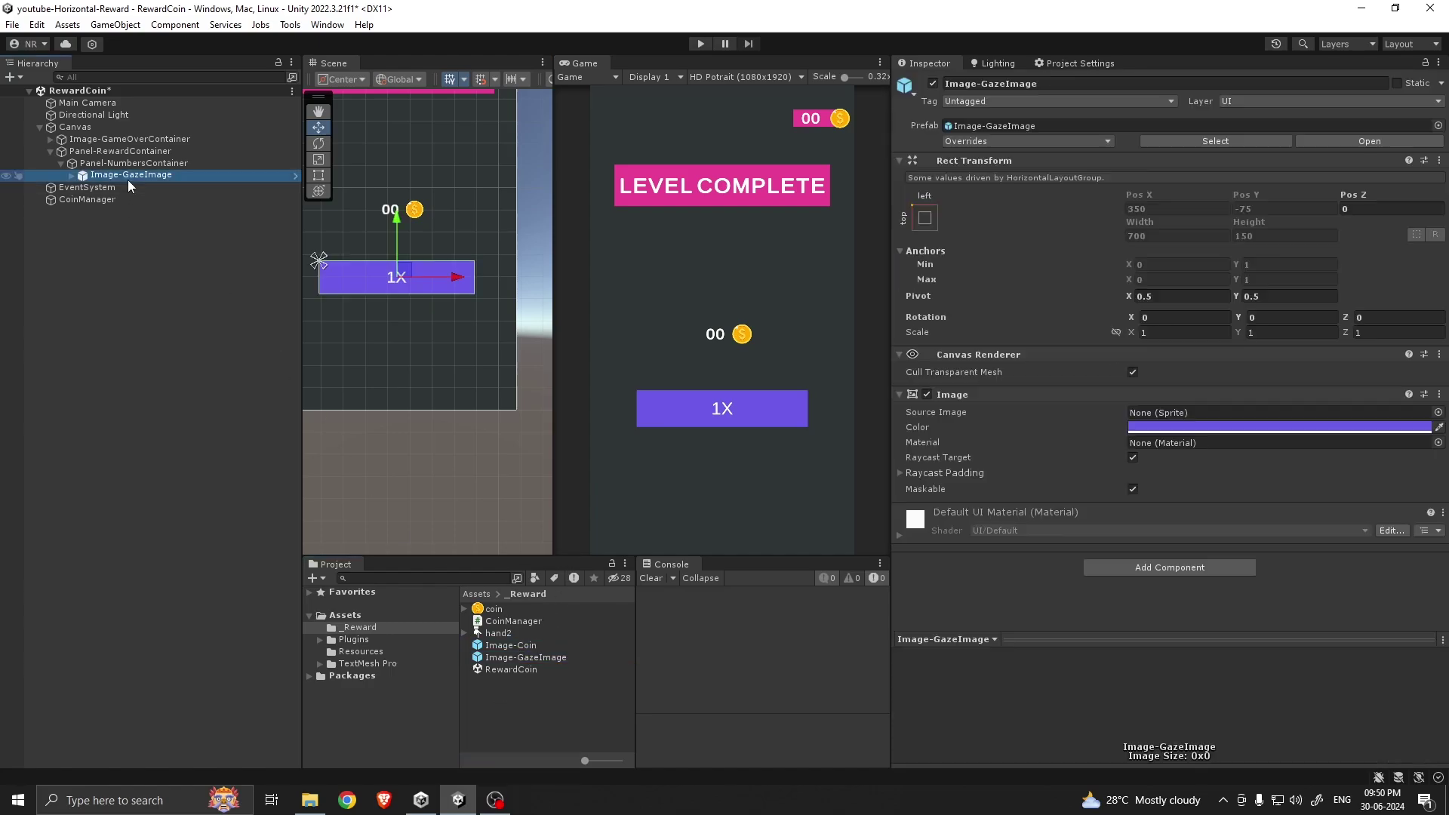
pyautogui.hotkey('ctrl', 'd')
pyautogui.hotkey('ctrl', 'd')
pyautogui.hotkey('ctrl', 'd')
pyautogui.hotkey('ctrl', 'd')
pyautogui.hotkey('ctrl', 'd')
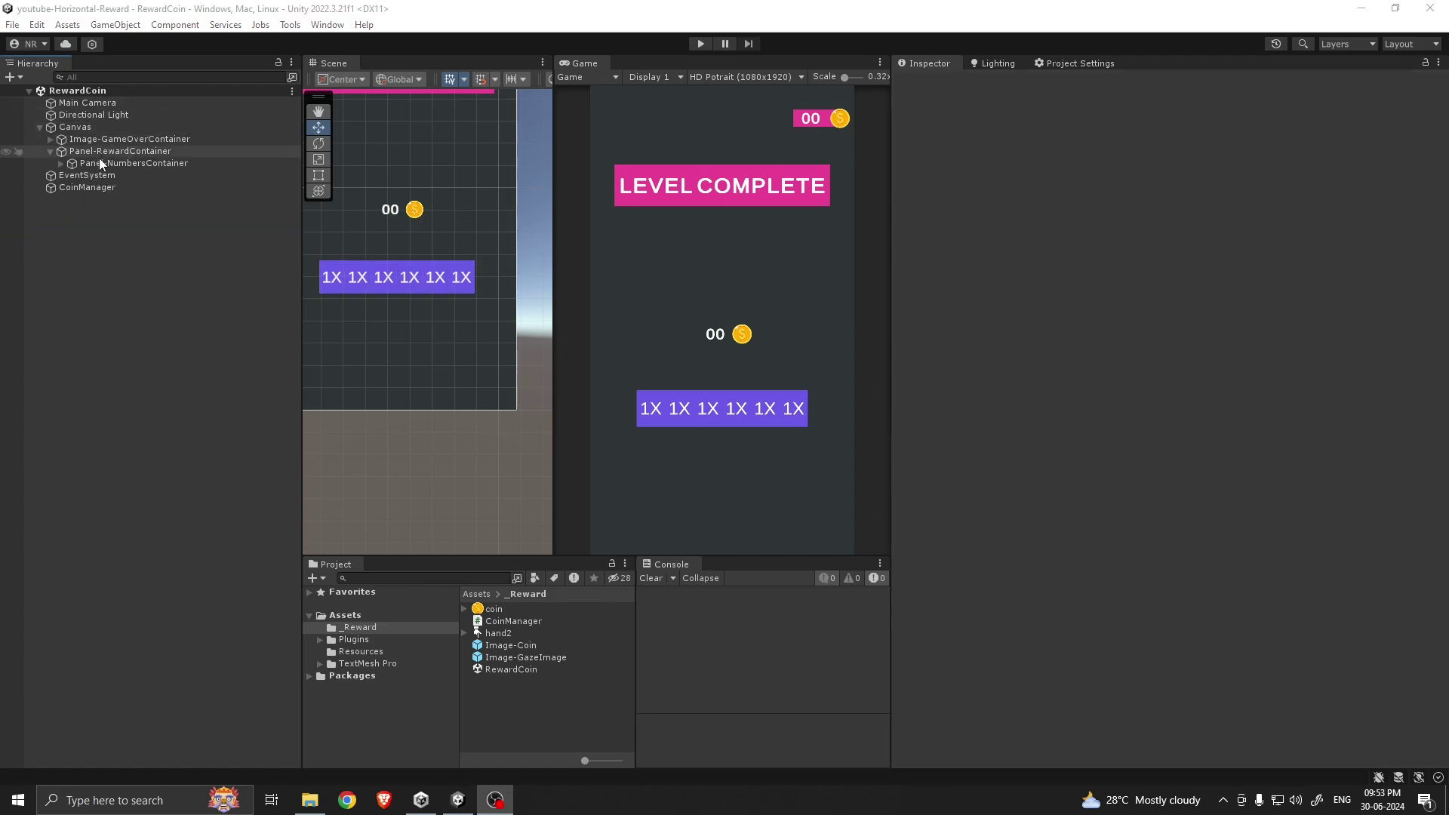
# Add a Slider inside Panel-RewardContainer, stretched to fill the panel
pyautogui.rightClick(114, 152)
pyautogui.moveTo(151, 510)
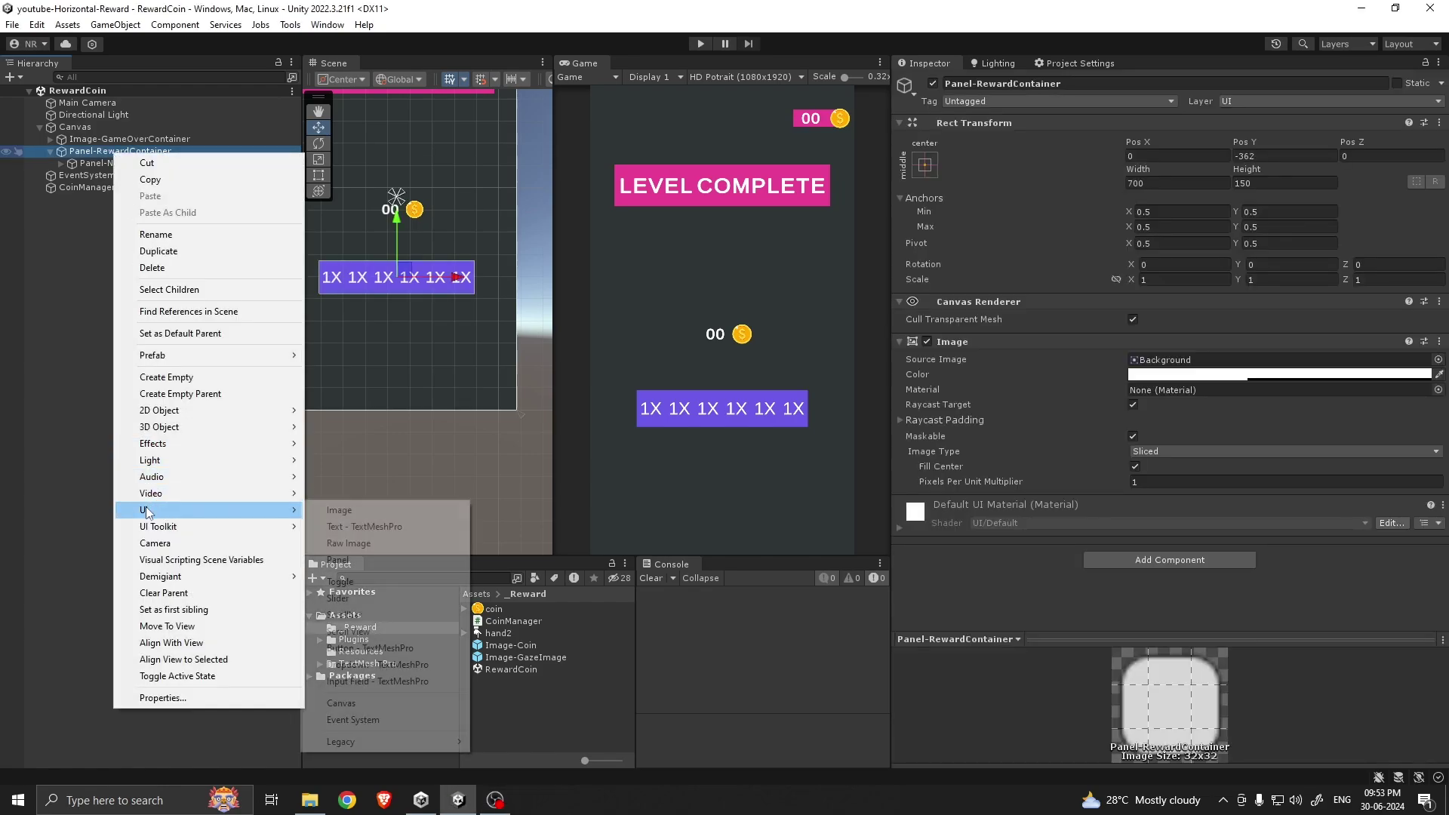
pyautogui.click(350, 596)
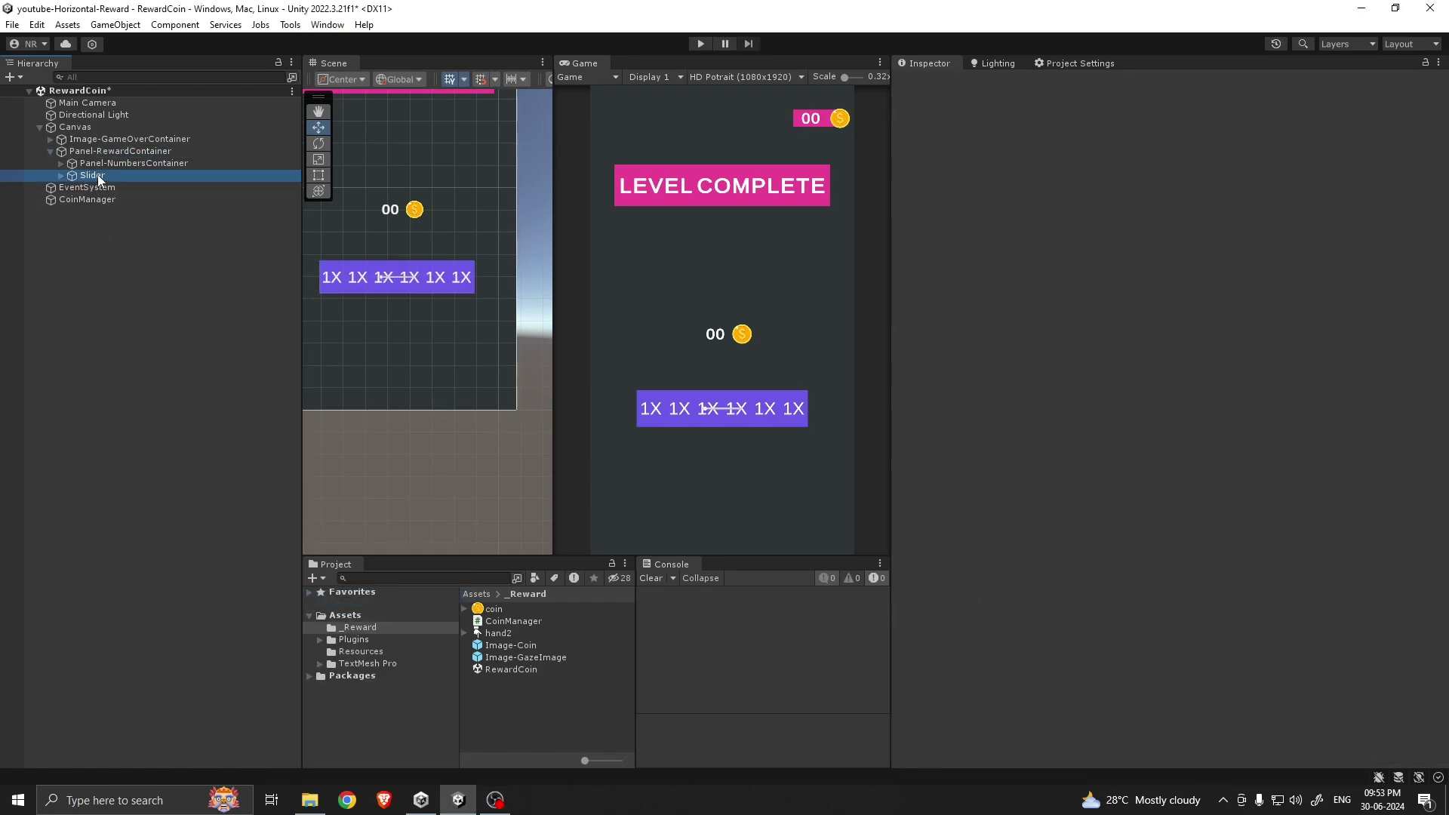
pyautogui.click(925, 166)
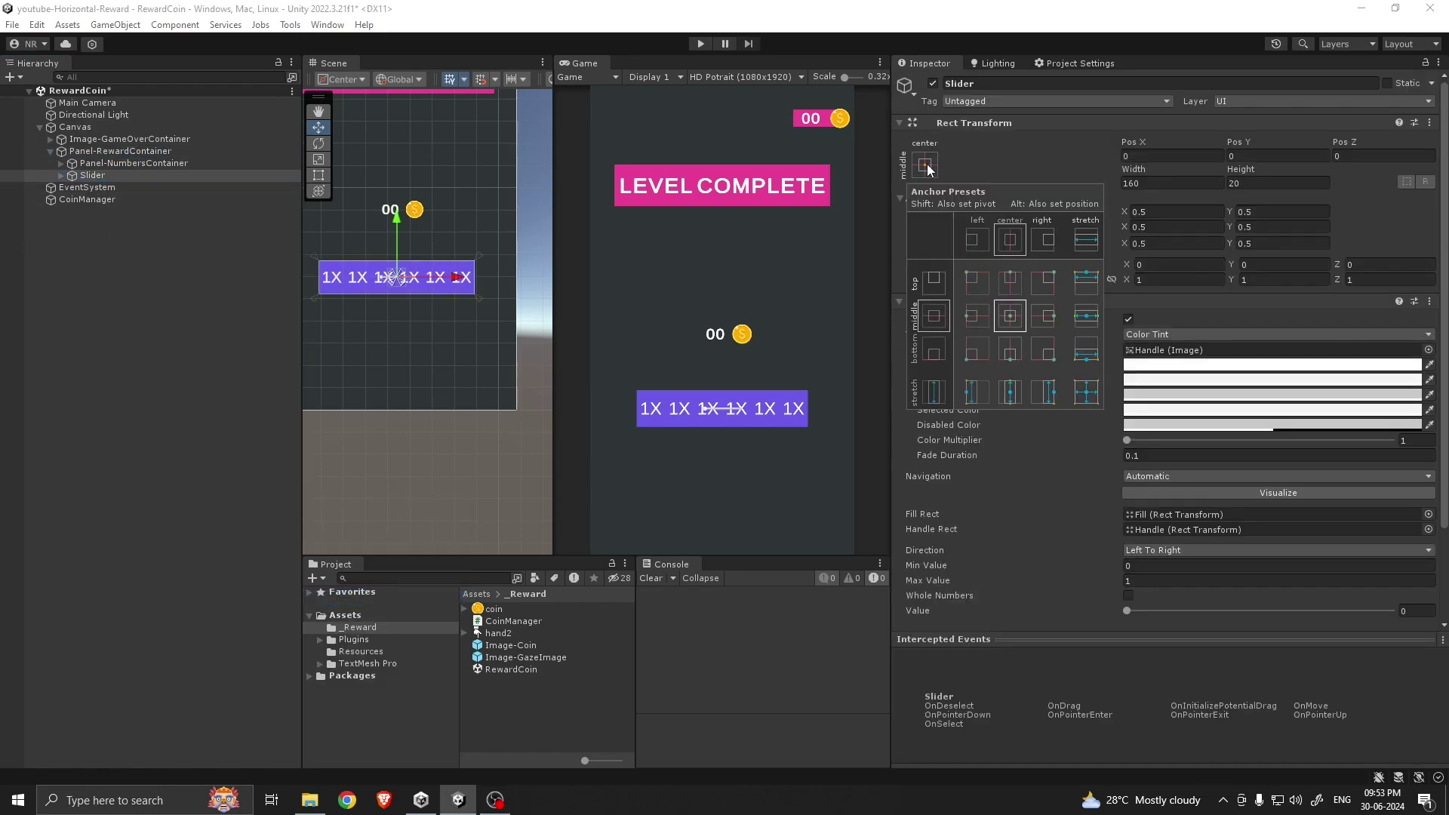
pyautogui.keyDown('alt'); pyautogui.click(1087, 392); pyautogui.keyUp('alt')
# Delete the slider's Background and Fill Area
pyautogui.click(61, 175)
pyautogui.click(110, 186)
pyautogui.press('Delete')
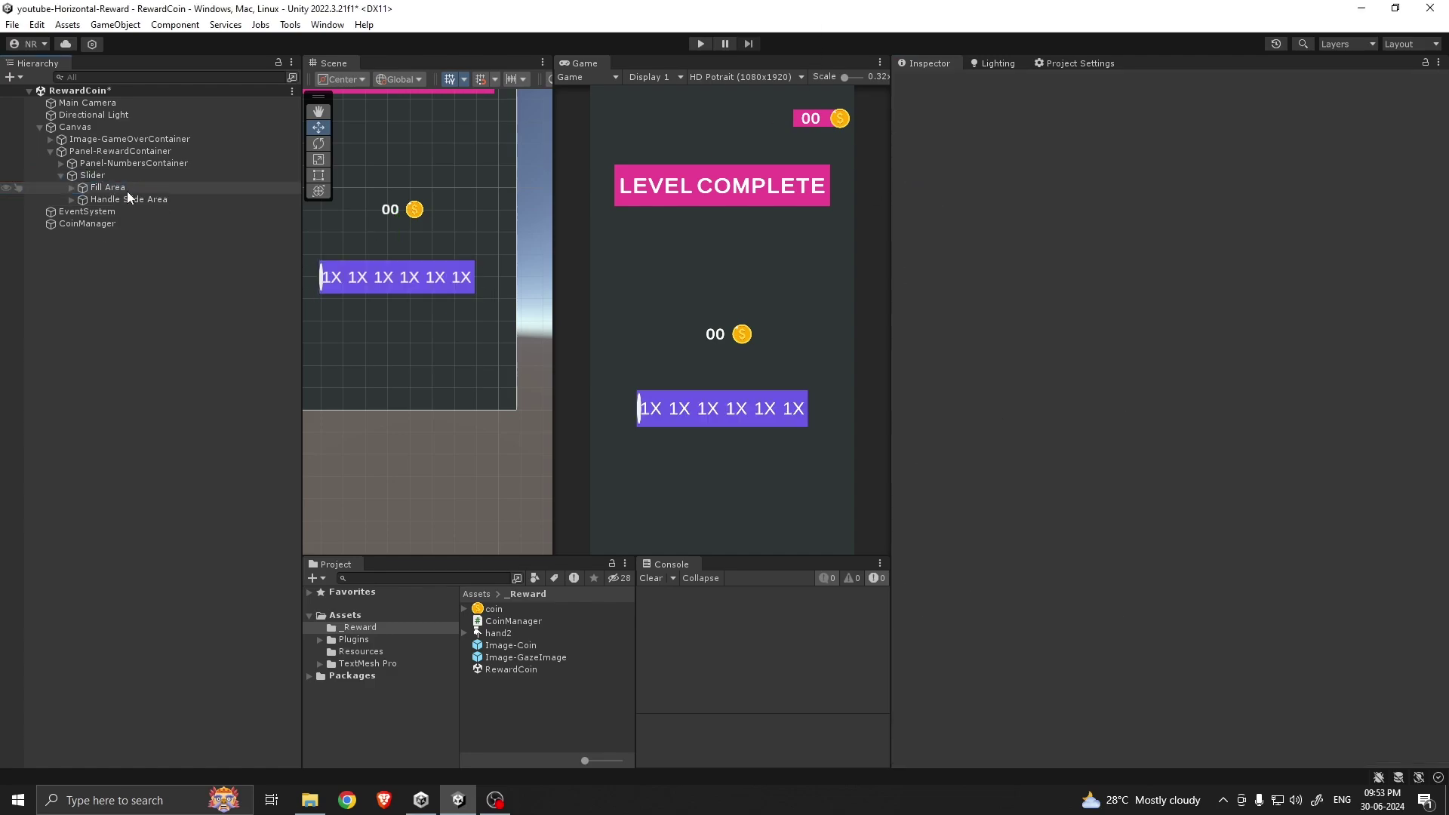
pyautogui.click(121, 187)
pyautogui.press('Delete')
# Move the Handle directly under the Slider, delete Handle Slide Area, and save
pyautogui.click(72, 187)
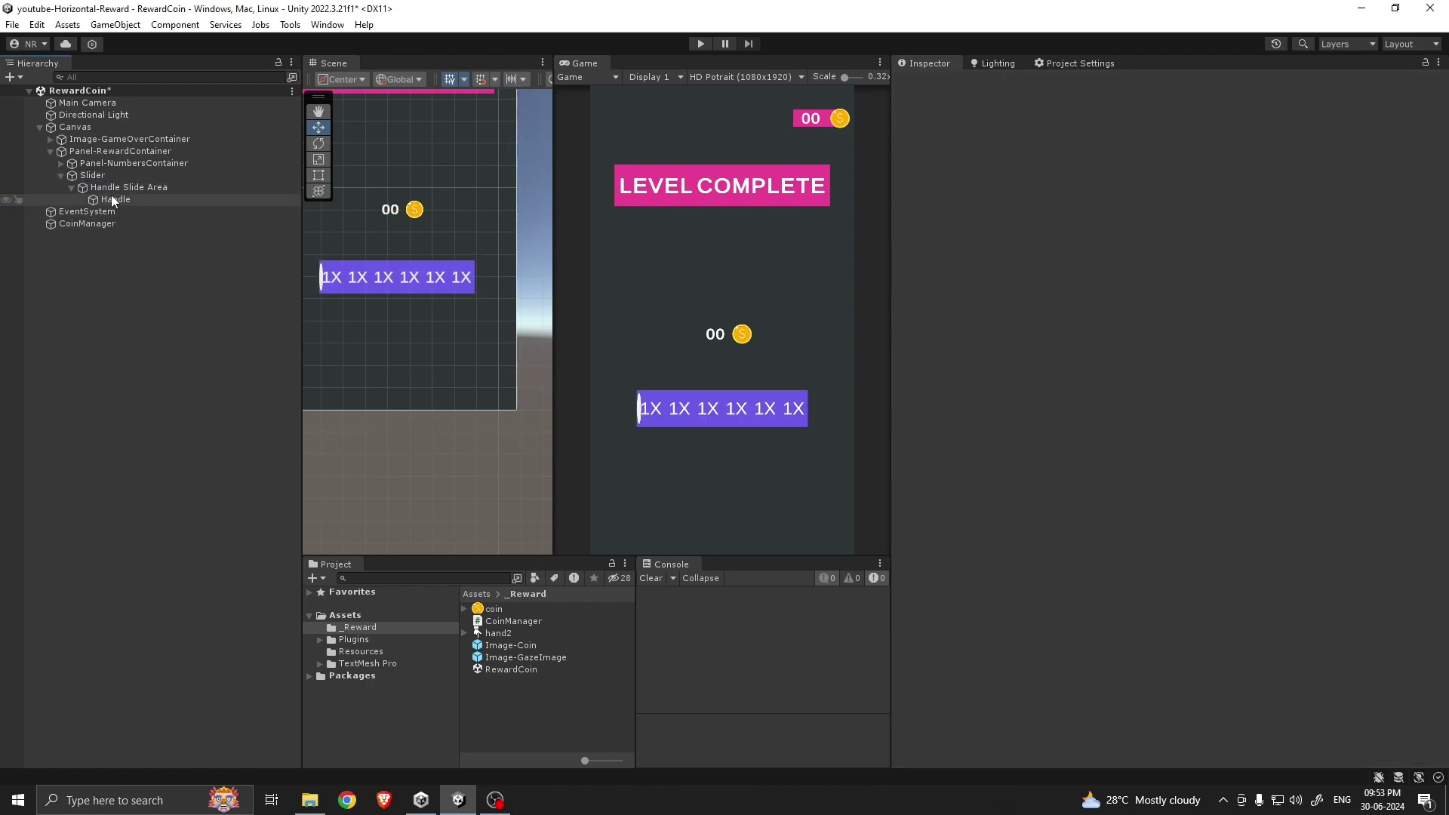
pyautogui.moveTo(111, 195); pyautogui.dragTo(113, 183)
pyautogui.click(124, 198)
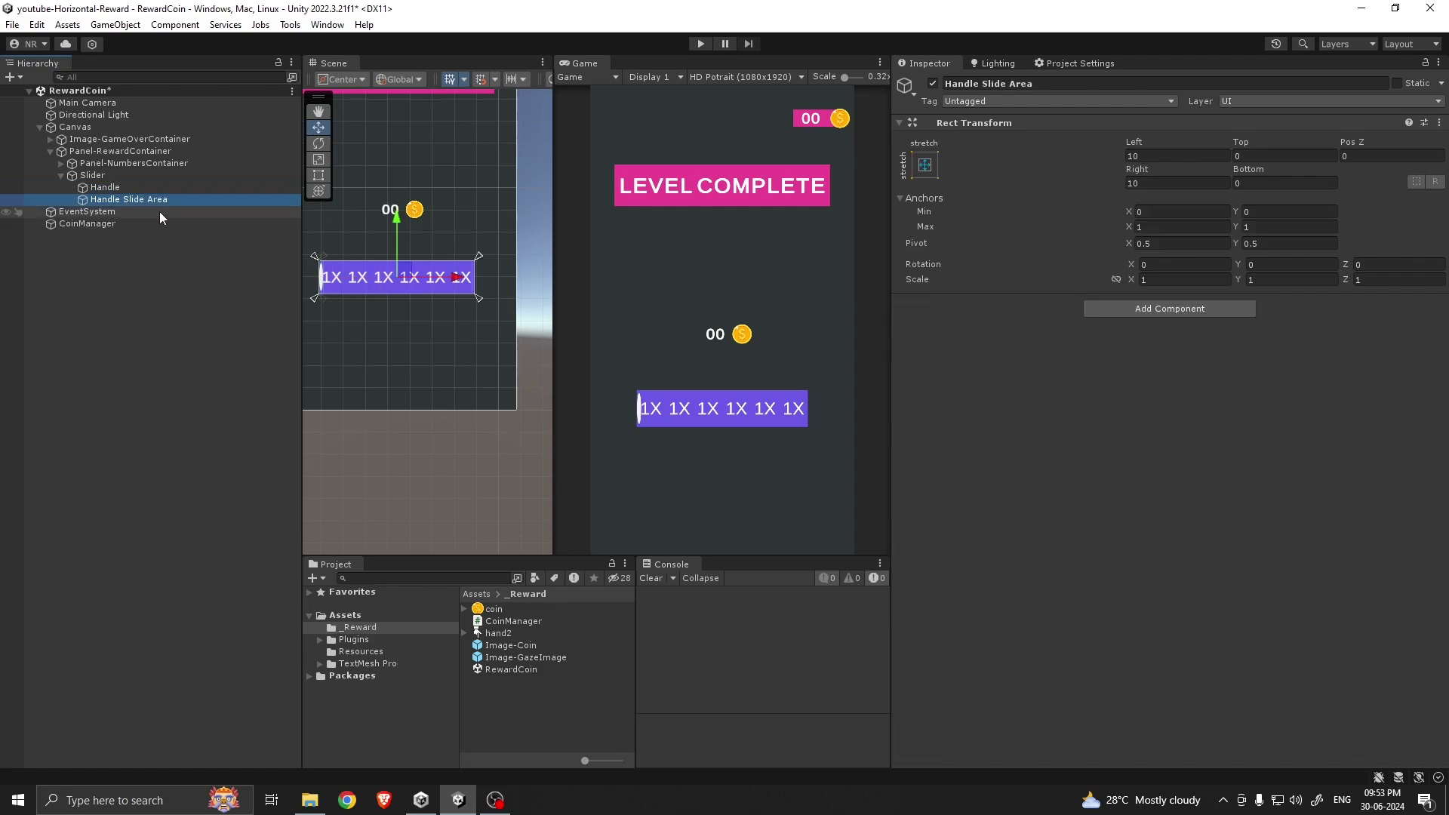
pyautogui.press('Delete')
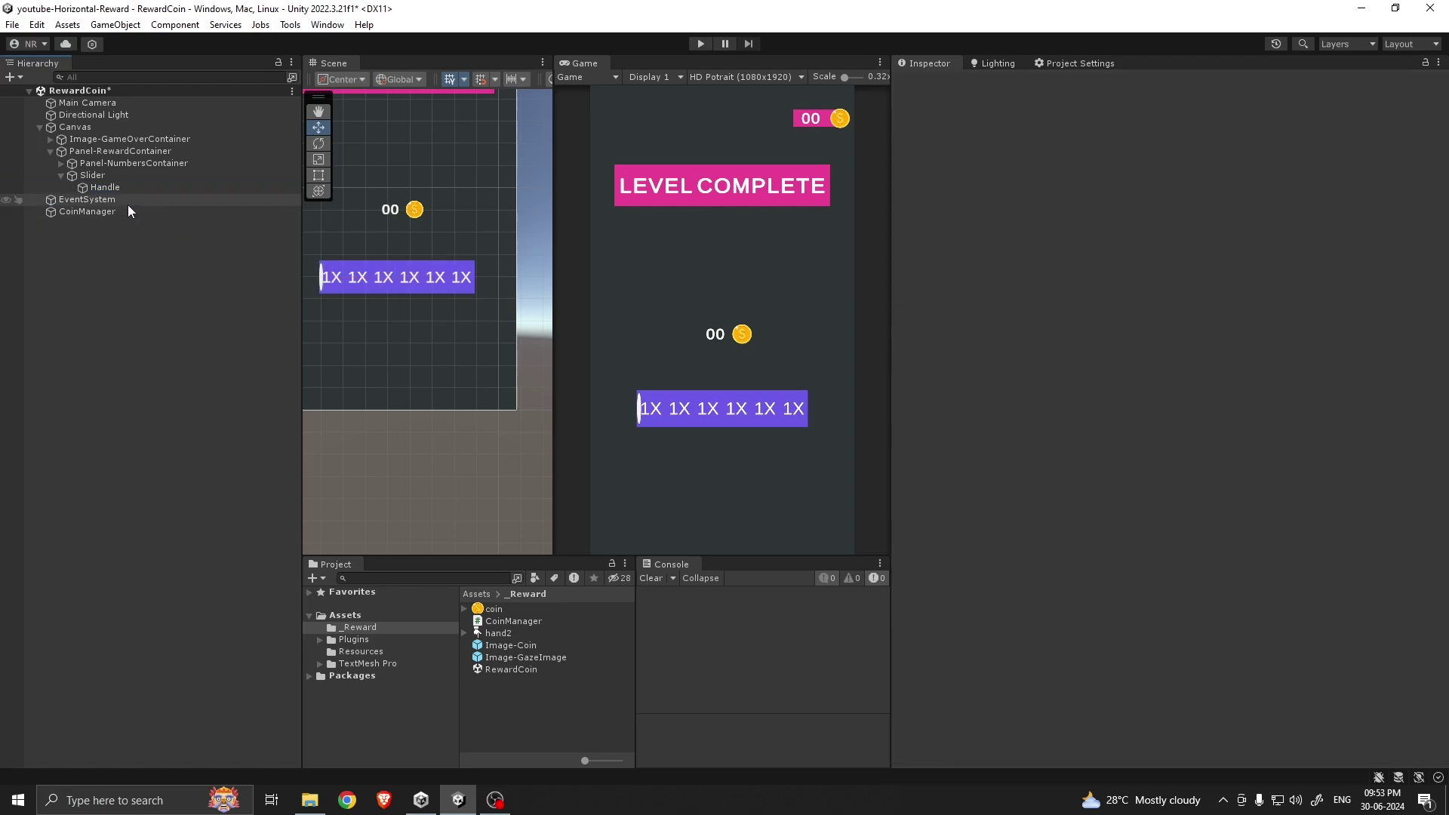
pyautogui.hotkey('ctrl', 's')
# Play the game and drag the slider handle across the 1X boxes
pyautogui.click(92, 175)
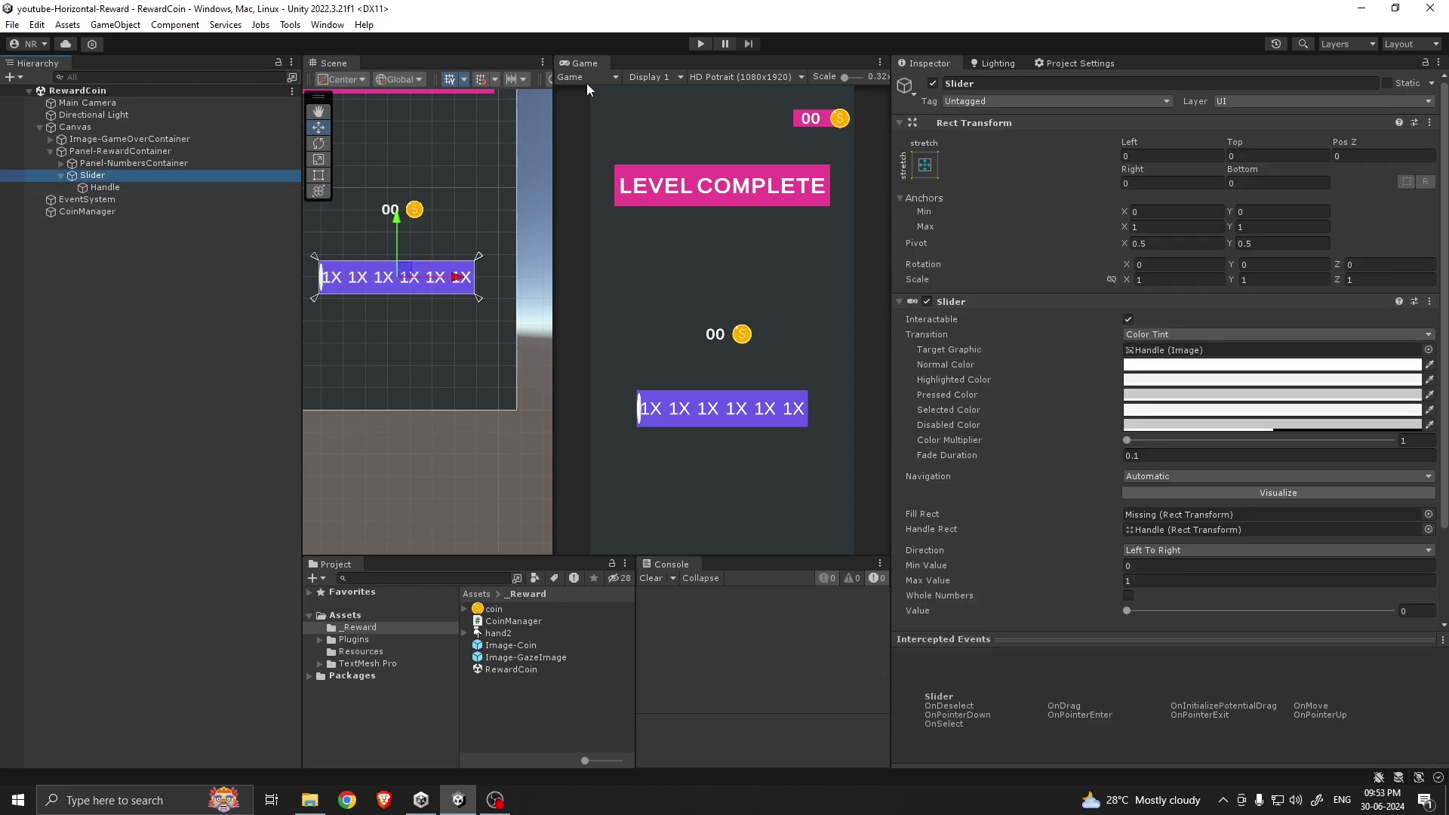
pyautogui.click(700, 44)
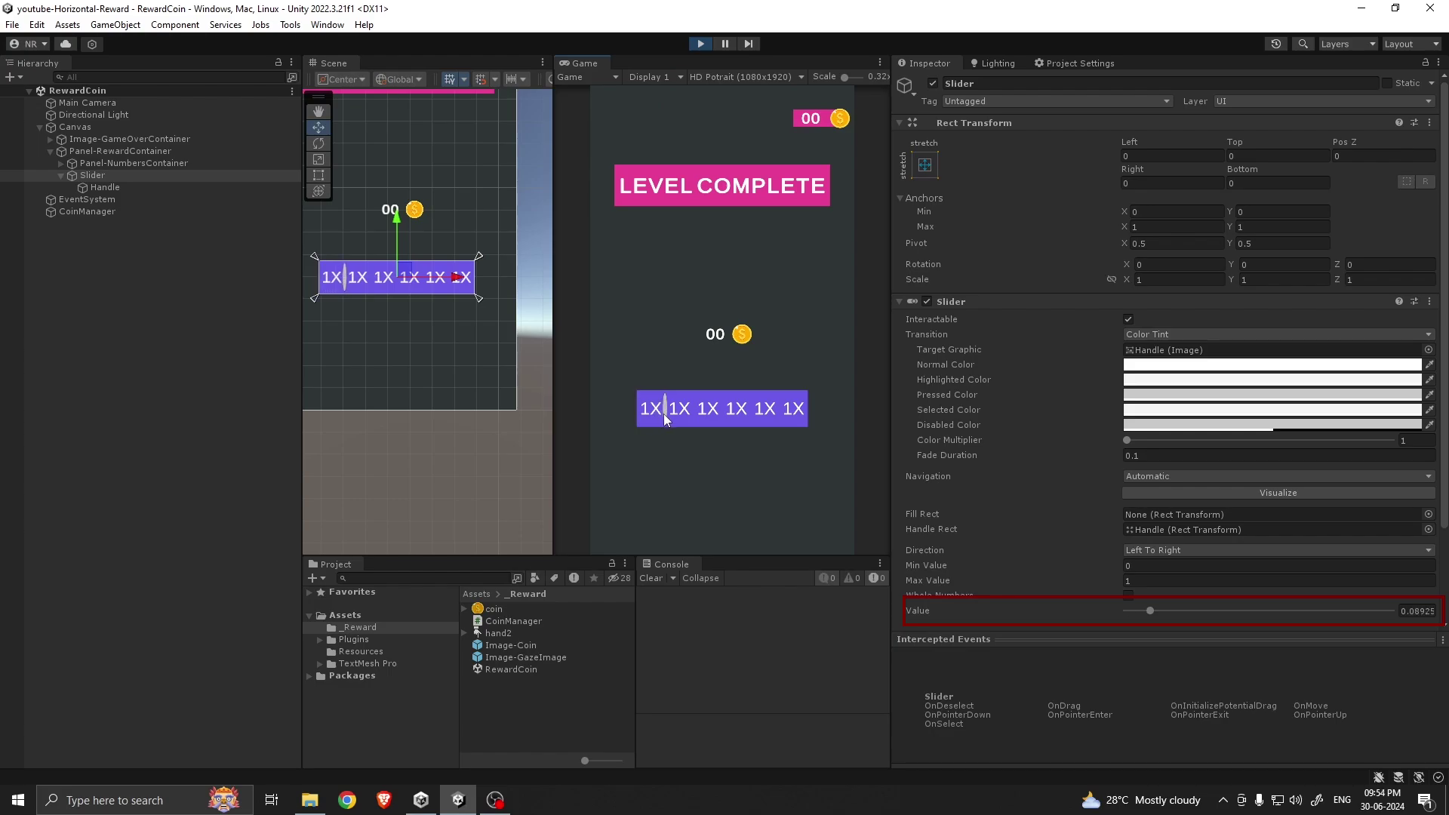
pyautogui.moveTo(664, 419); pyautogui.dragTo(631, 419)
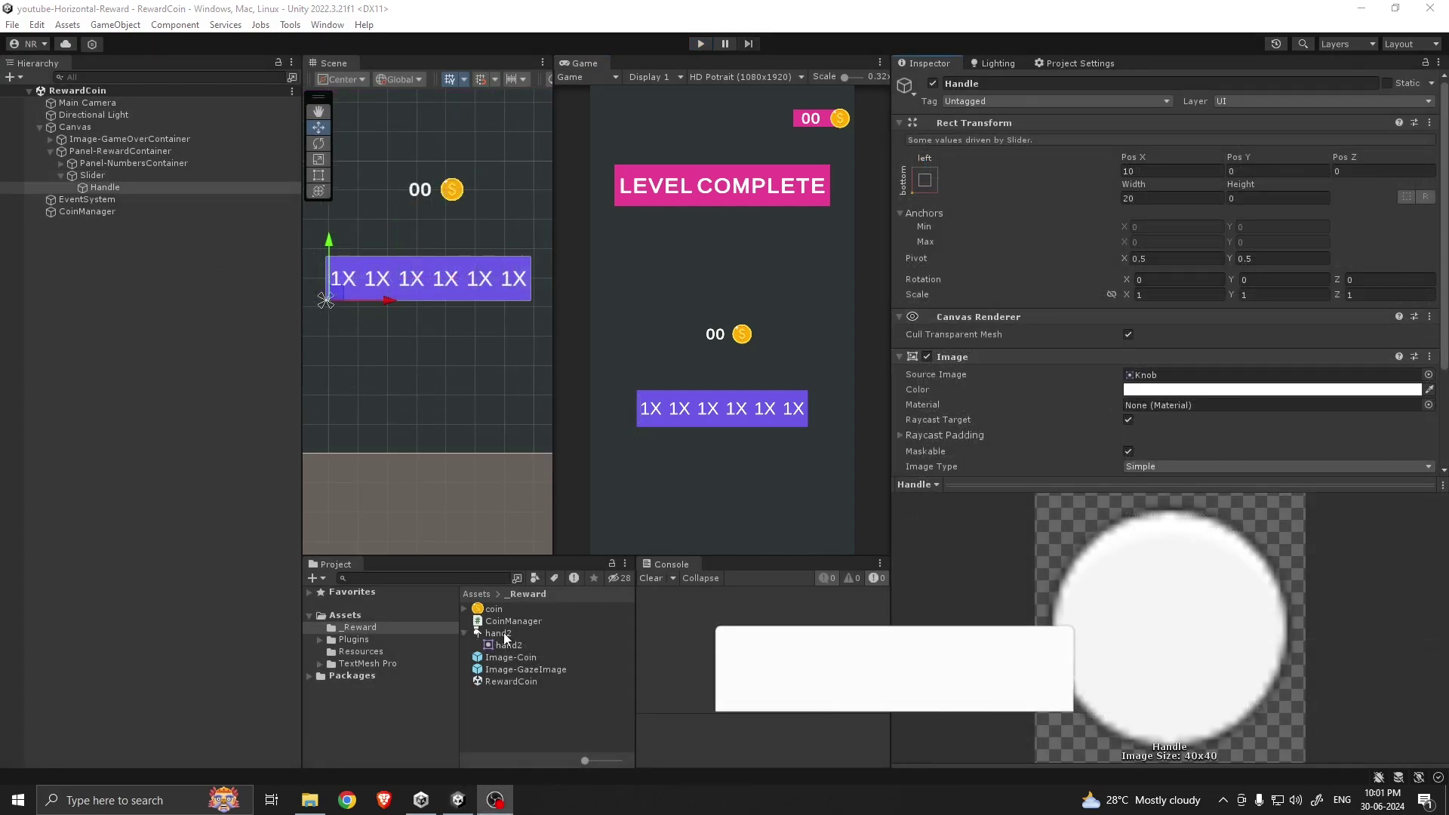
# Give the Handle the hand2 sprite with Preserve Aspect, sized 100 by 100
pyautogui.scroll(-3, 1124, 383)
pyautogui.moveTo(1183, 248); pyautogui.dragTo(1183, 248)
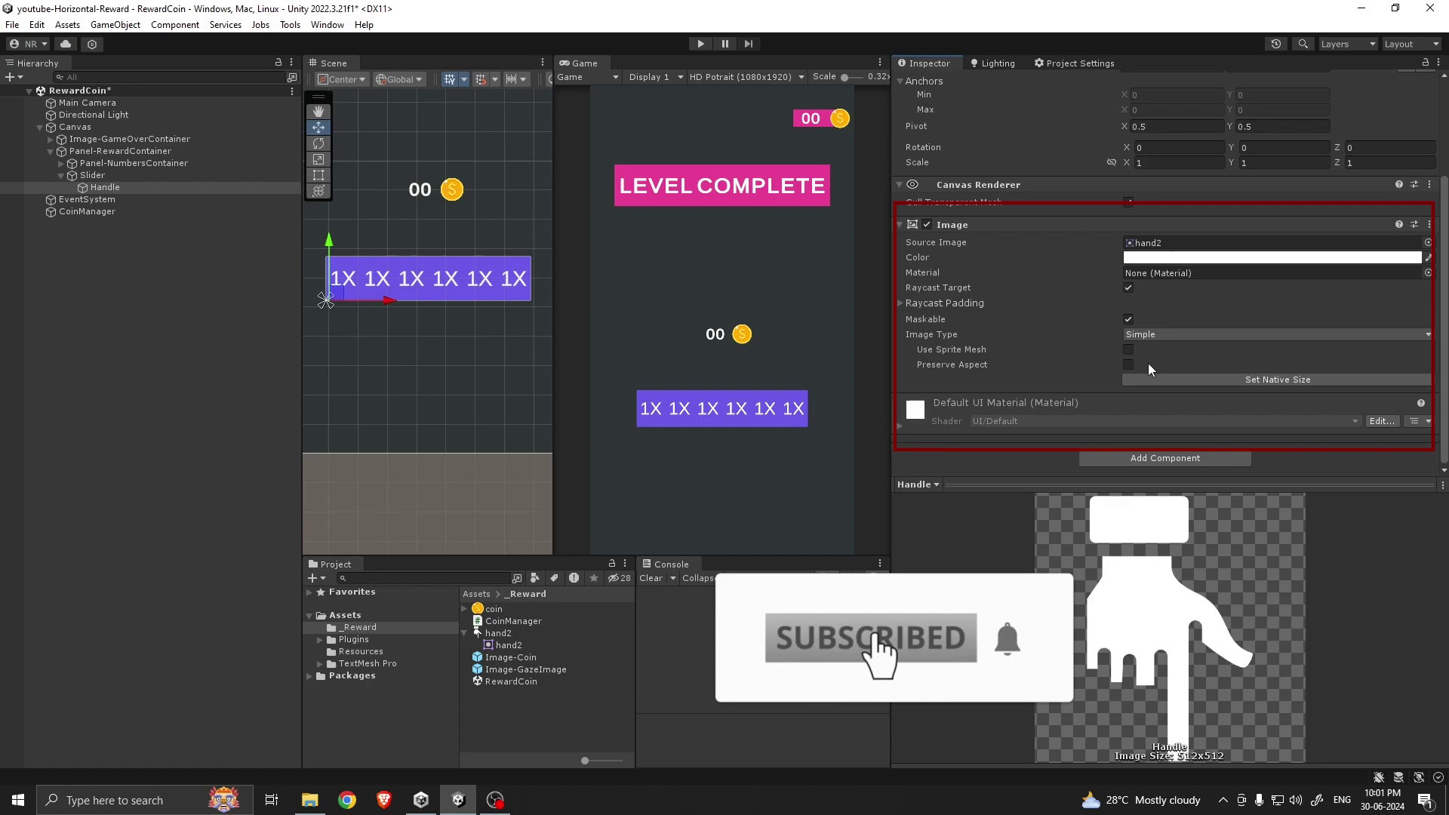
pyautogui.click(1128, 364)
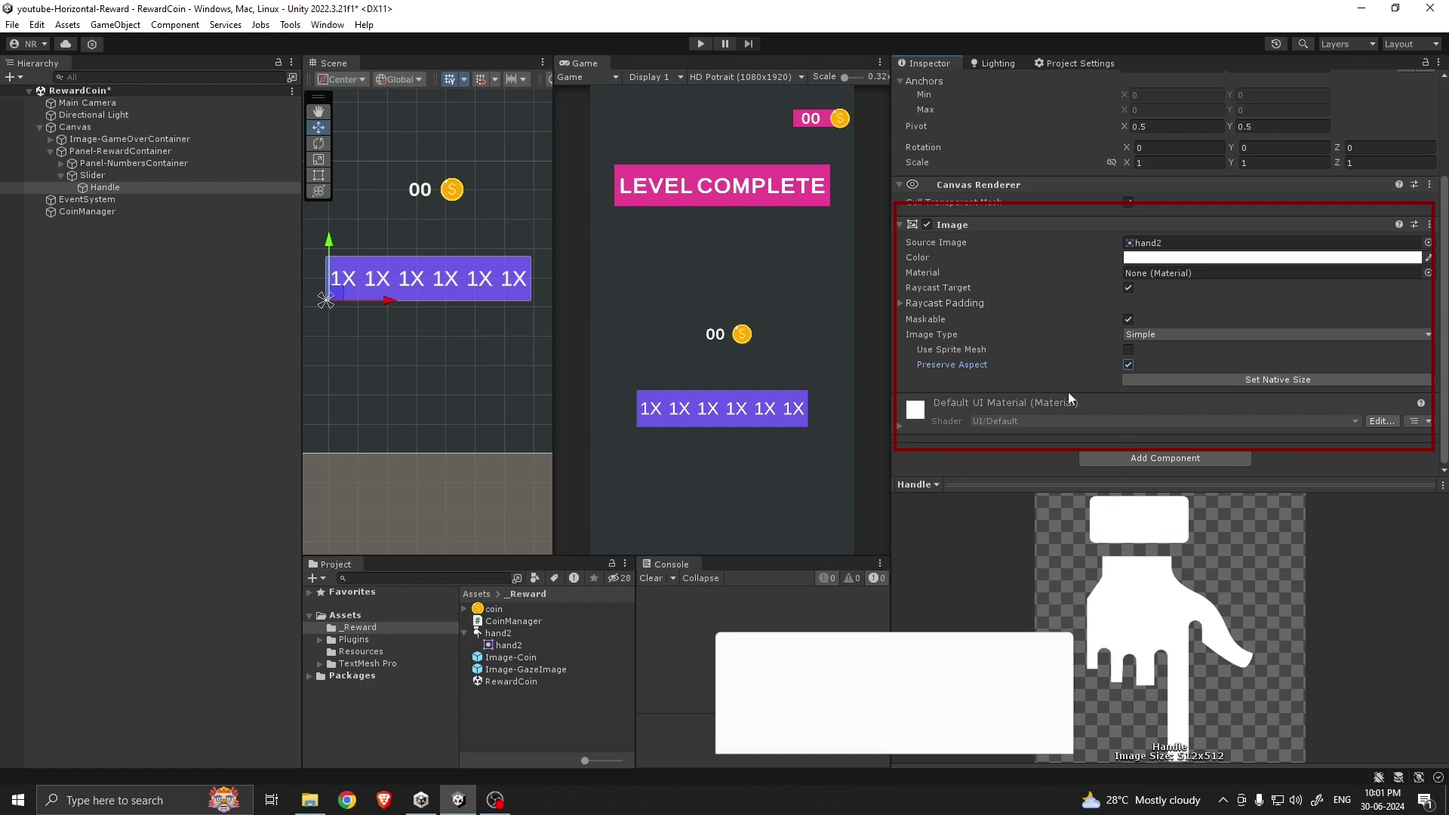
pyautogui.scroll(4, 1068, 392)
pyautogui.doubleClick(1144, 202)
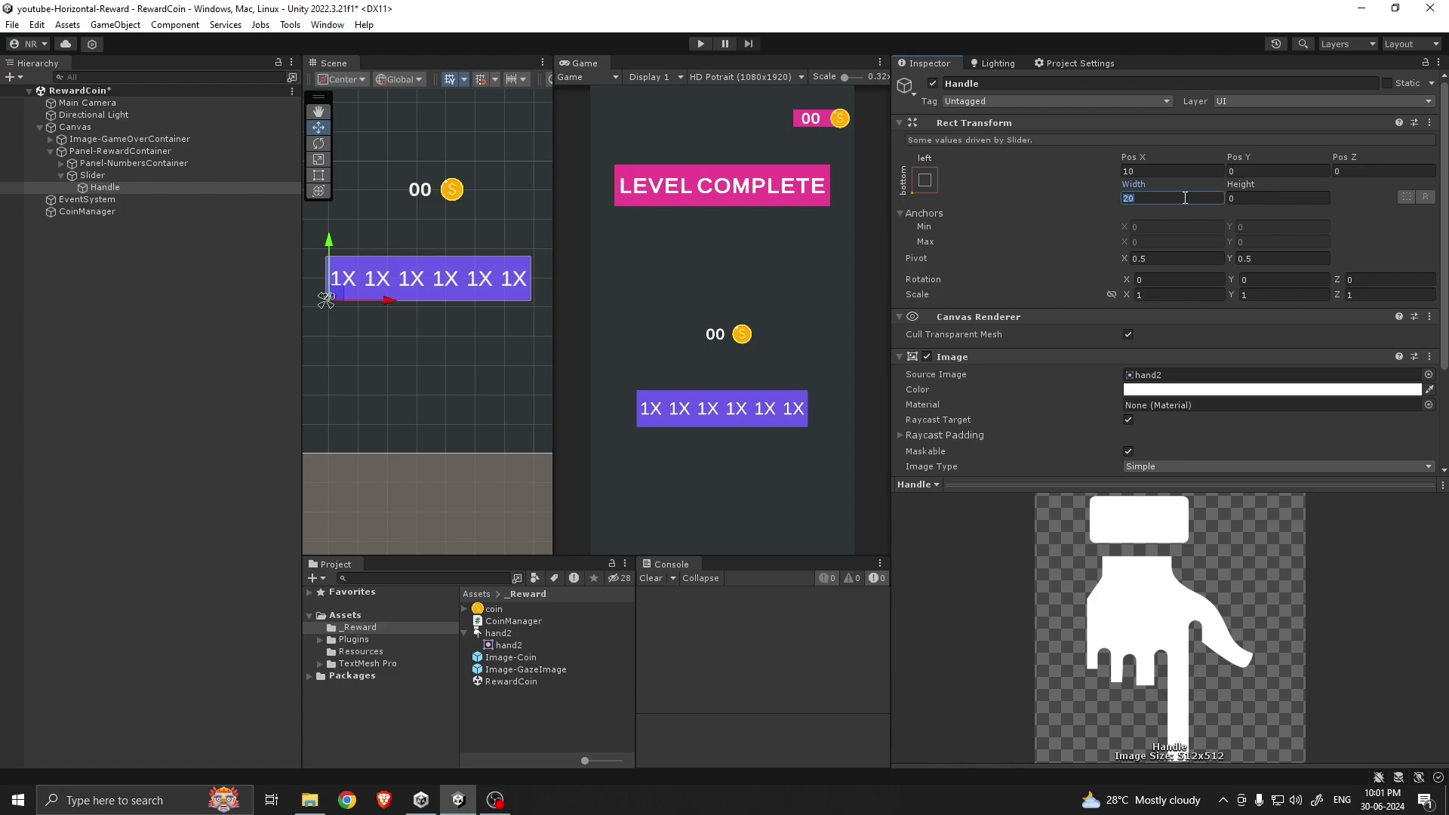
pyautogui.write('100')
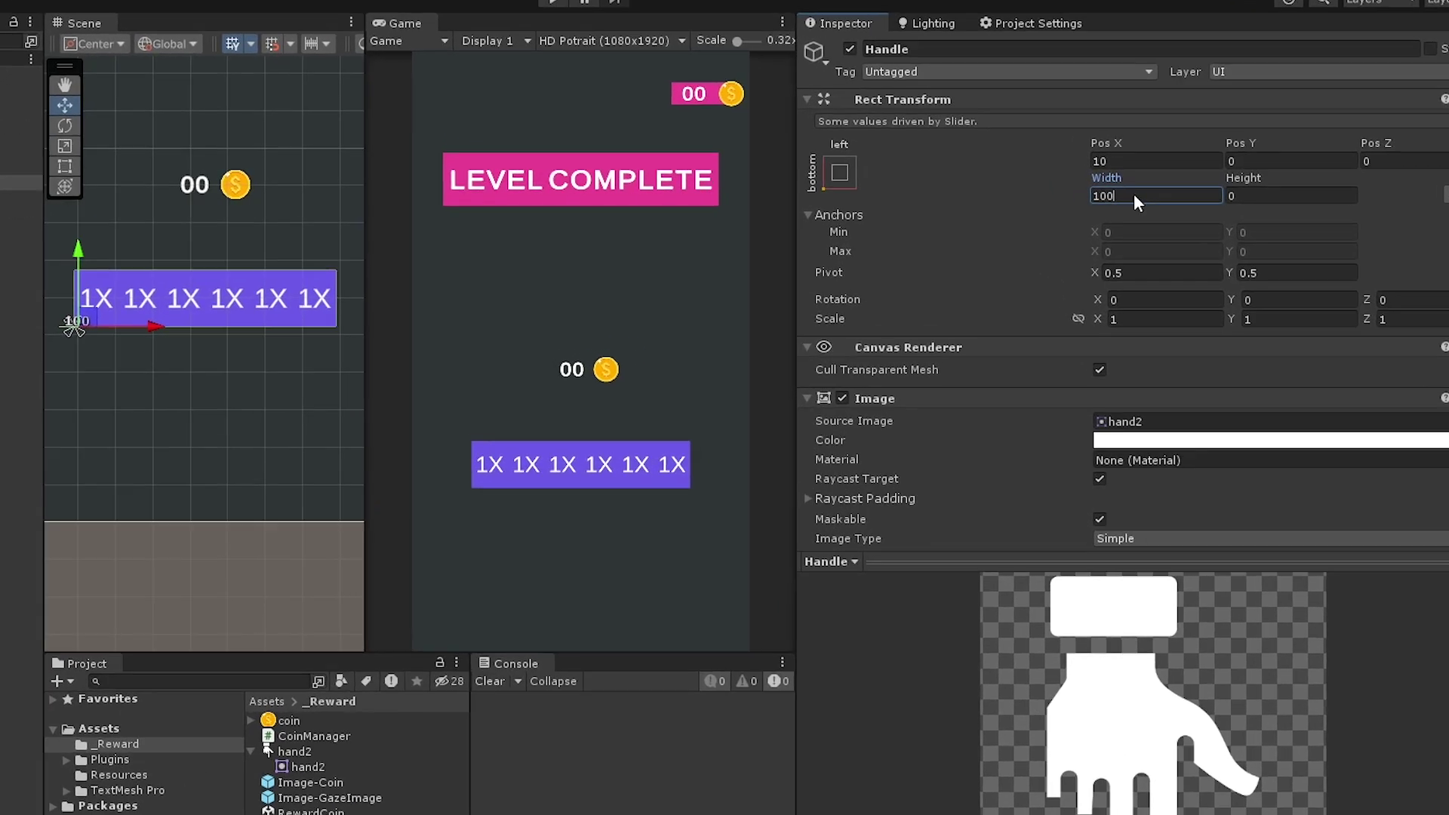
pyautogui.press('Tab')
pyautogui.write('100')
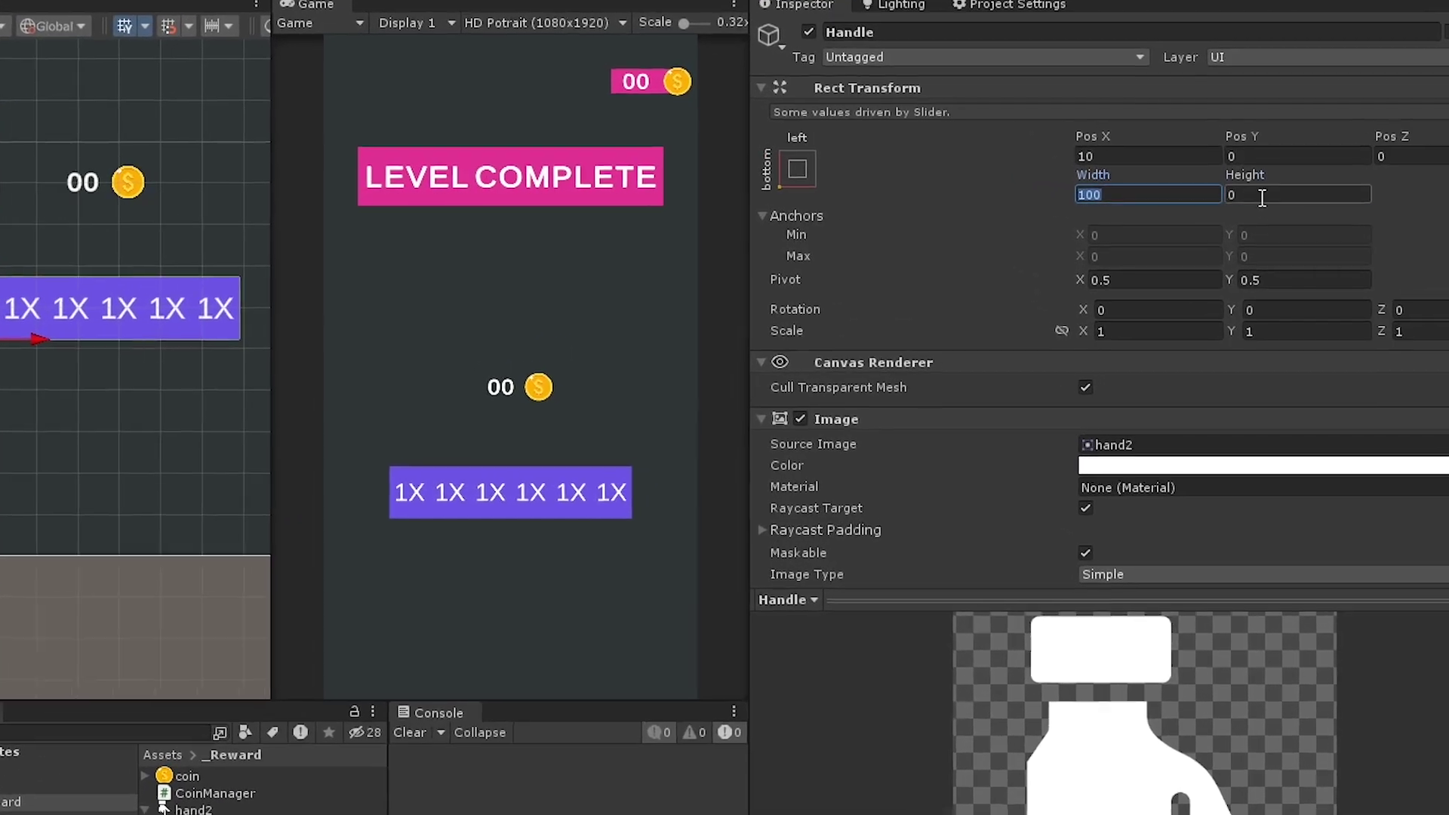
# Clear the handle's Pos X and apply the stretch-left anchor preset with position
pyautogui.click(1165, 162)
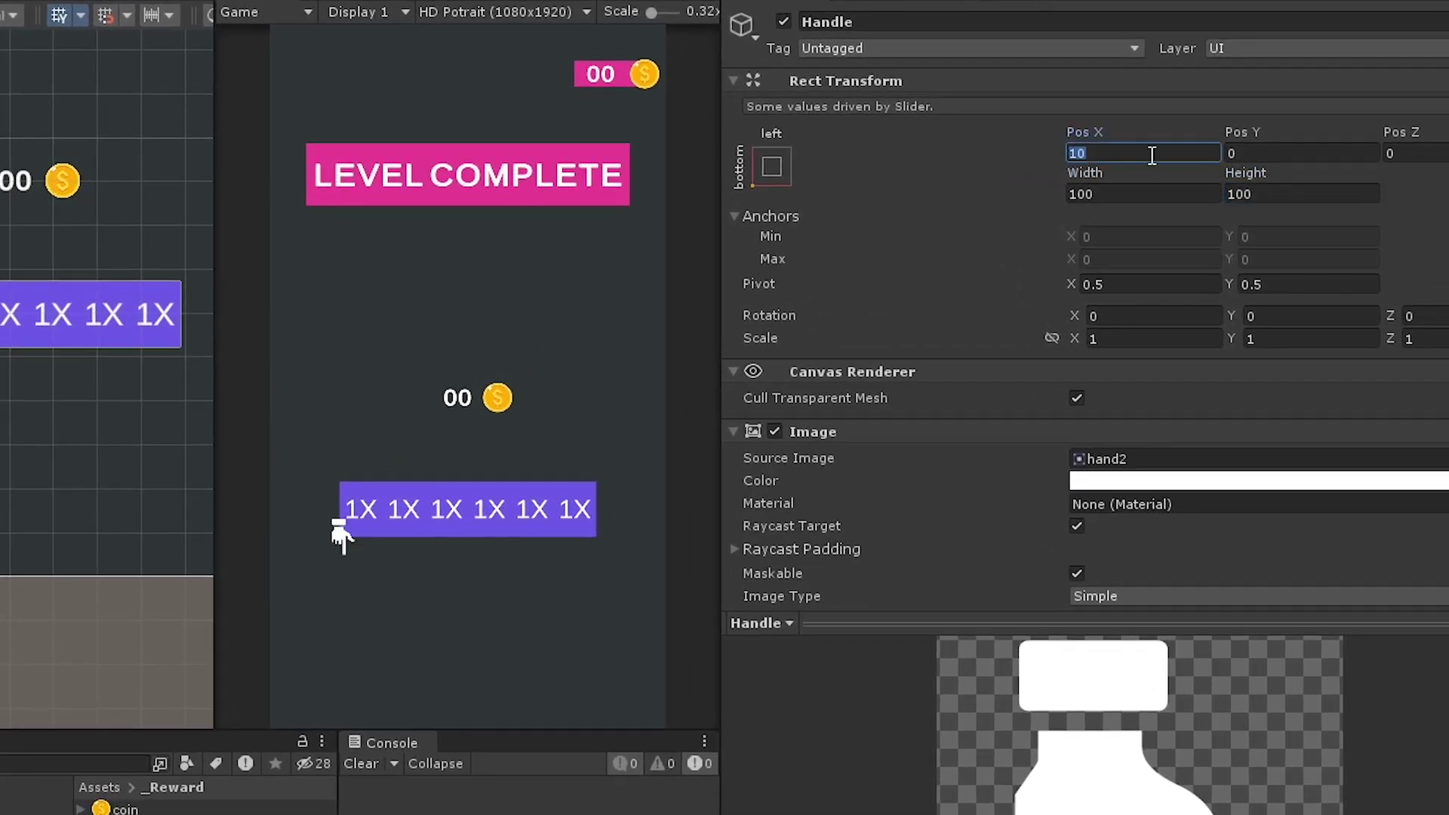
pyautogui.press('BackSpace')
pyautogui.click(773, 167)
pyautogui.press('alt')
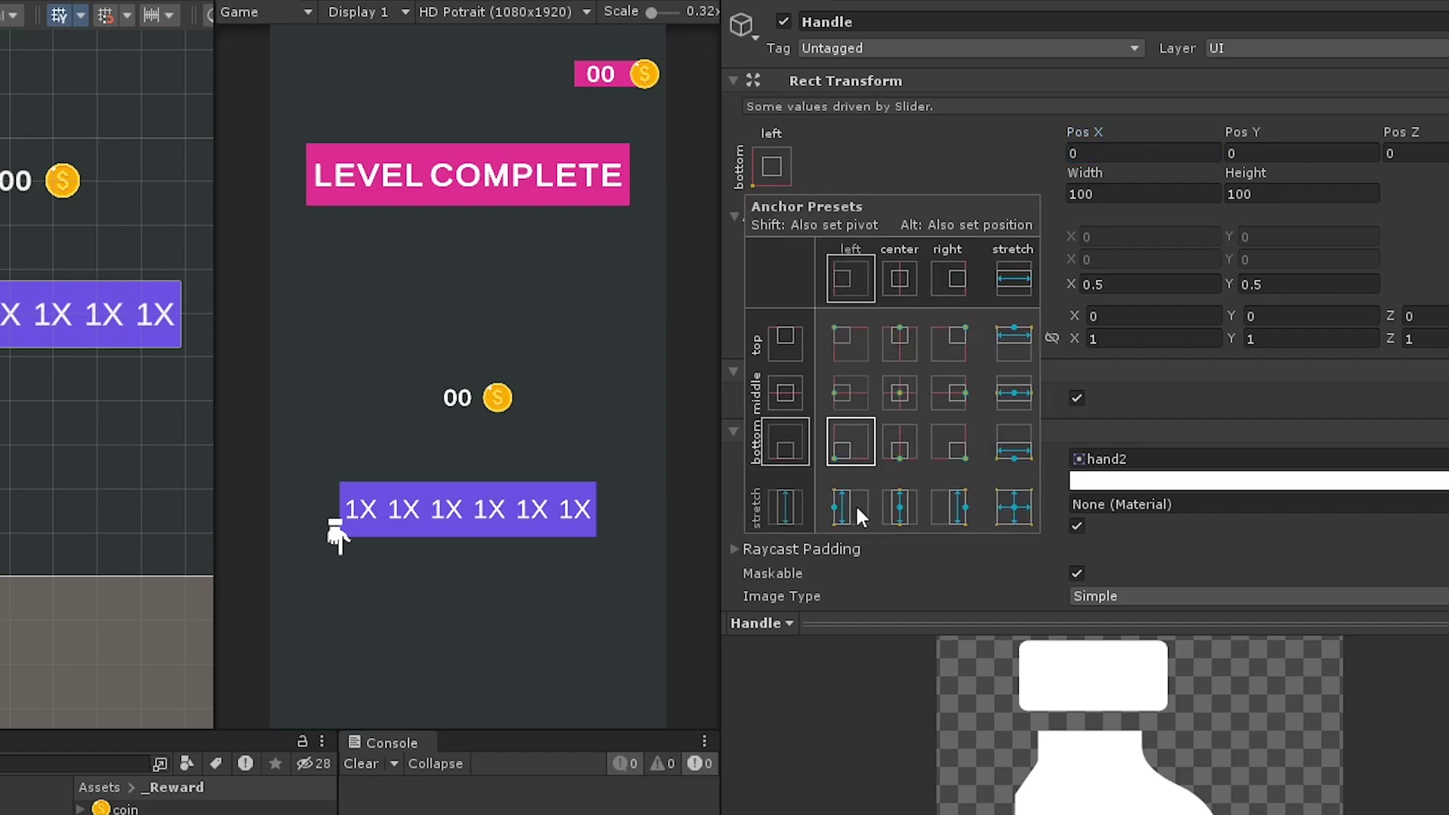
pyautogui.keyDown('alt'); pyautogui.keyDown('shift'); pyautogui.click(855, 505); pyautogui.keyUp('shift'); pyautogui.keyUp('alt')
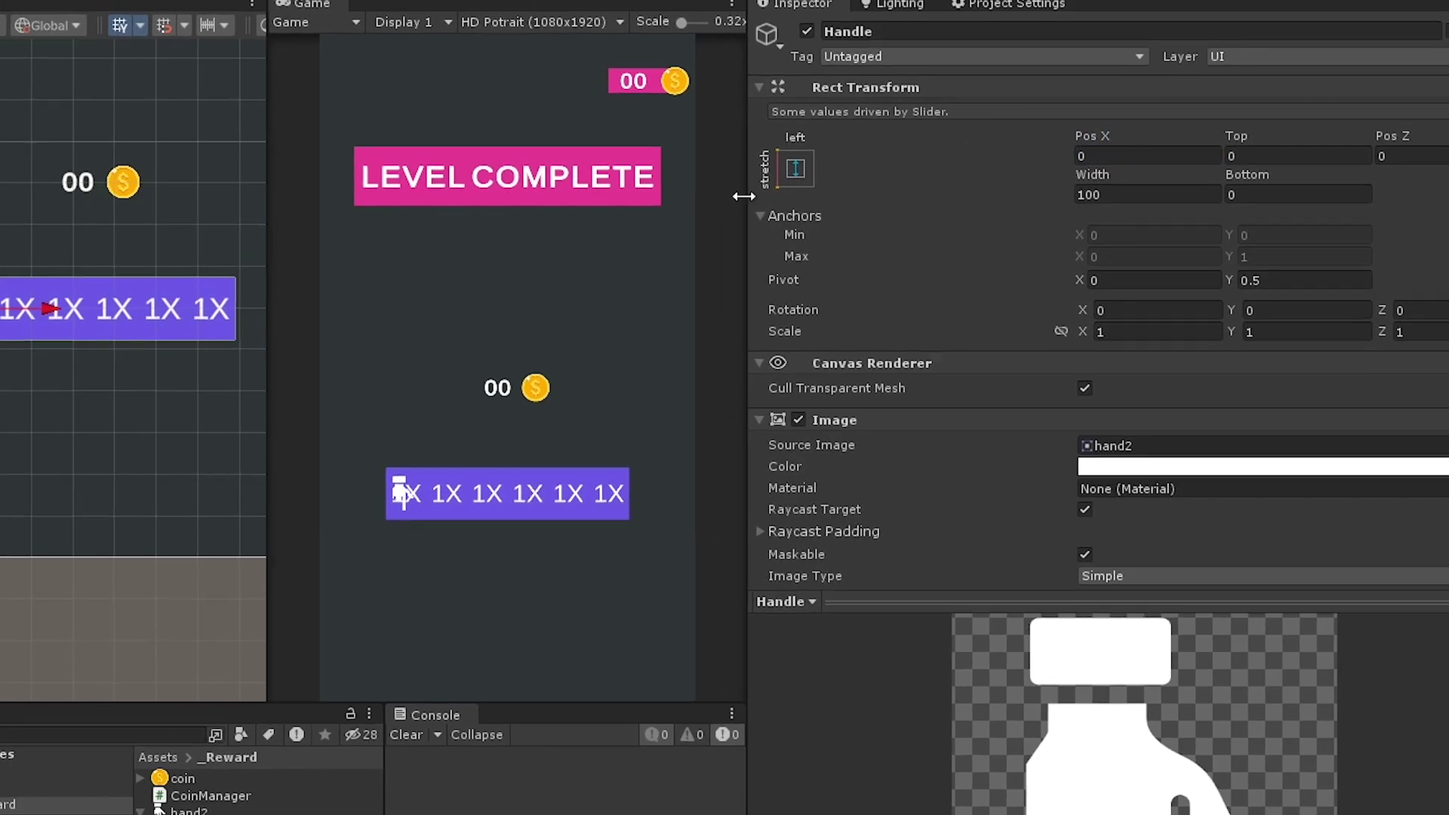
# Move the hand handle to the bar's left edge and save the scene
pyautogui.moveTo(78, 300); pyautogui.dragTo(184, 239, button='middle')
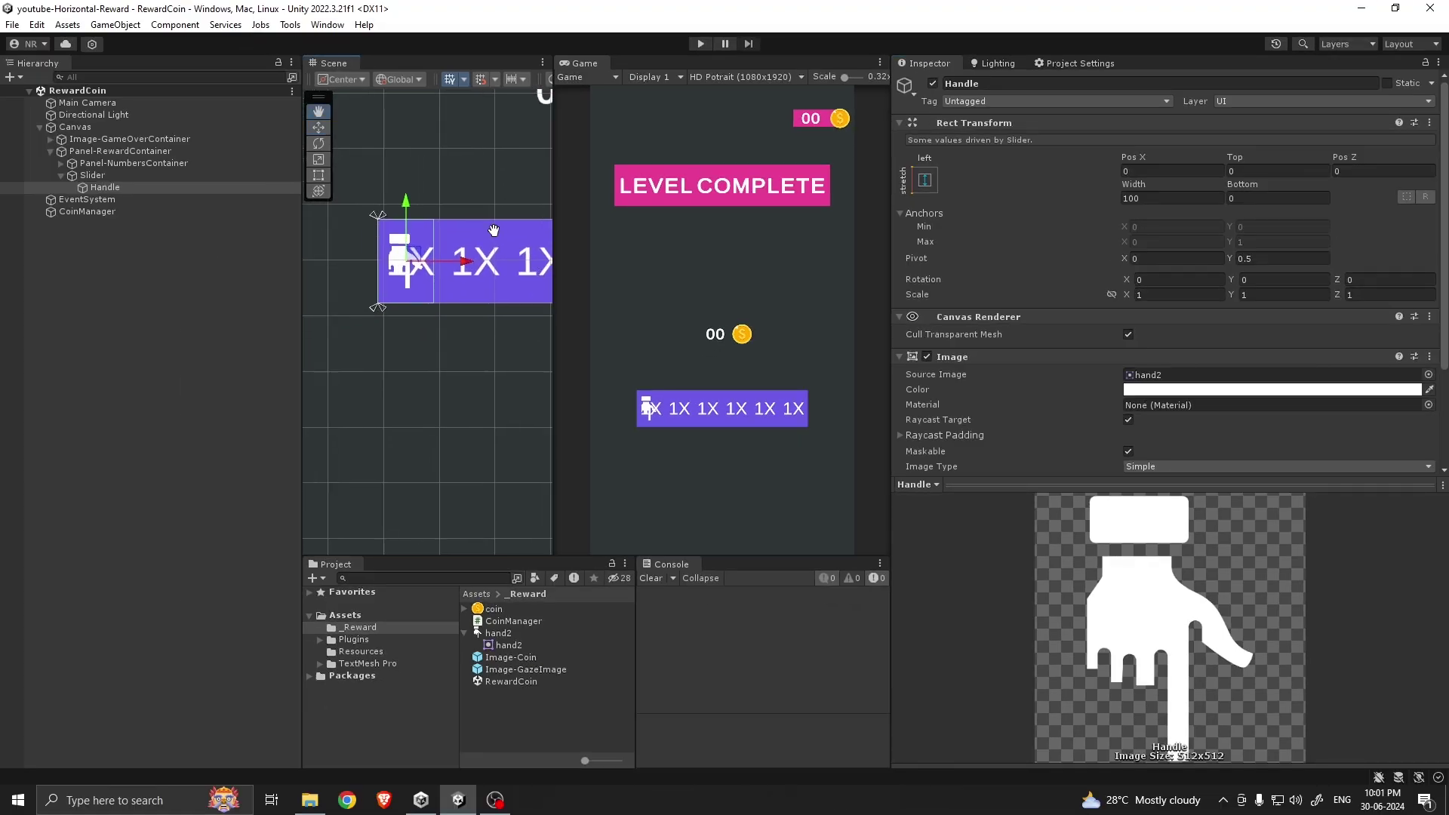
pyautogui.moveTo(494, 230); pyautogui.dragTo(508, 228, button='middle')
pyautogui.moveTo(481, 262); pyautogui.dragTo(456, 261)
pyautogui.hotkey('ctrl', 's')
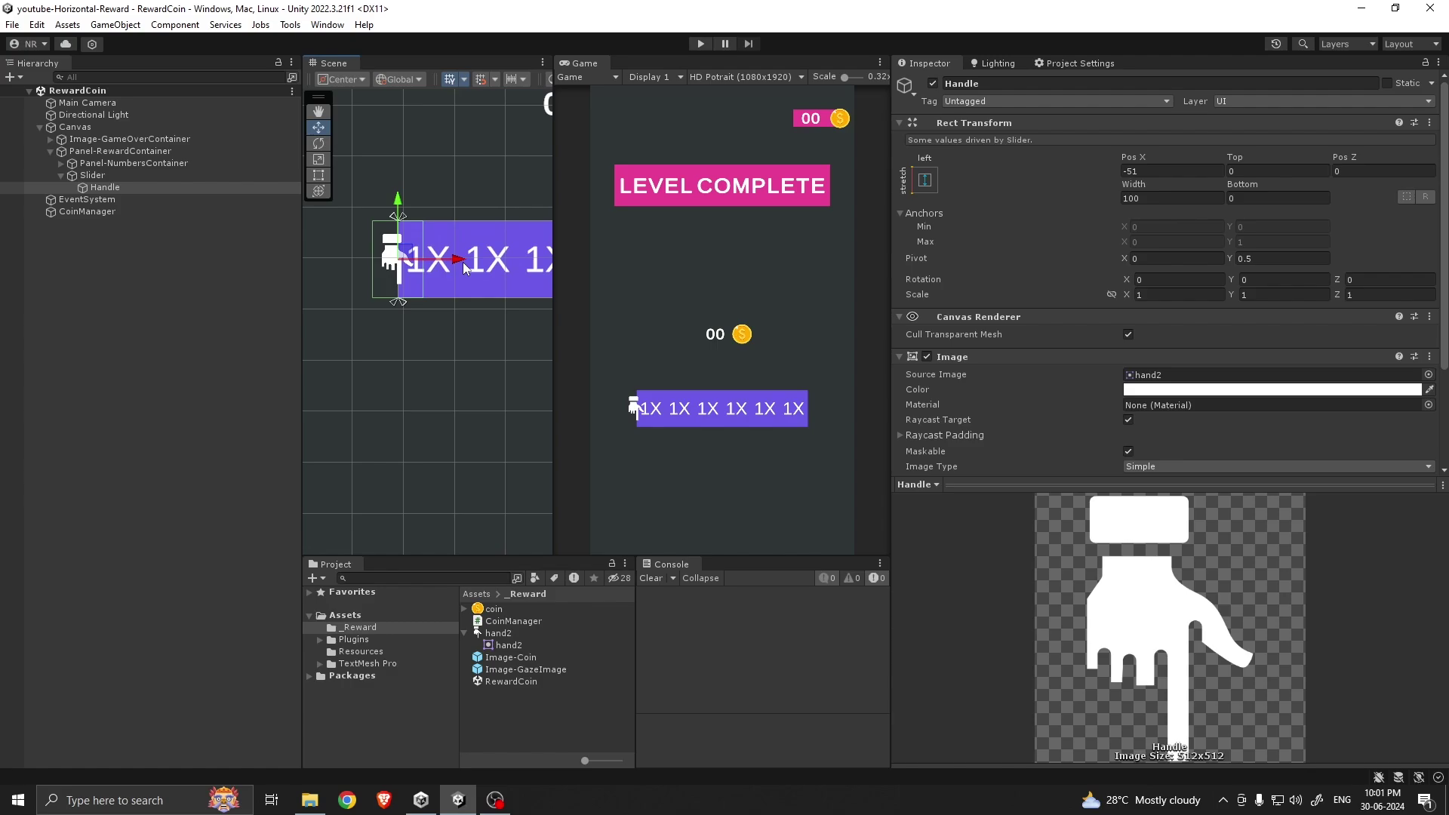
pyautogui.click(93, 175)
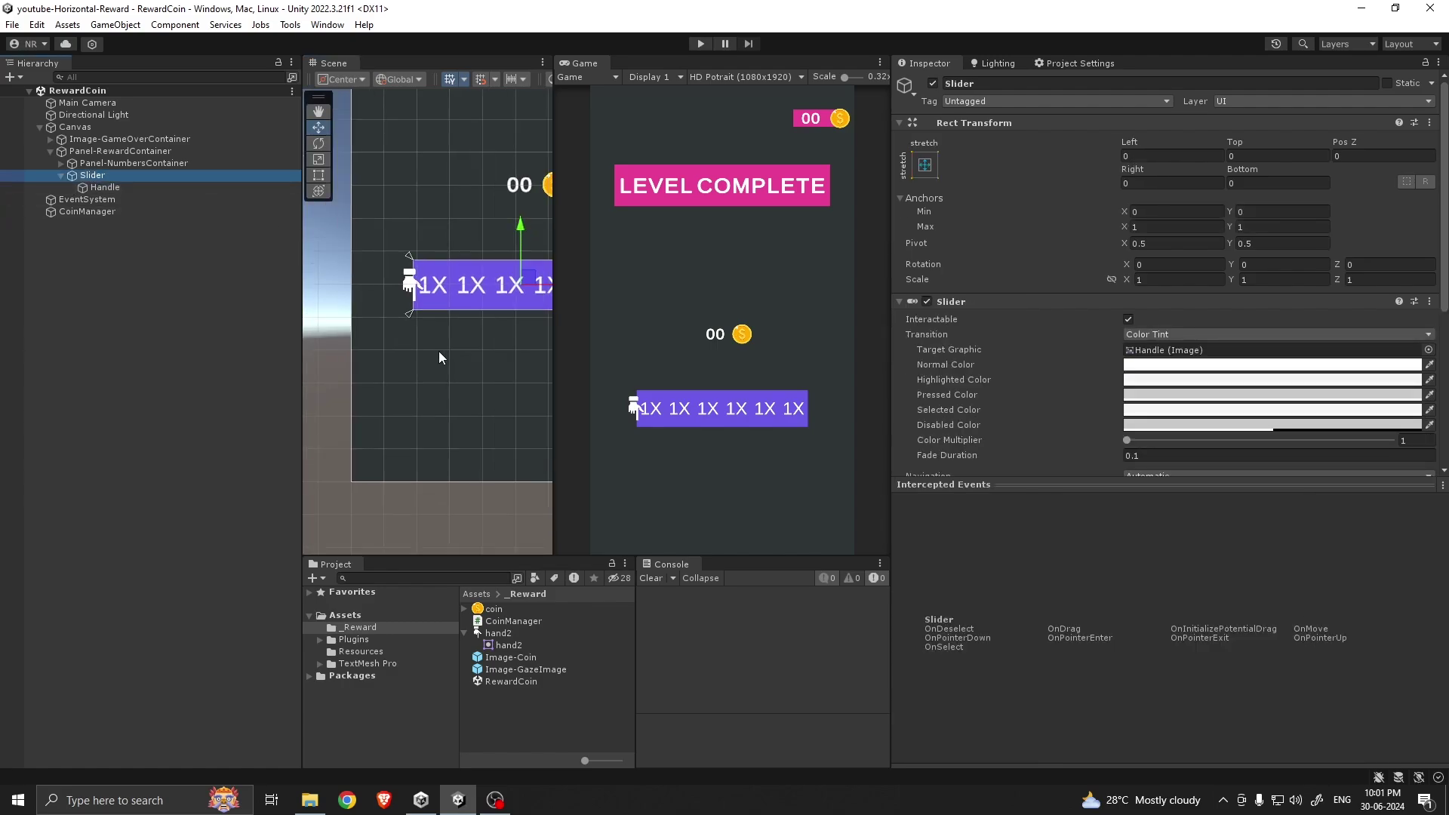
# Raise the Slider above the purple bar, save, and test it in Play mode
pyautogui.press('f')
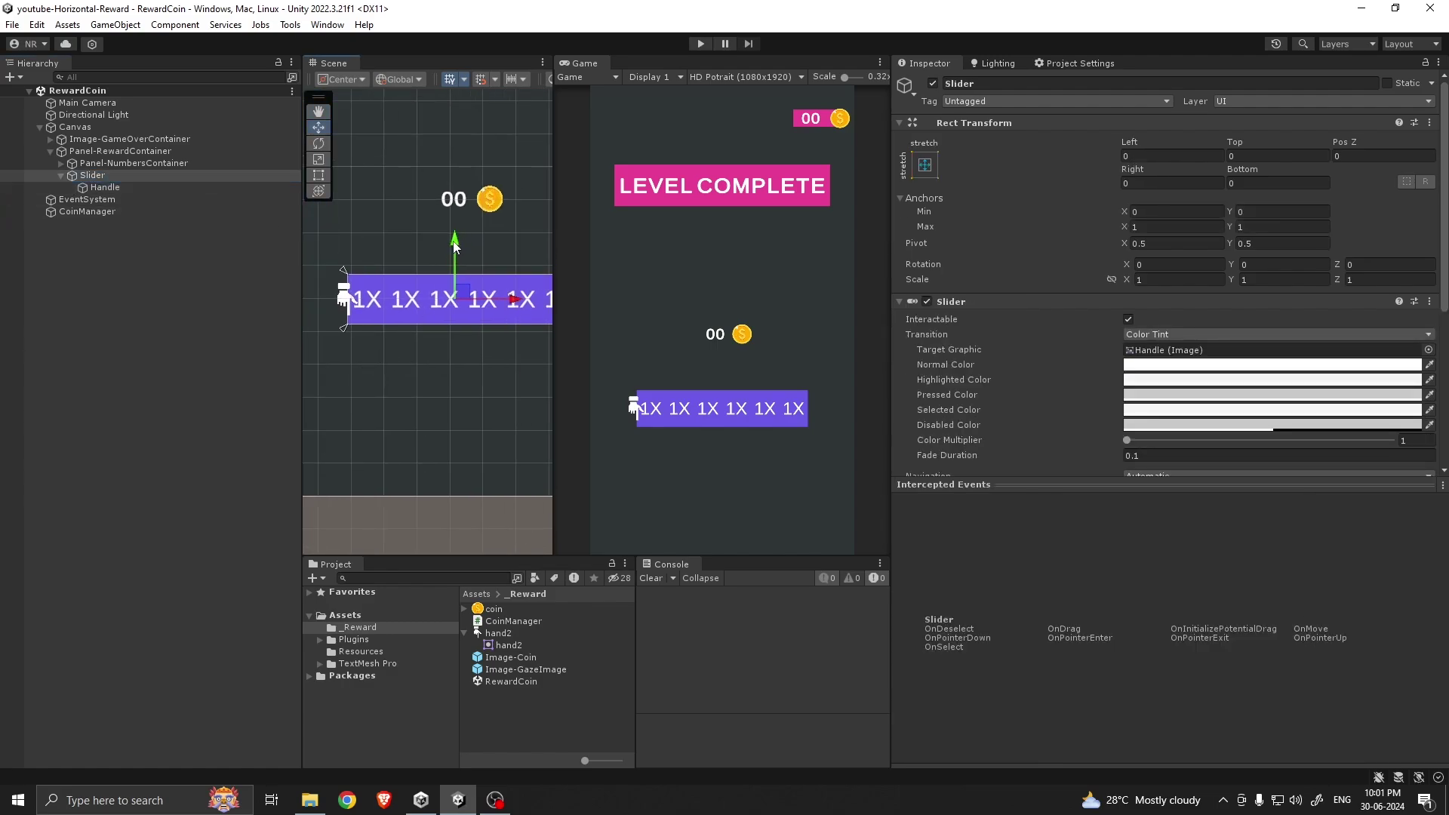
pyautogui.moveTo(456, 247); pyautogui.dragTo(456, 213)
pyautogui.hotkey('ctrl', 's')
pyautogui.click(700, 43)
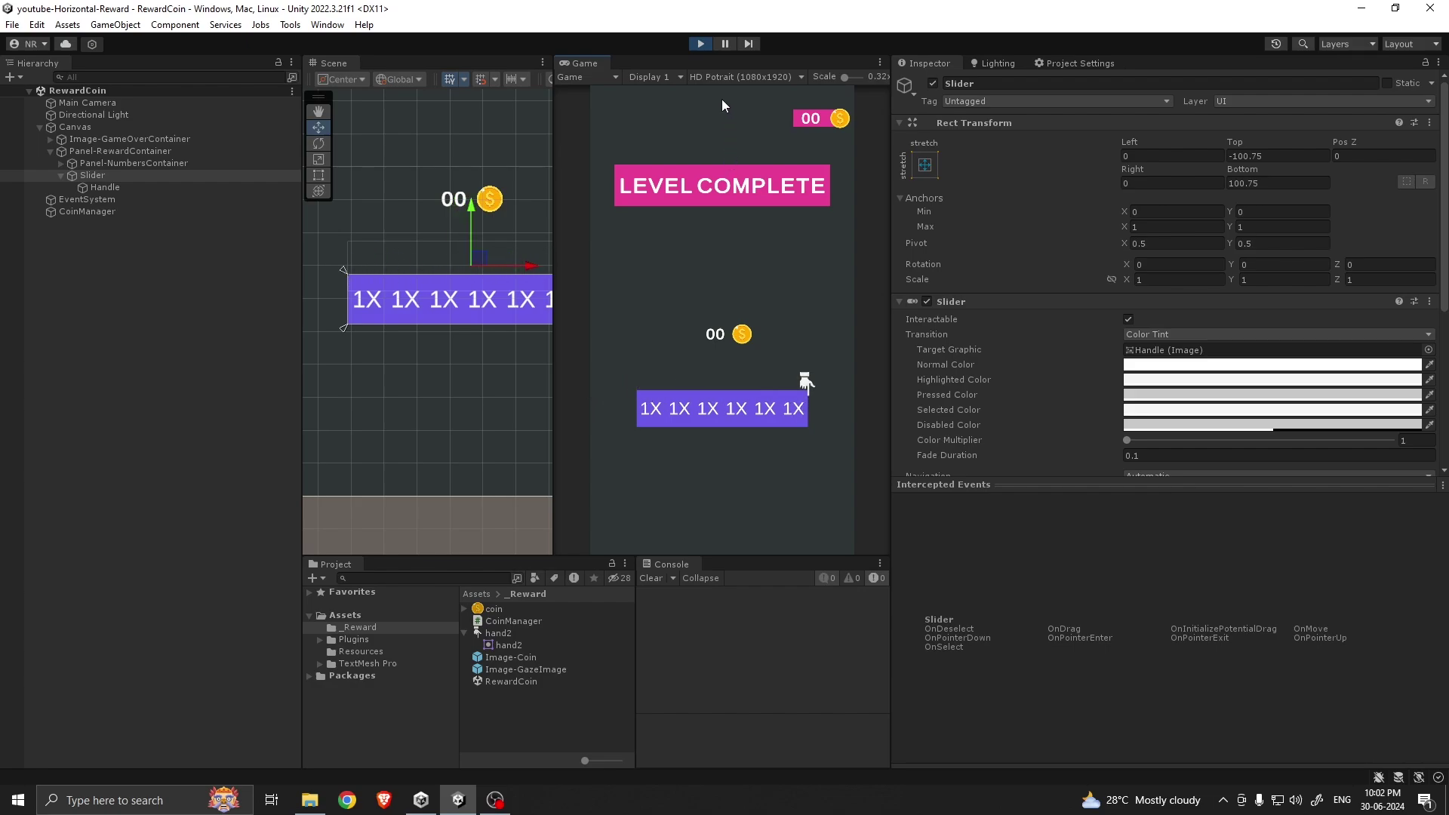
pyautogui.click(702, 44)
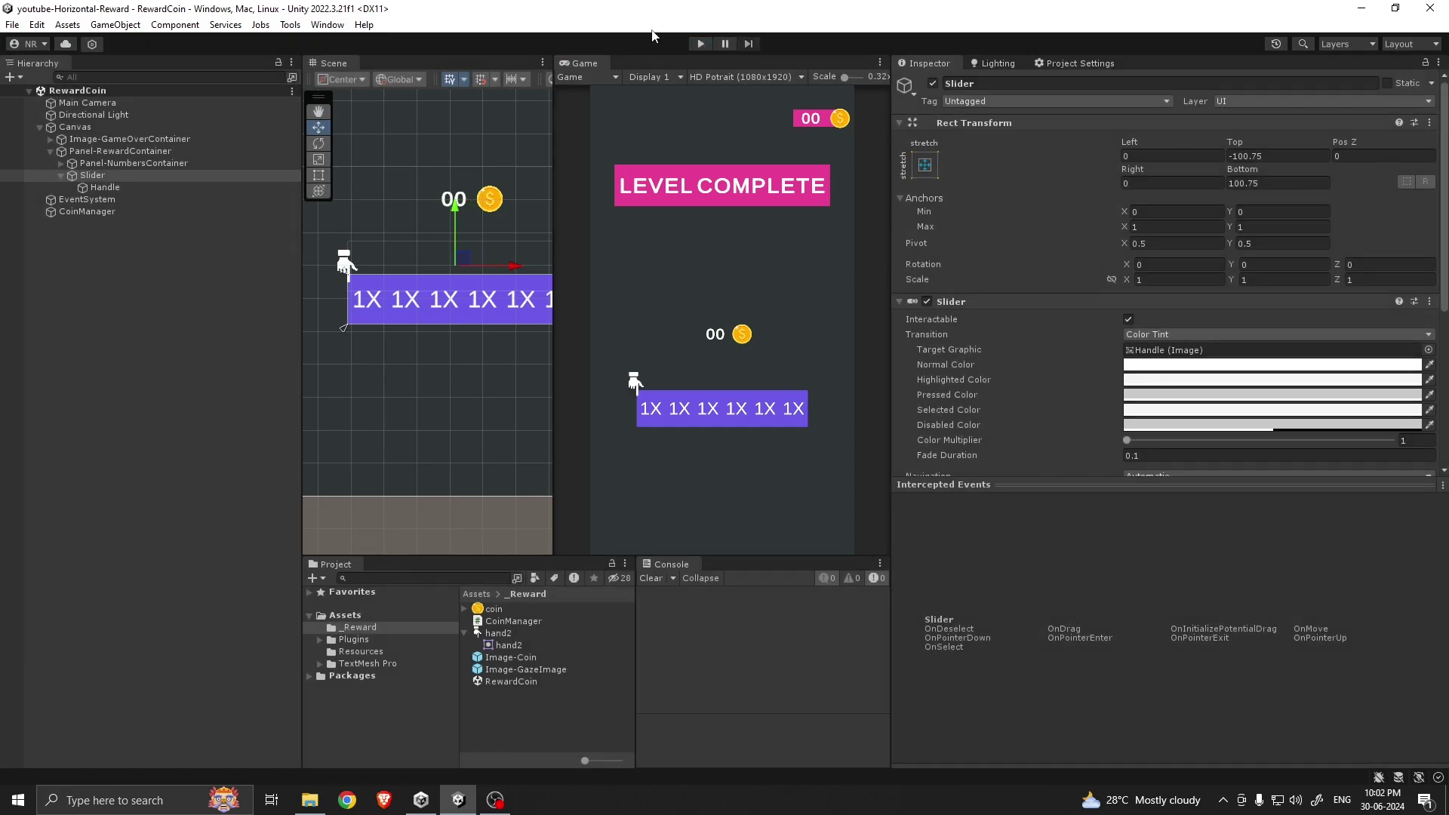
# Make the Slider non-interactable with Transition None, save, and drag Value to 0.951 while playing
pyautogui.scroll(-3, 995, 308)
pyautogui.click(1130, 198)
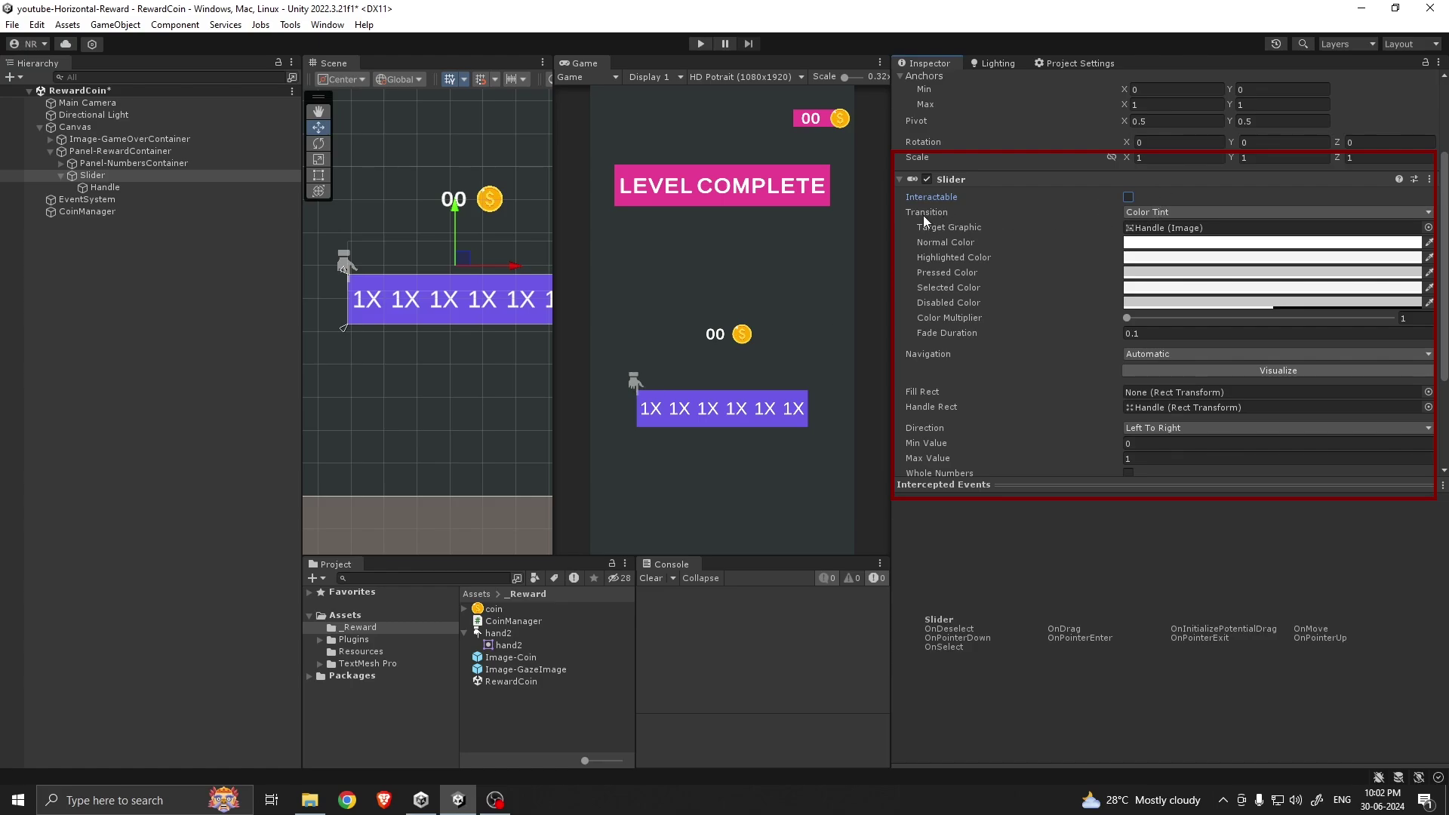
pyautogui.click(1164, 211)
pyautogui.click(1150, 227)
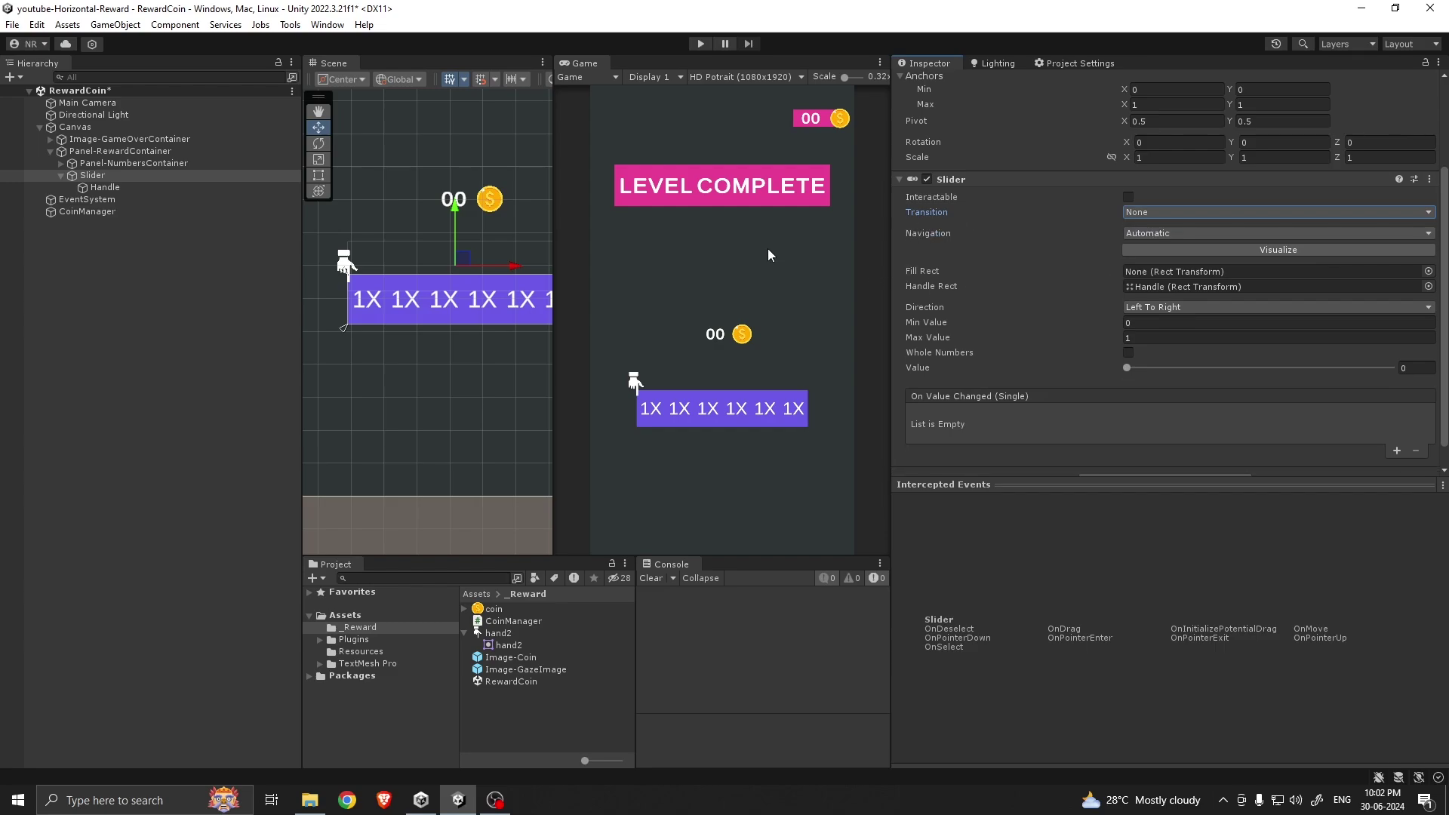
pyautogui.hotkey('ctrl', 's')
pyautogui.click(700, 43)
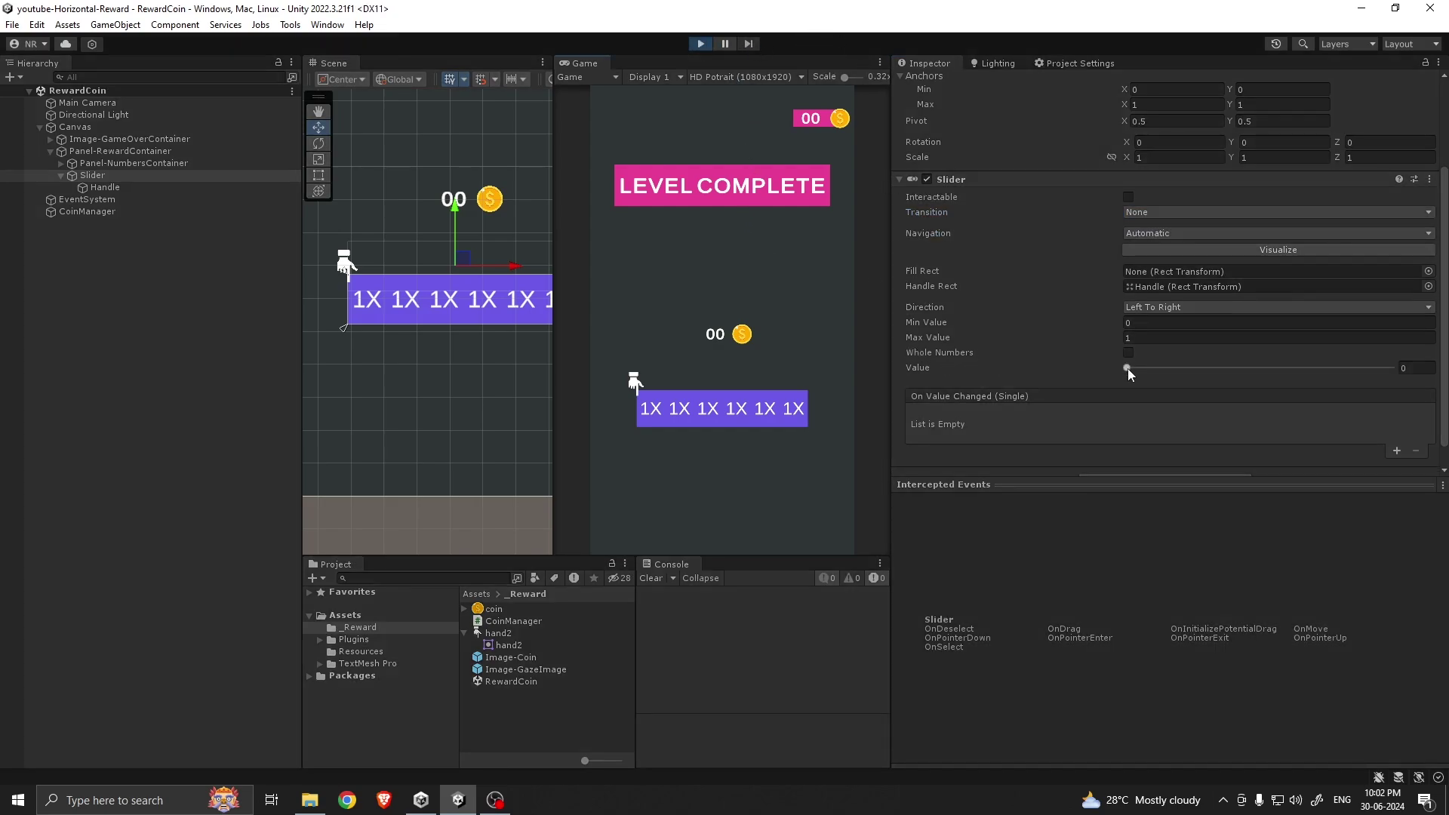
pyautogui.moveTo(1127, 368); pyautogui.dragTo(1148, 387)
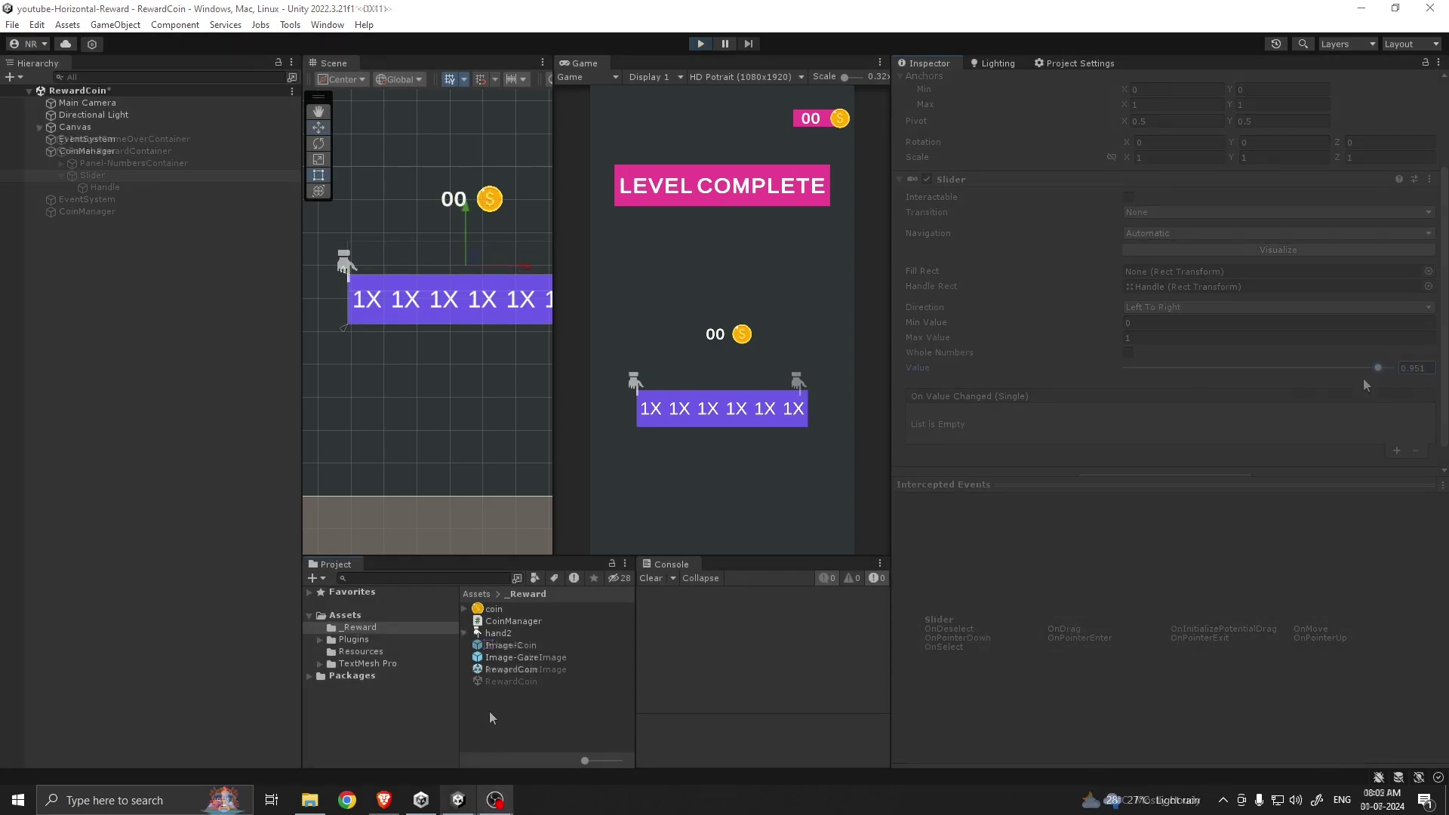
# Create a C# script named GazeItem in _Reward, then select the Image-GazeImage prefab
pyautogui.rightClick(490, 710)
pyautogui.moveTo(549, 282)
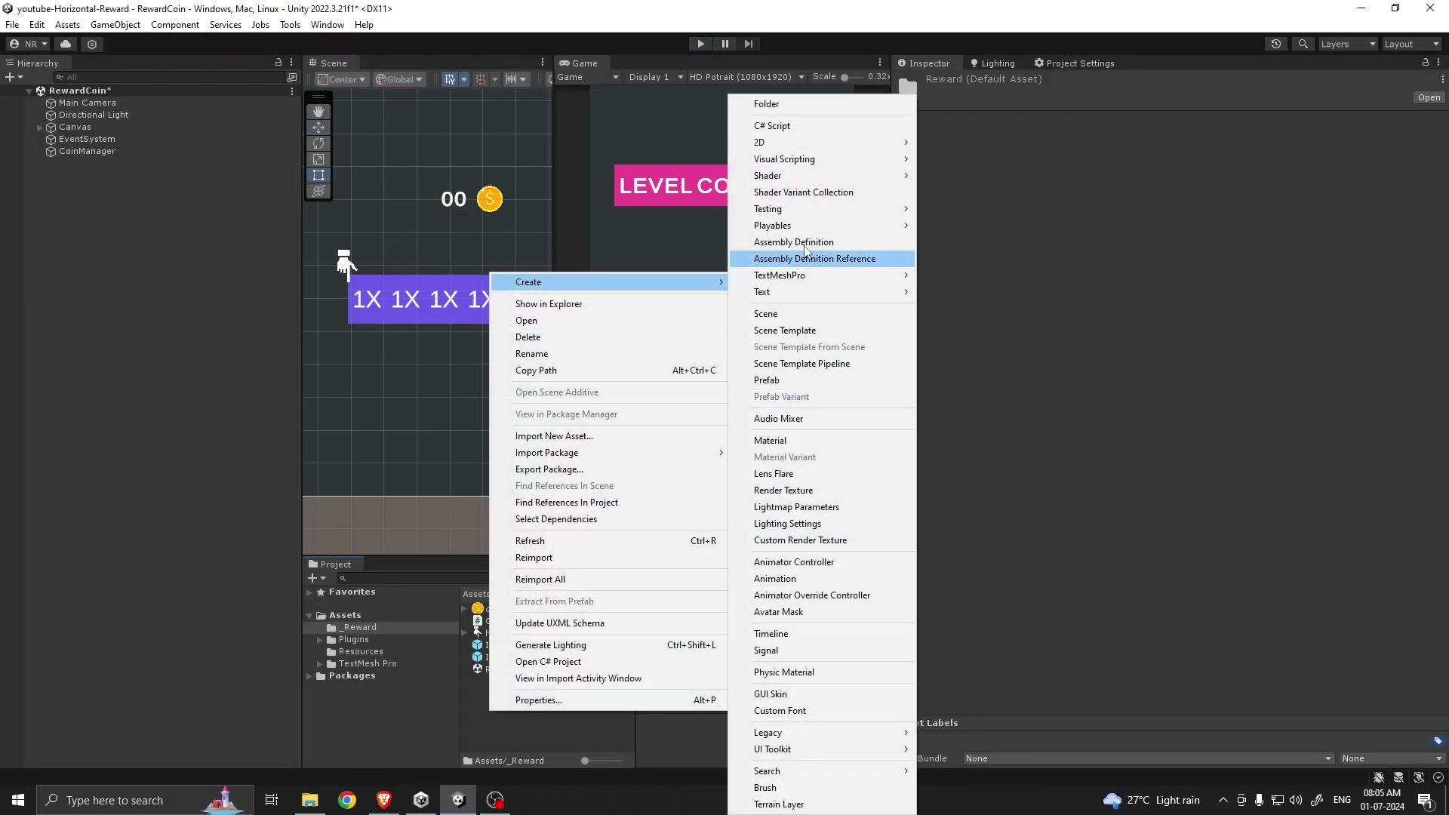
pyautogui.click(797, 129)
pyautogui.write('Gaze')
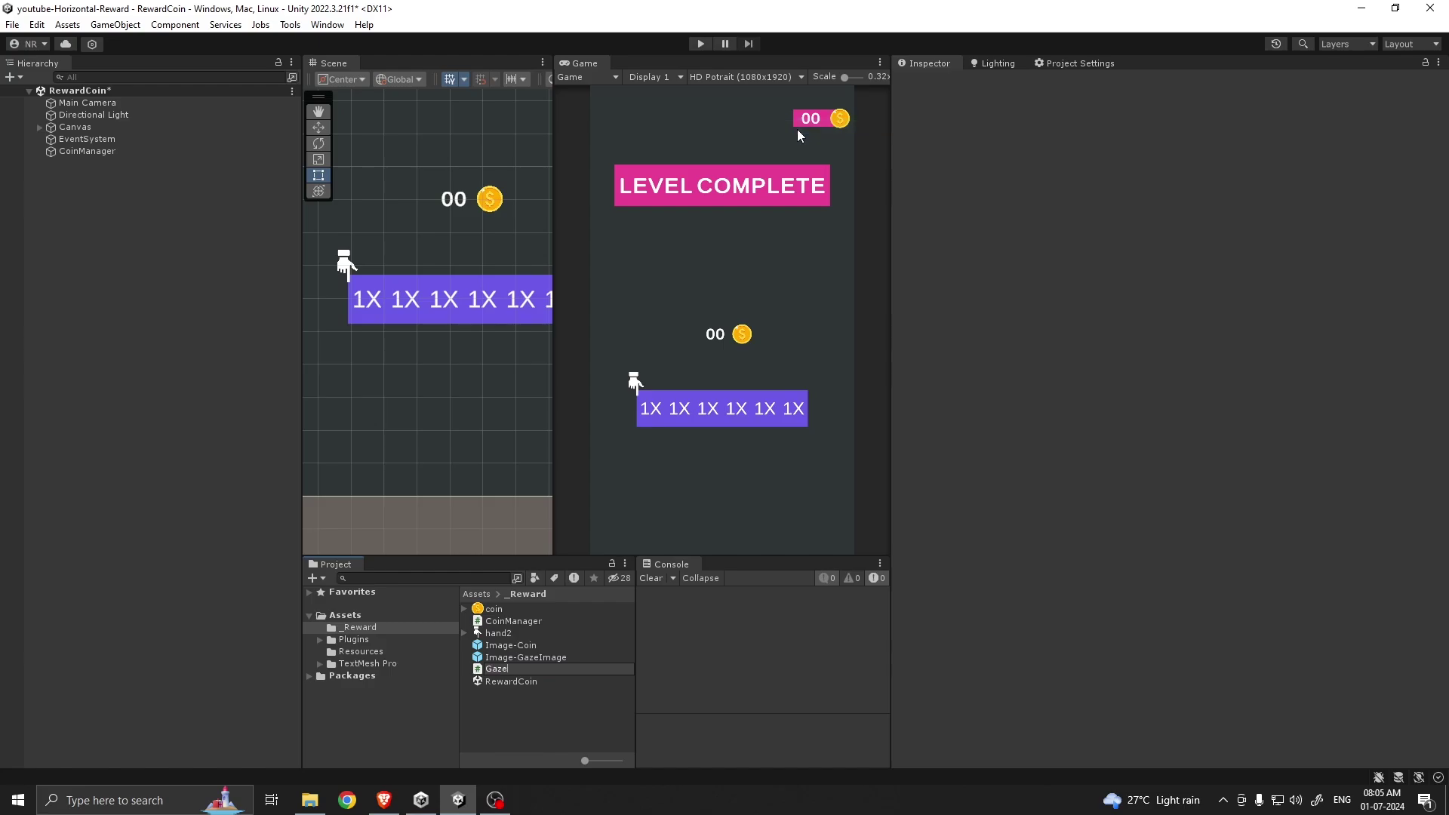
pyautogui.write('Item')
pyautogui.press('Return')
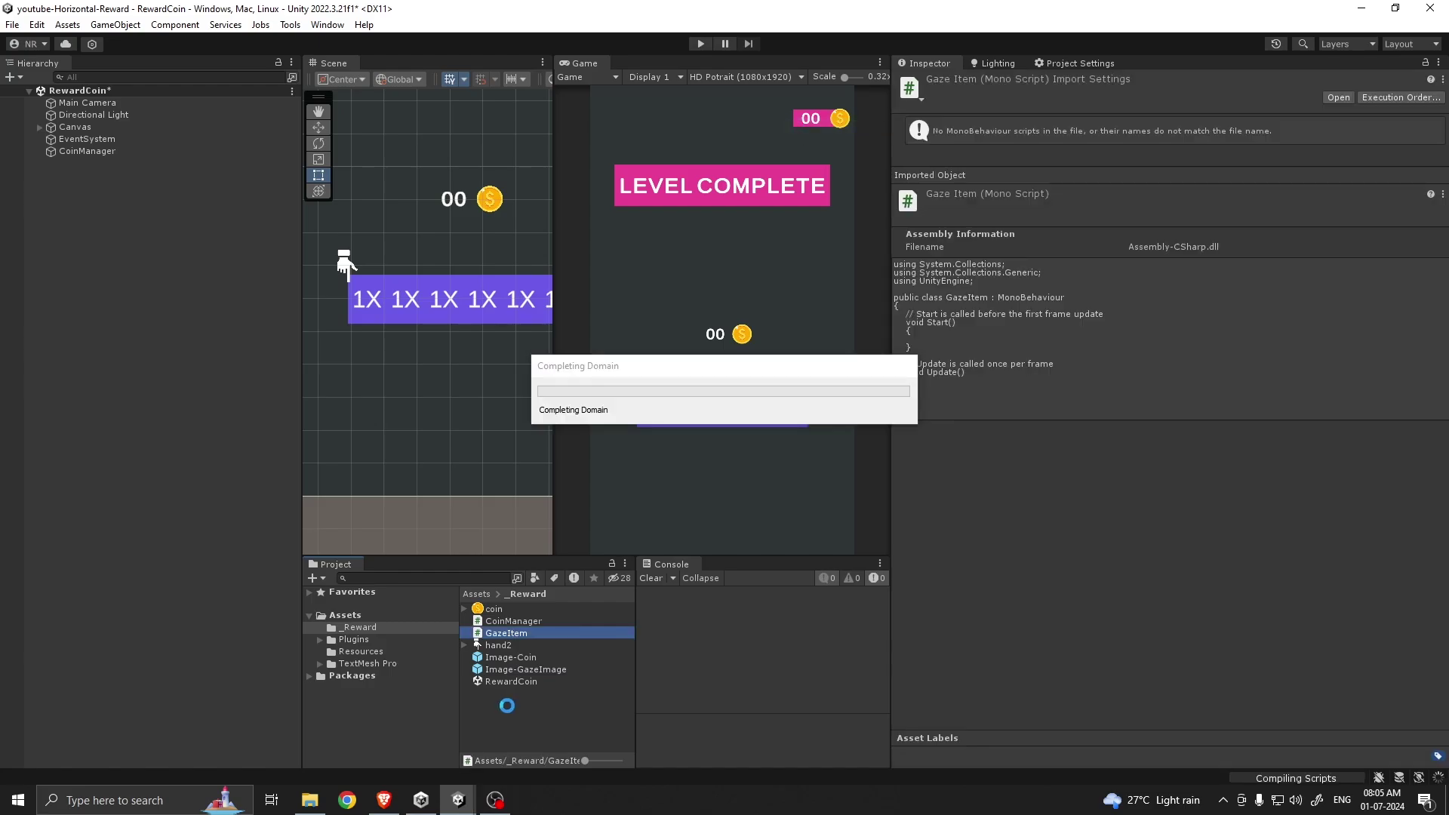
pyautogui.click(535, 669)
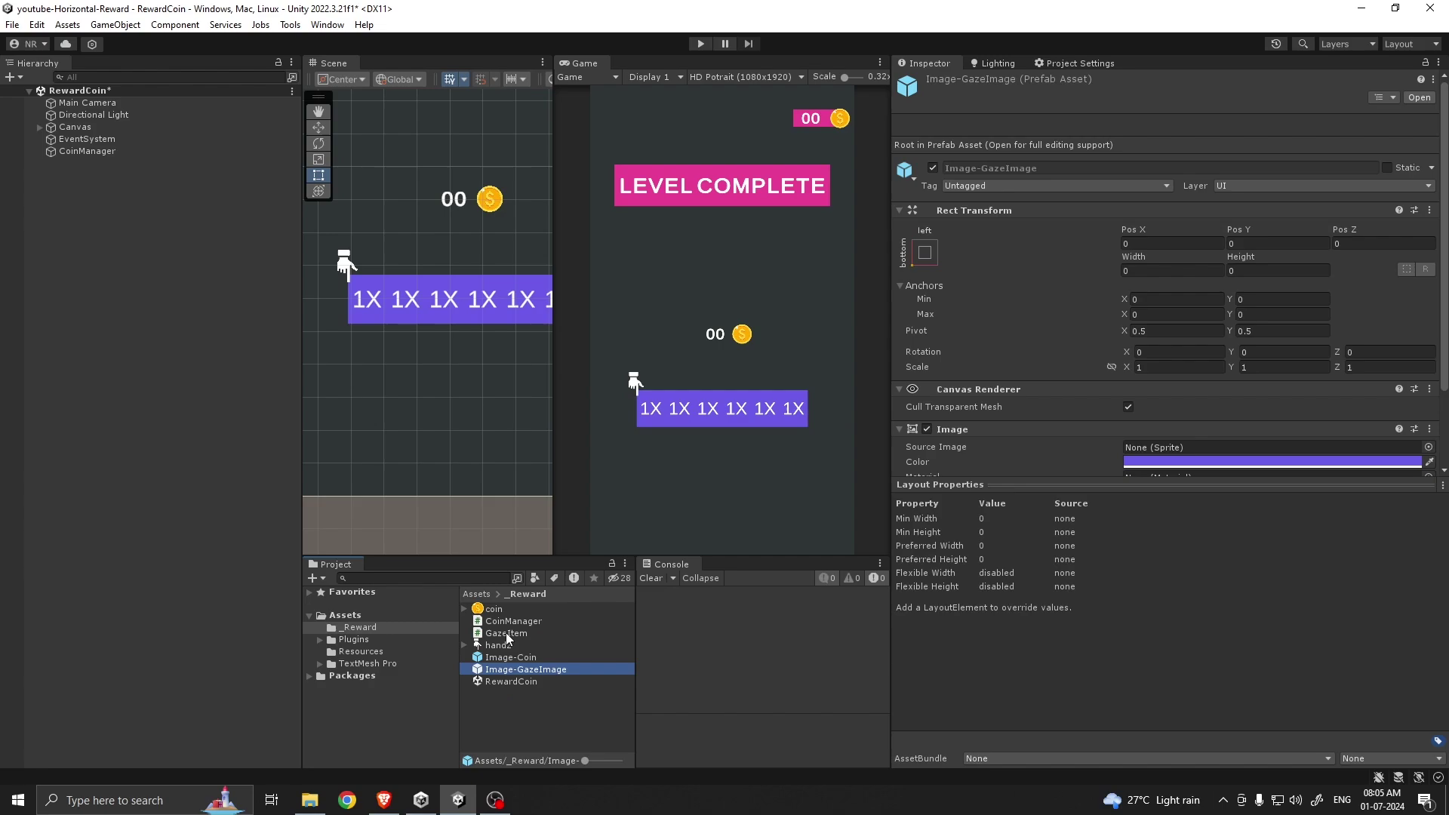